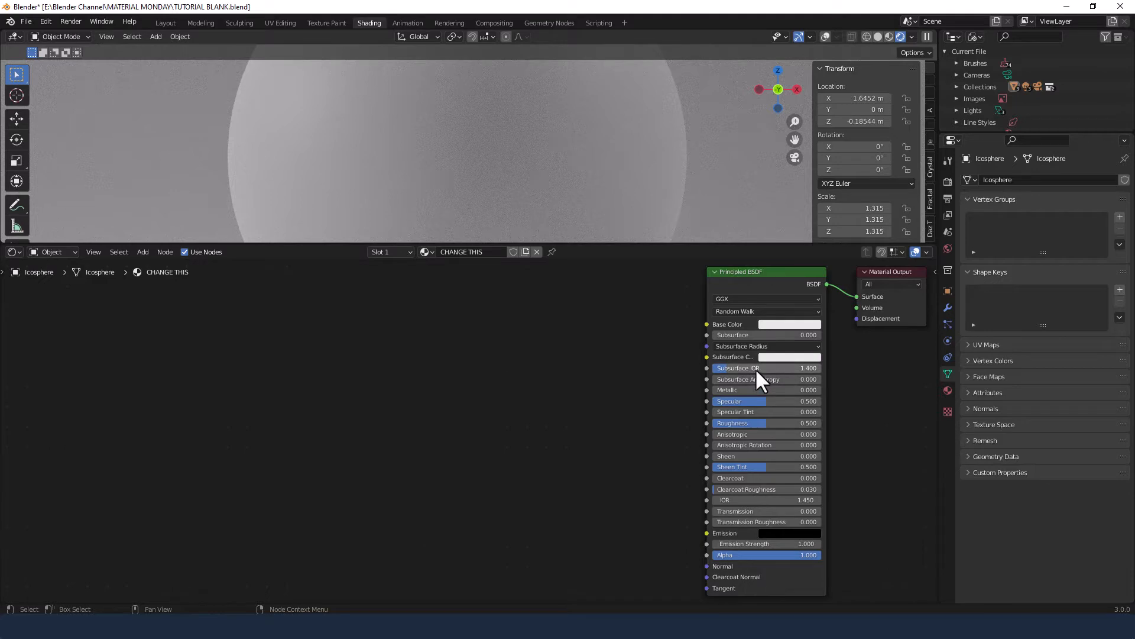
Set the Principled BSDF's Metallic to 0.15, Specular to 0.6, Specular Tint to 0.25 and Roughness to 0.4
left_click(756, 390)
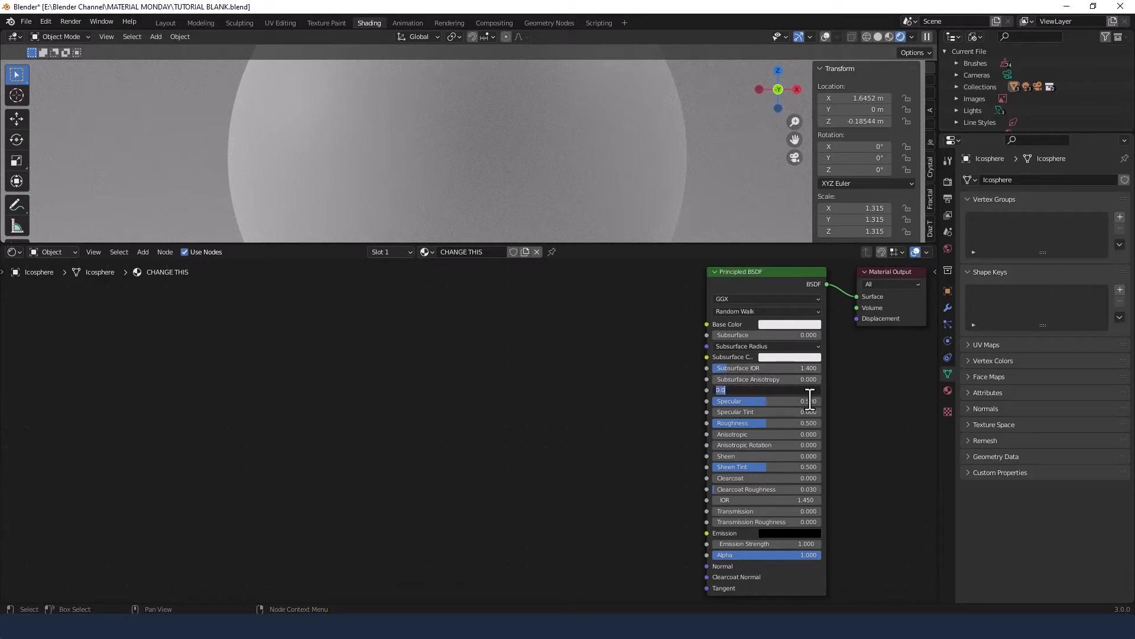
type(".15")
key("Tab")
type(".6")
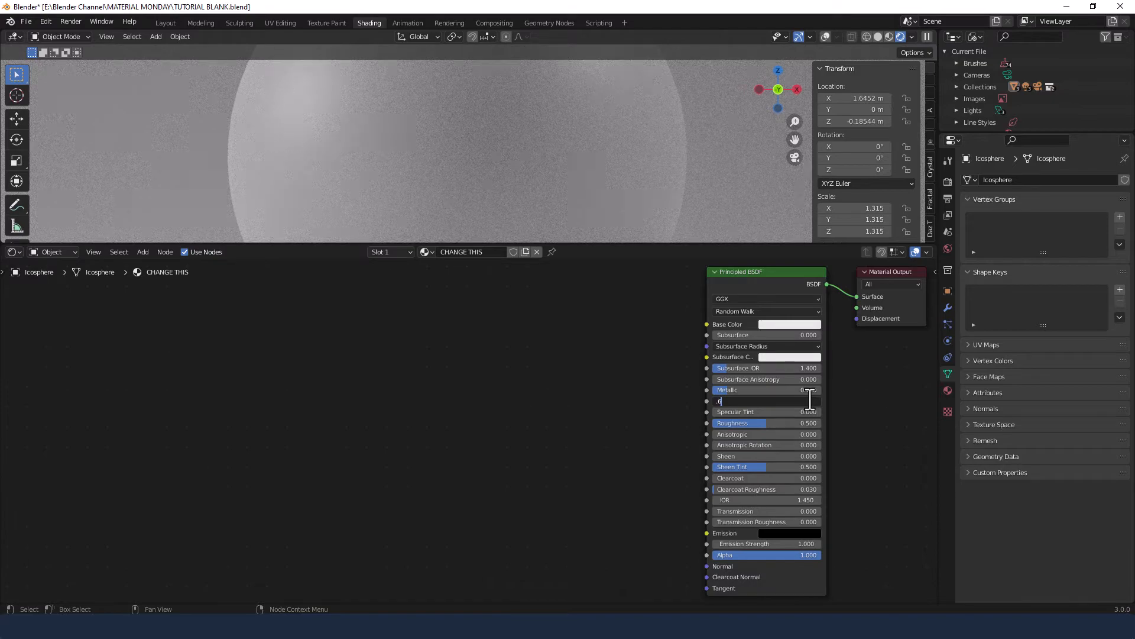
key("Tab")
type(".25")
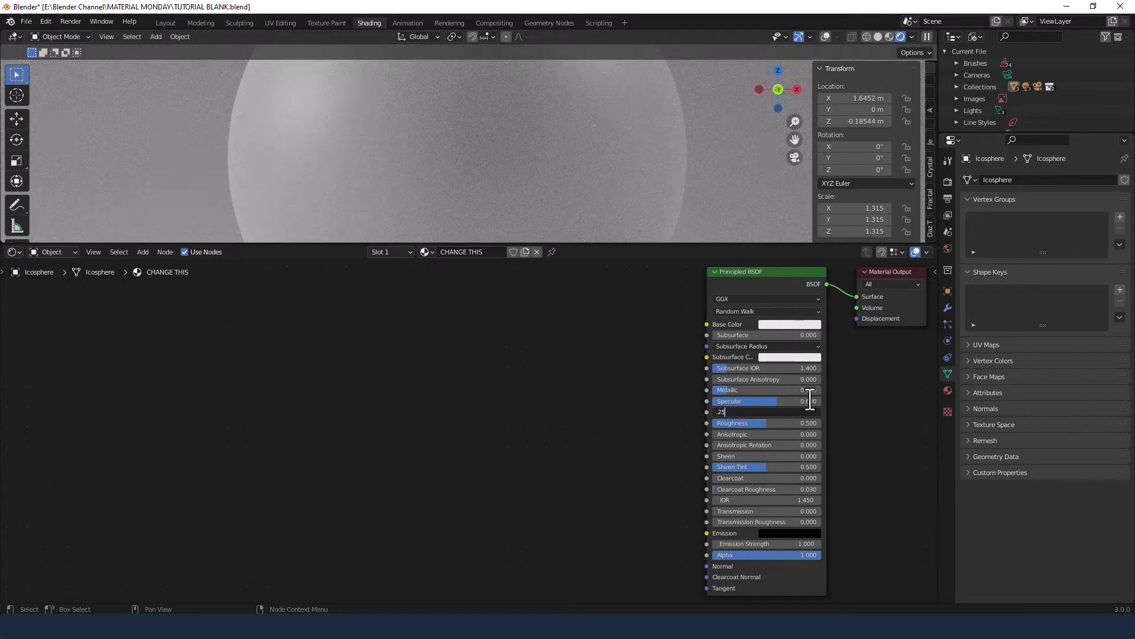
key("Tab")
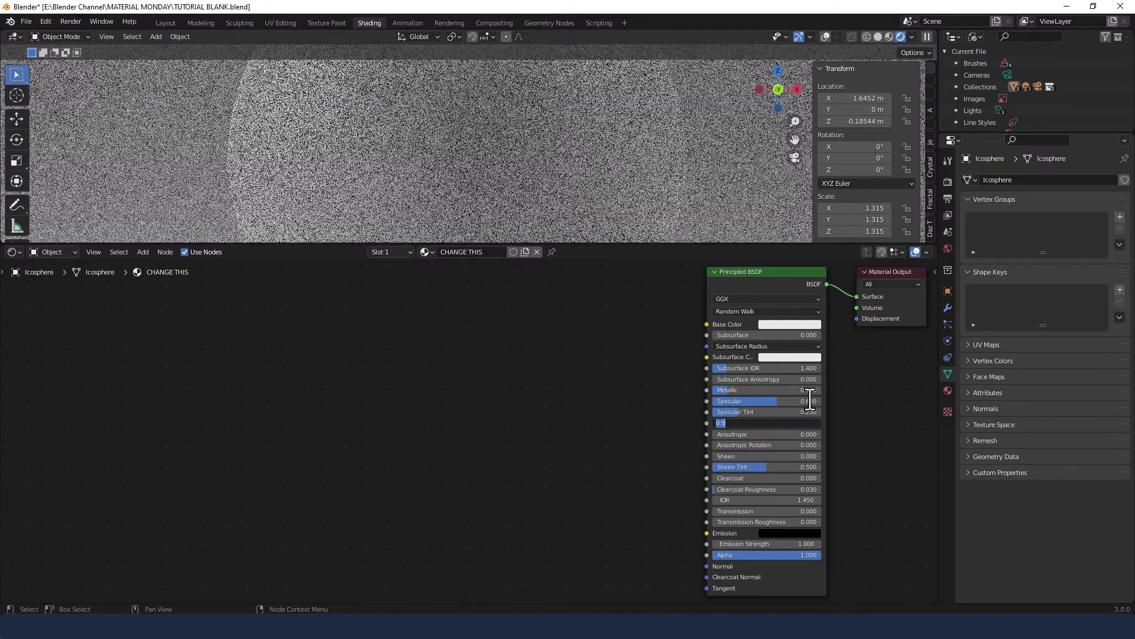
type(".4")
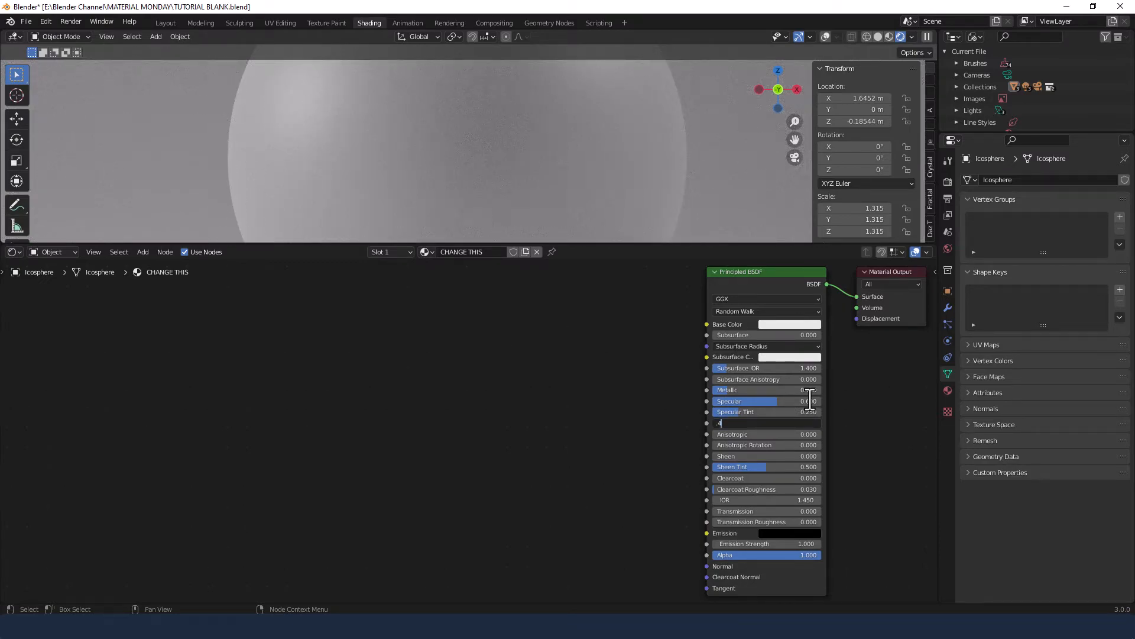
key("Tab")
Set the Principled BSDF's Clearcoat to 0.1 and its IOR to 1.47
key("Tab")
key("Tab")
key("Tab")
key("Tab")
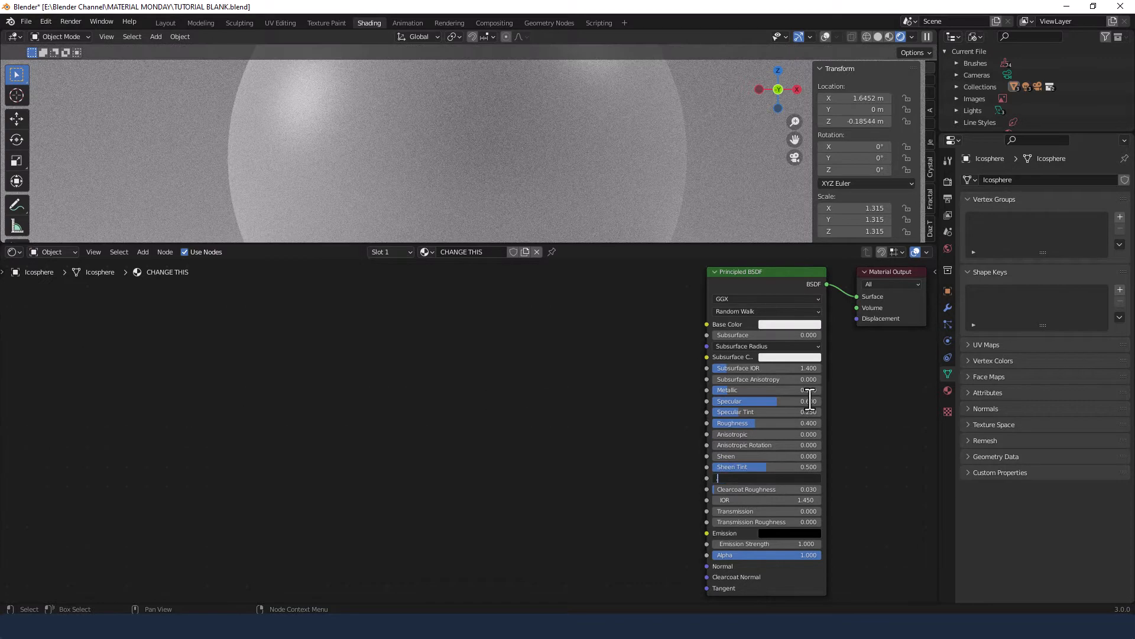
type(".1")
key("Tab")
key("Tab")
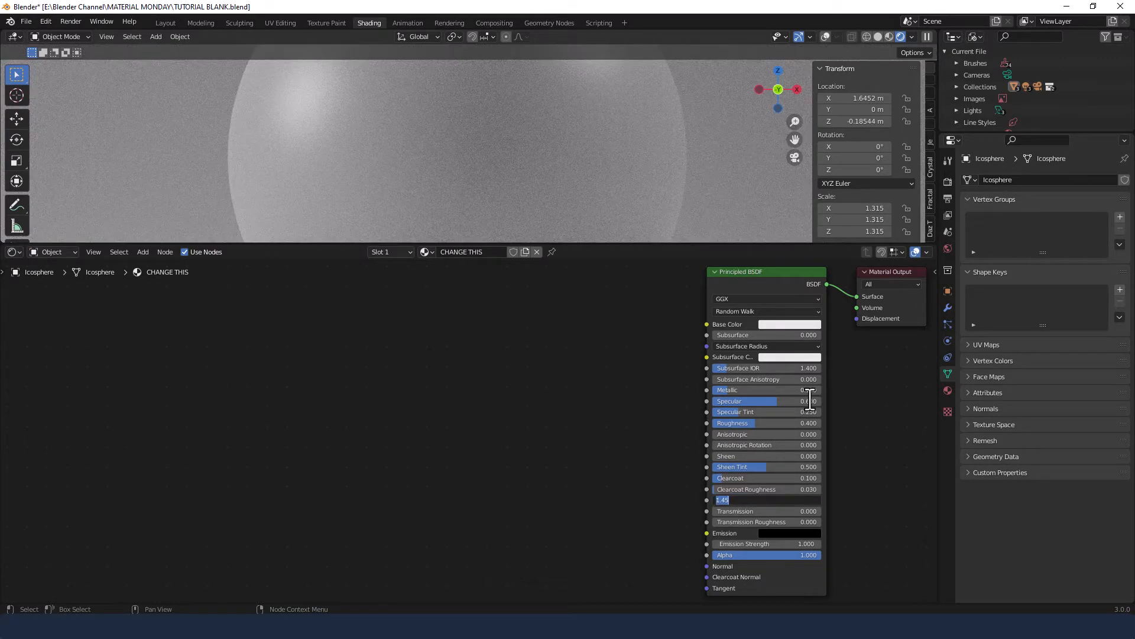
type("1.47")
key("Return")
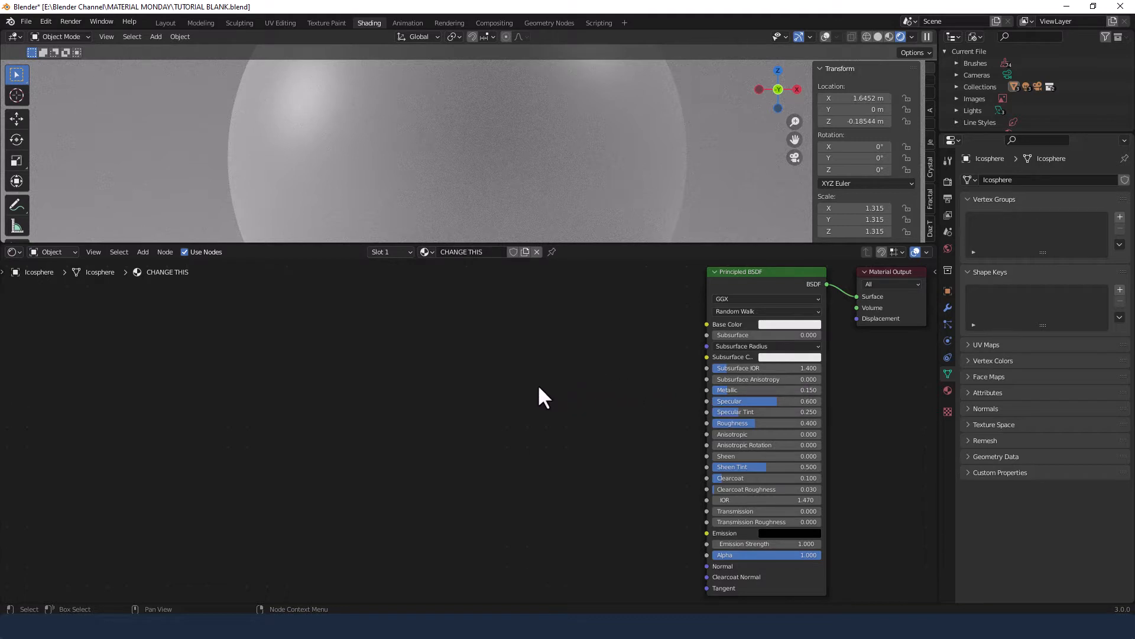
Add a Texture Coordinate node and place it far to the left of the Principled BSDF
key("shift+a")
left_click(512, 380)
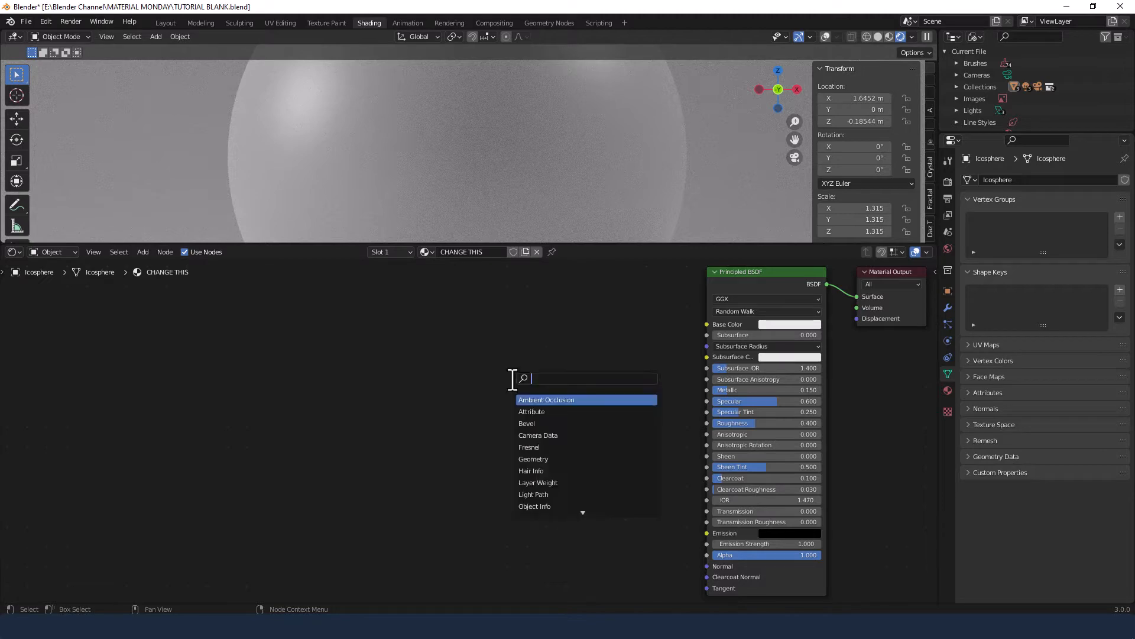
type("text")
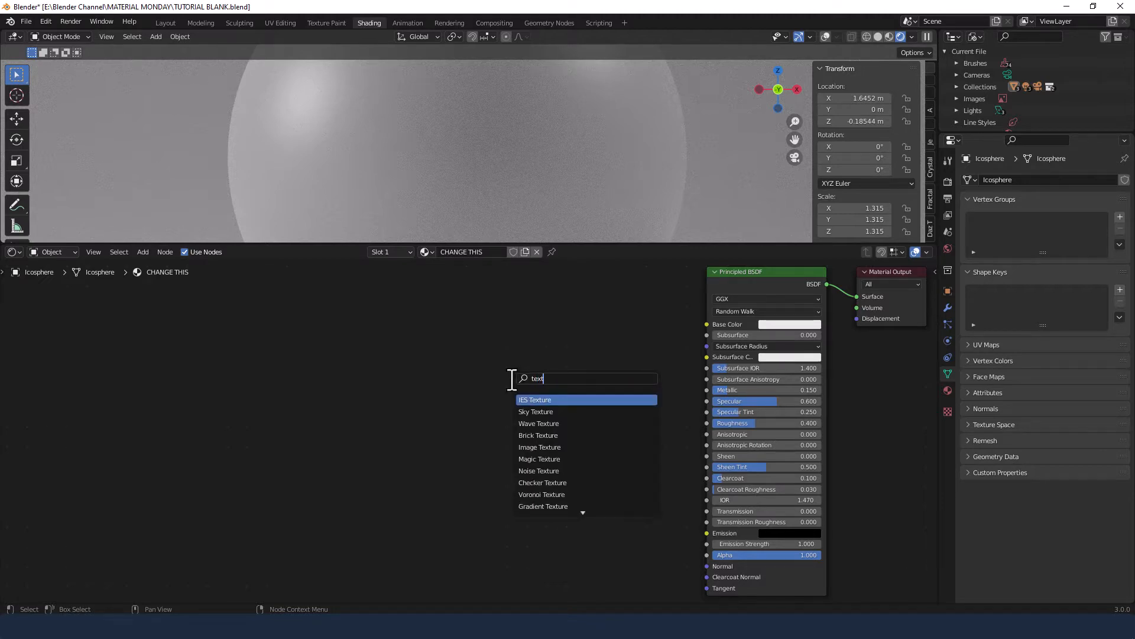
type("ure c")
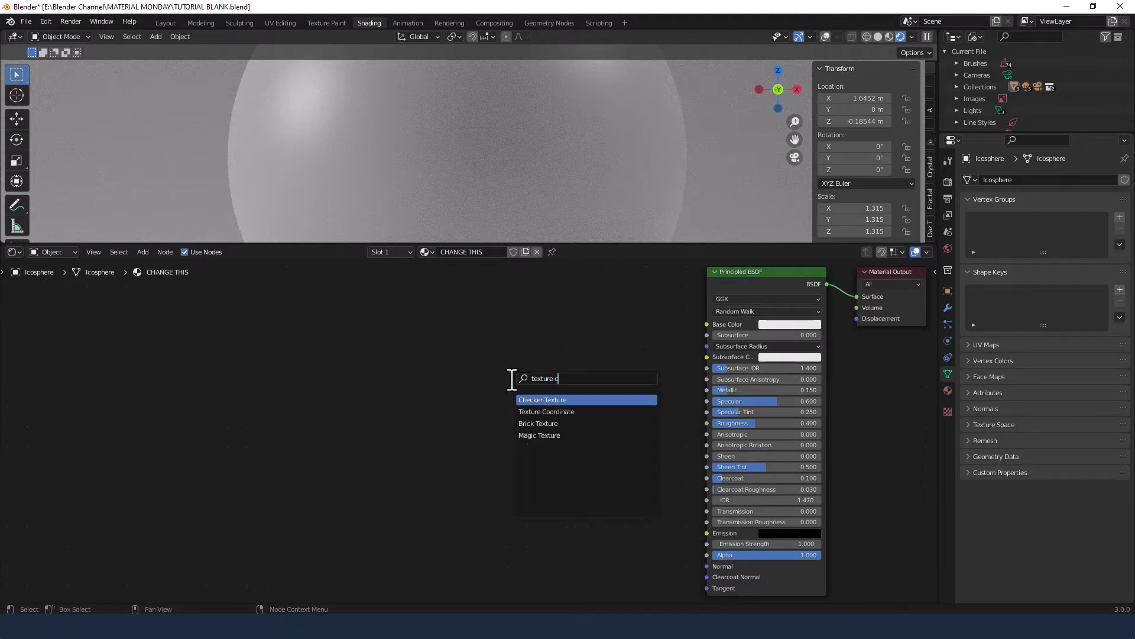
left_click(539, 411)
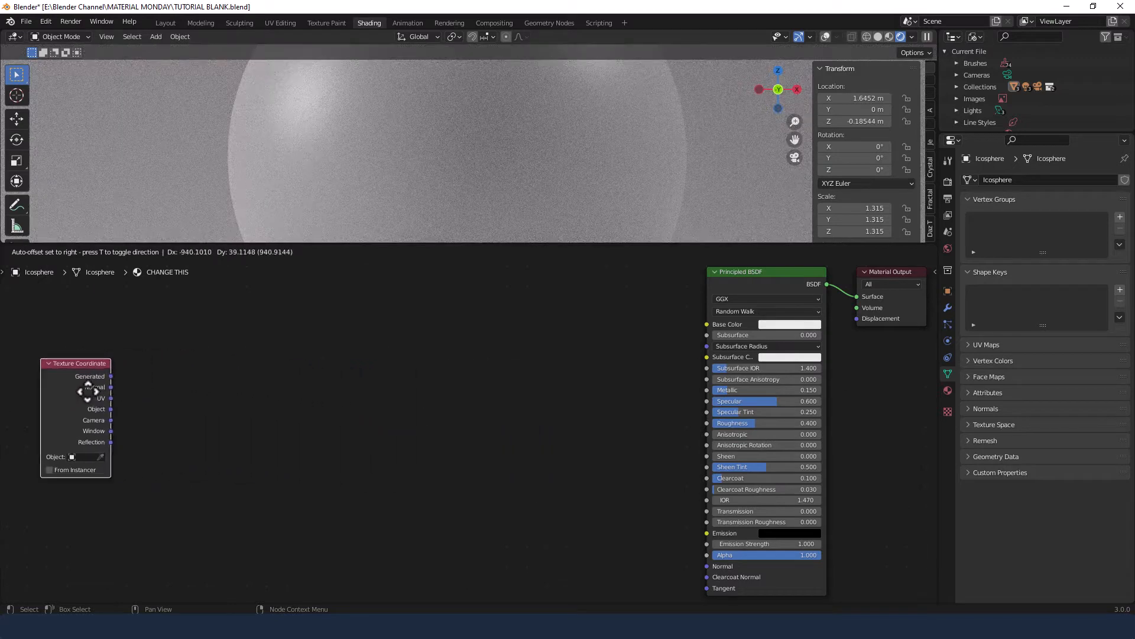
left_click(66, 393)
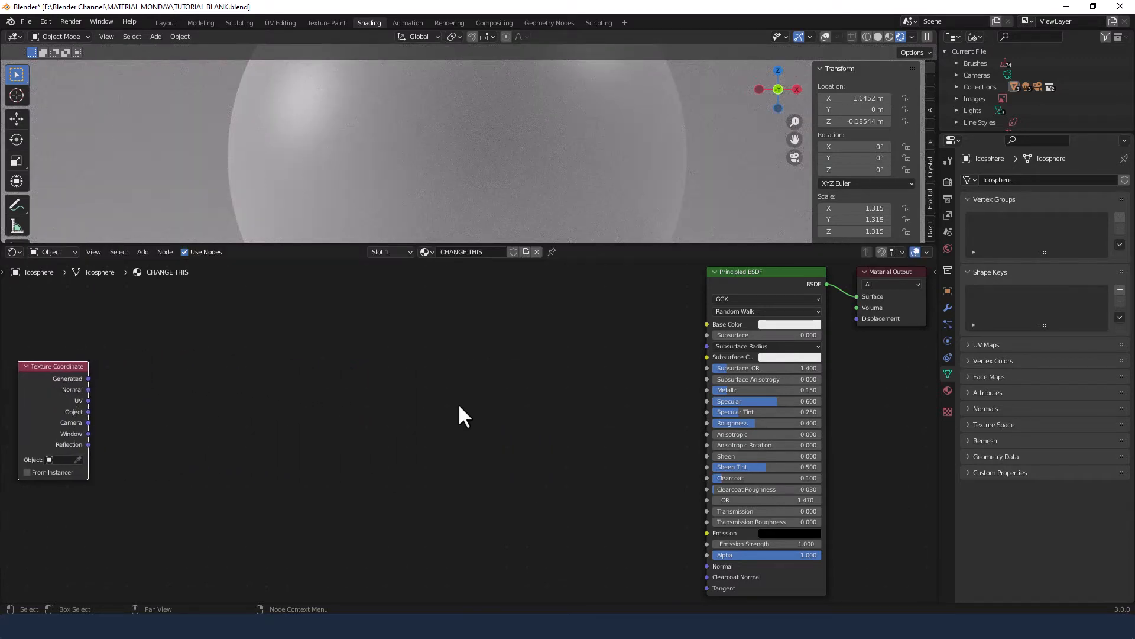
Add a ColorRamp node beside the Principled BSDF and connect its Color output to Base Color
left_click(424, 377)
key("shift+a")
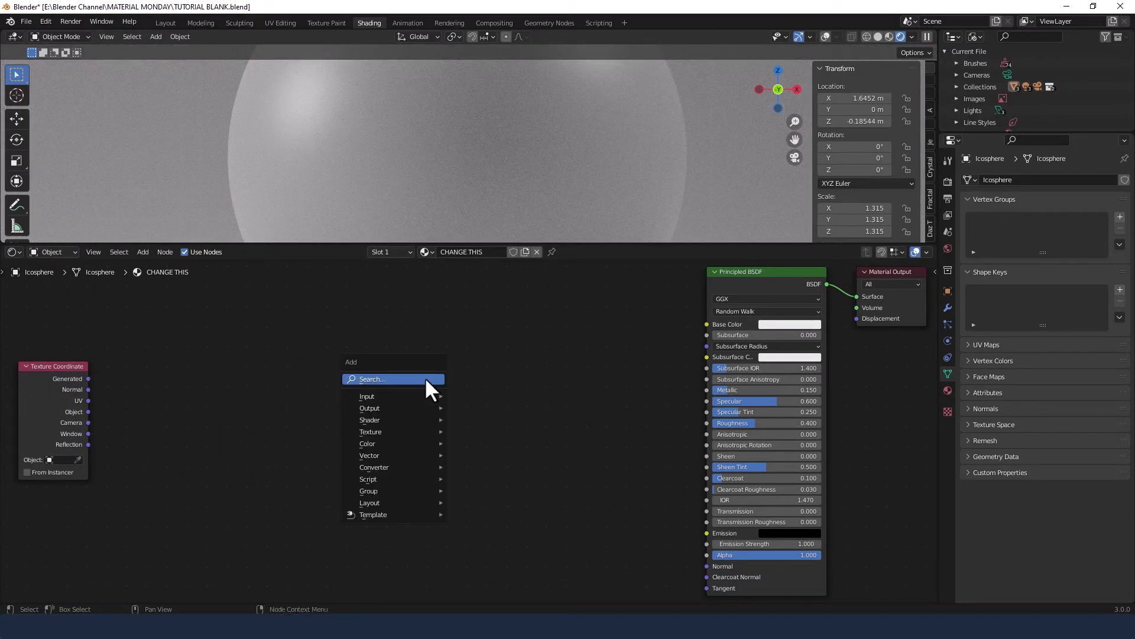
left_click(424, 378)
type("color")
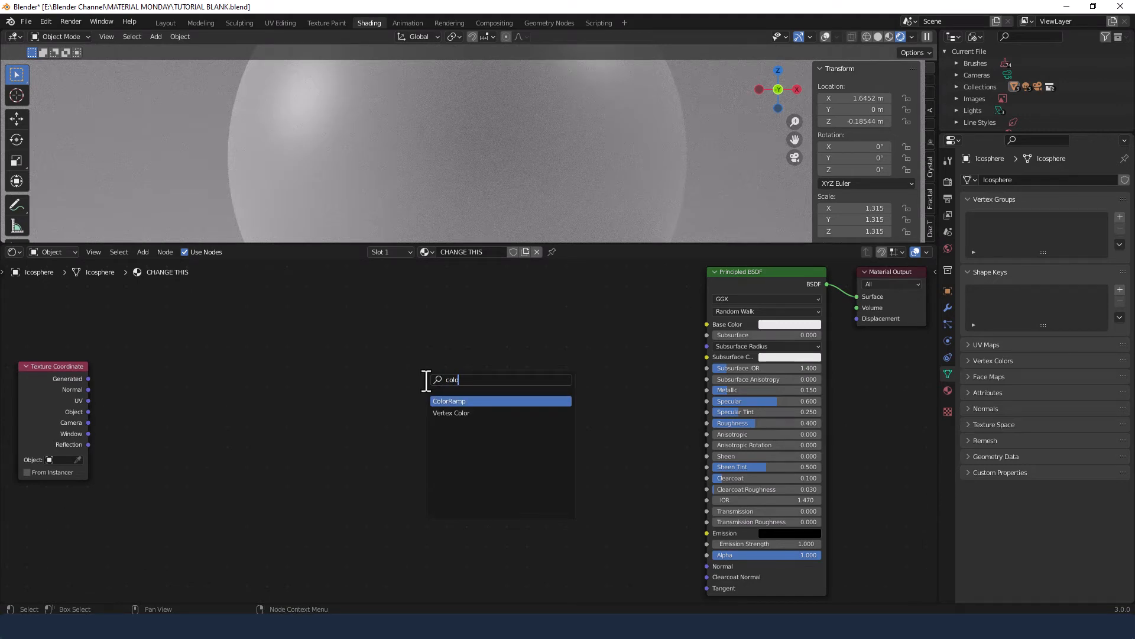
key("Return")
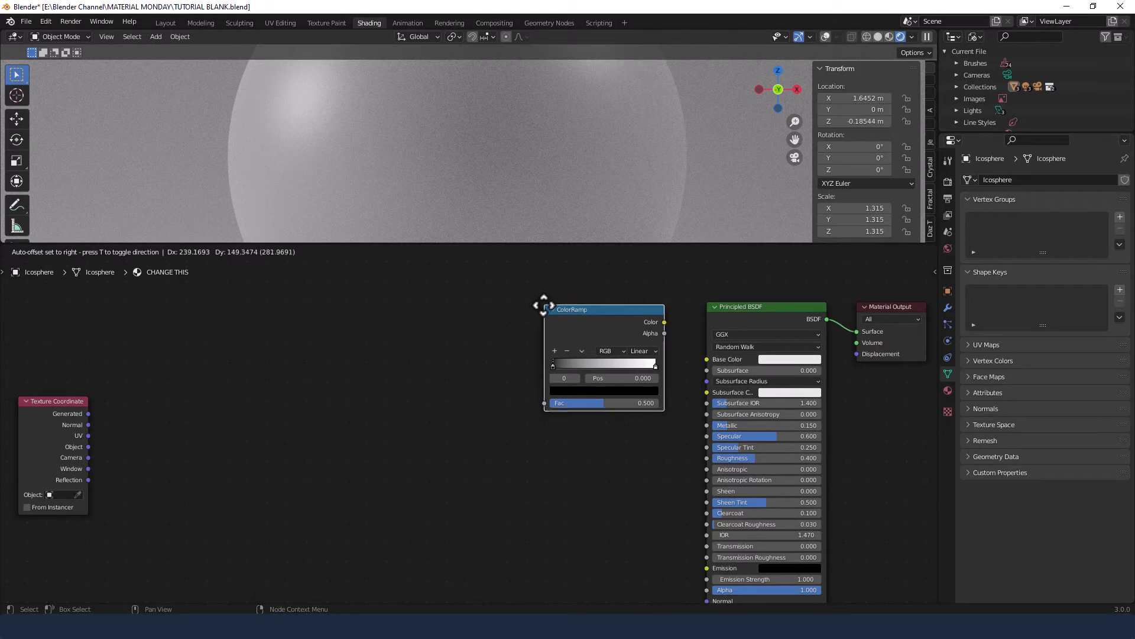
left_click(543, 307)
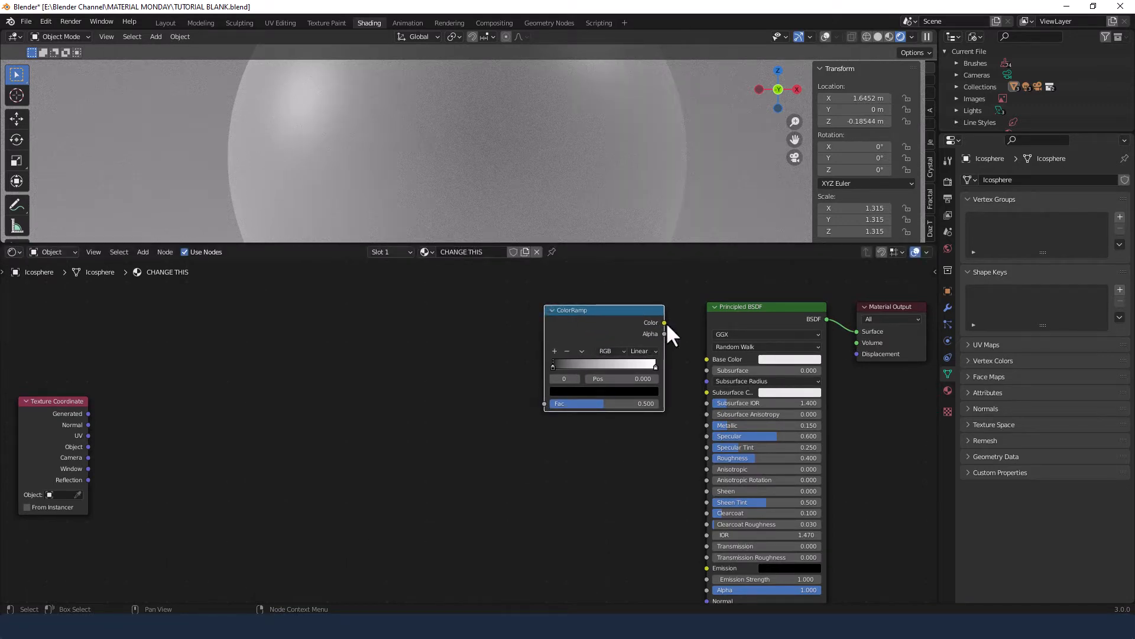
left_click_drag(665, 322, 705, 357)
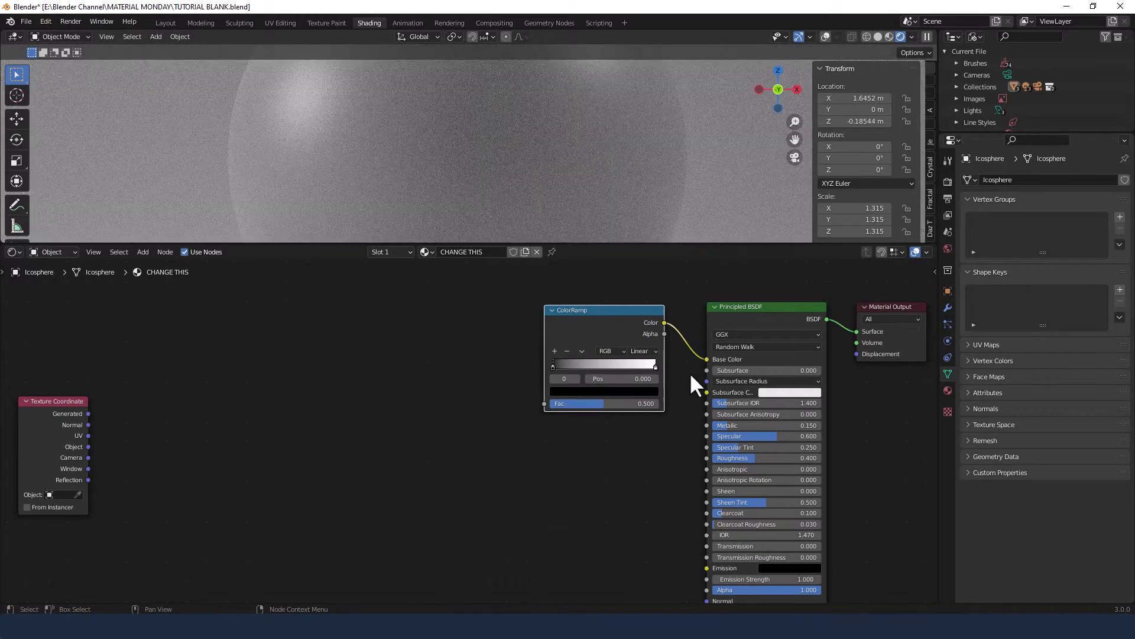
Give the ColorRamp's black stop a bright green colour with saturation 1 and value 1
middle_click_drag(524, 342, 626, 306)
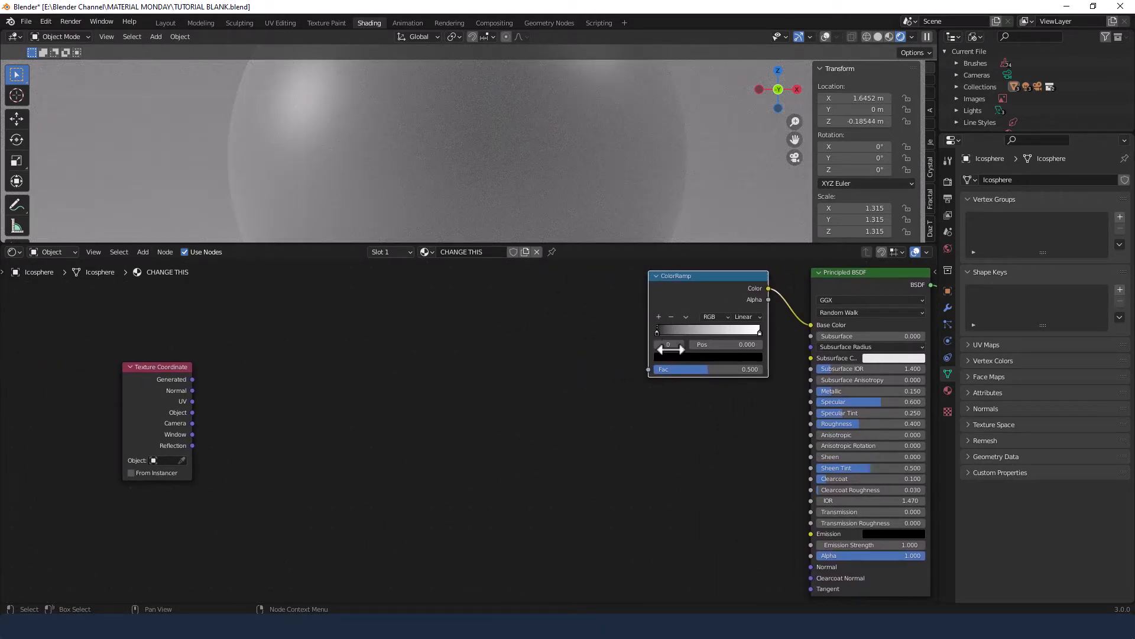
left_click(678, 358)
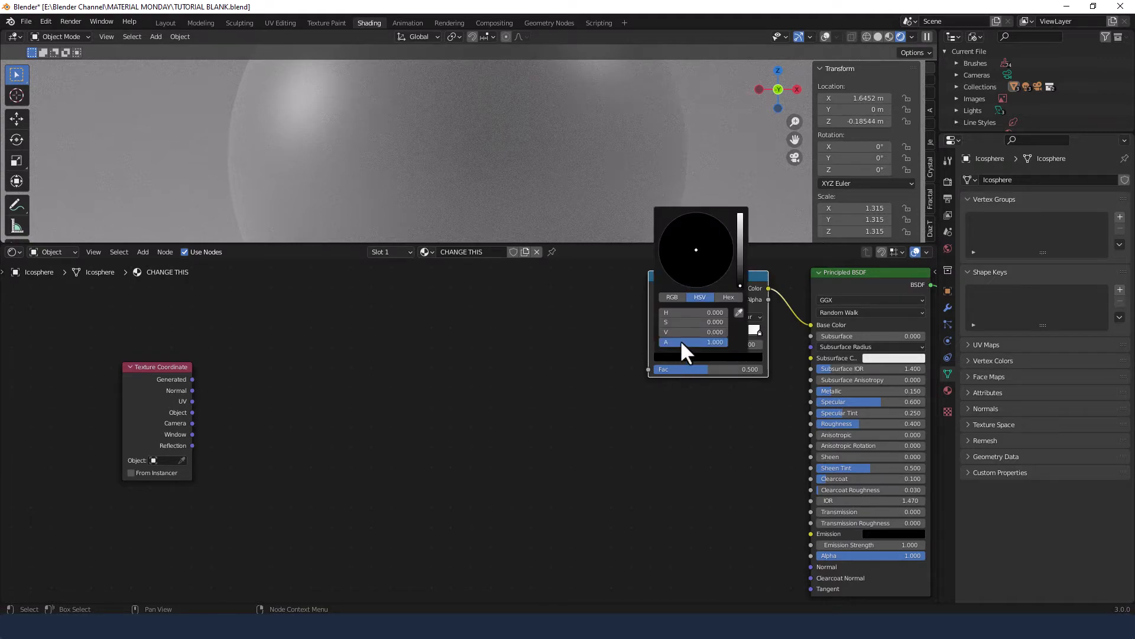
left_click(680, 332)
type("1")
key("Return")
left_click_drag(665, 322, 700, 313)
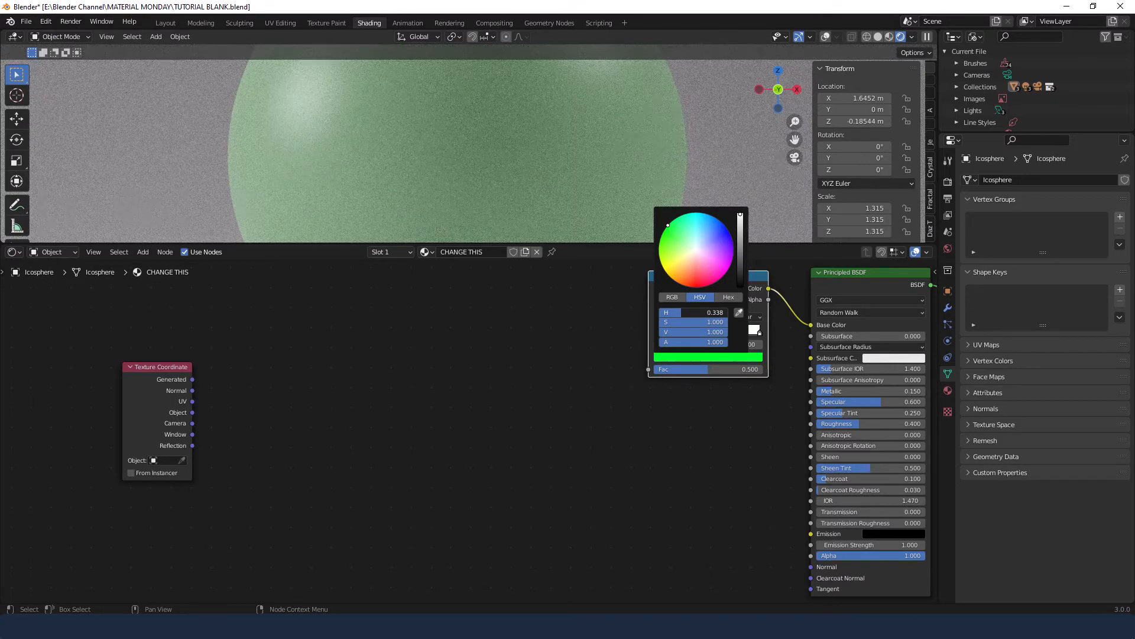
Set the hue of the ColorRamp's first stop to 0.32
left_click_drag(683, 312, 675, 312)
left_click(675, 311)
type("0.3")
key("Return")
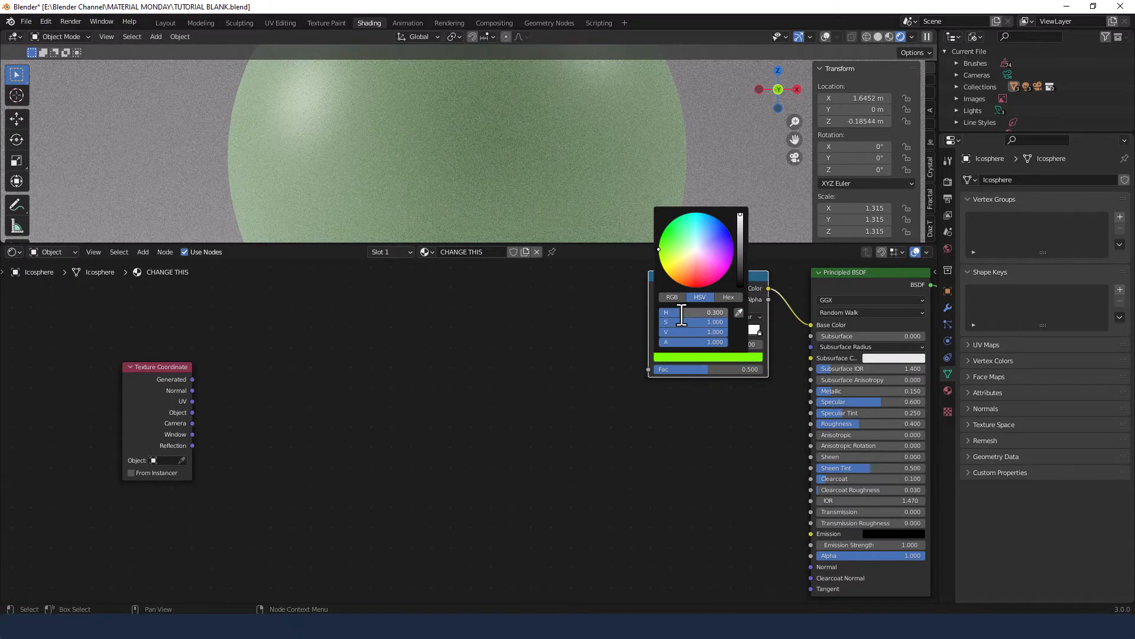
left_click(677, 310)
key("BackSpace")
type("0.32")
key("Return")
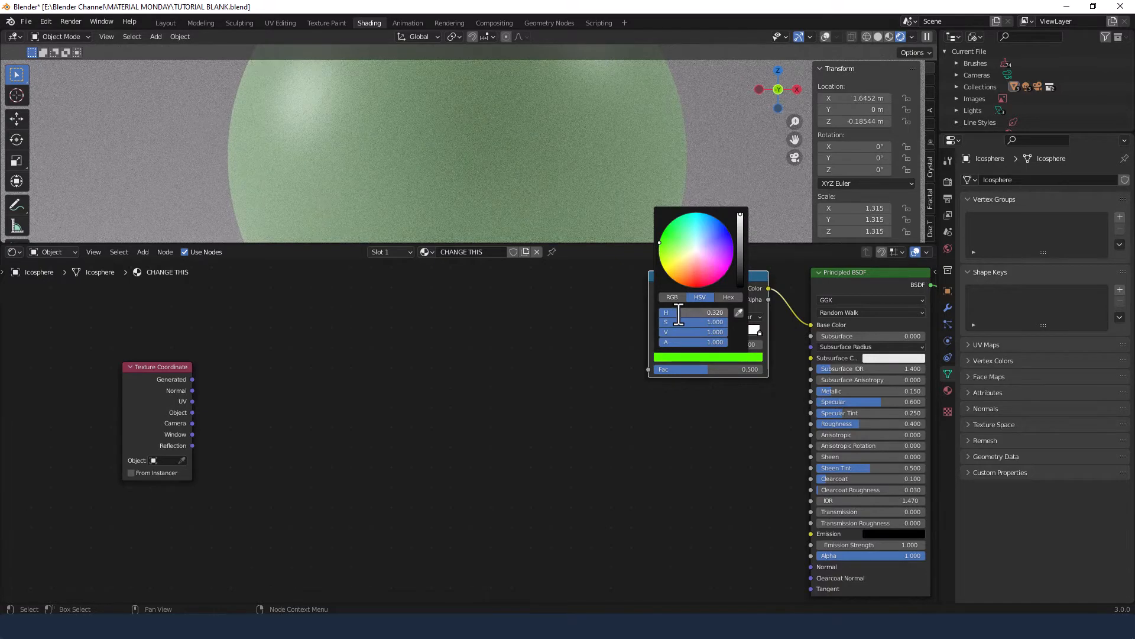
Darken the ColorRamp's first stop by setting its colour value to 0.15
left_click_drag(707, 332, 650, 332)
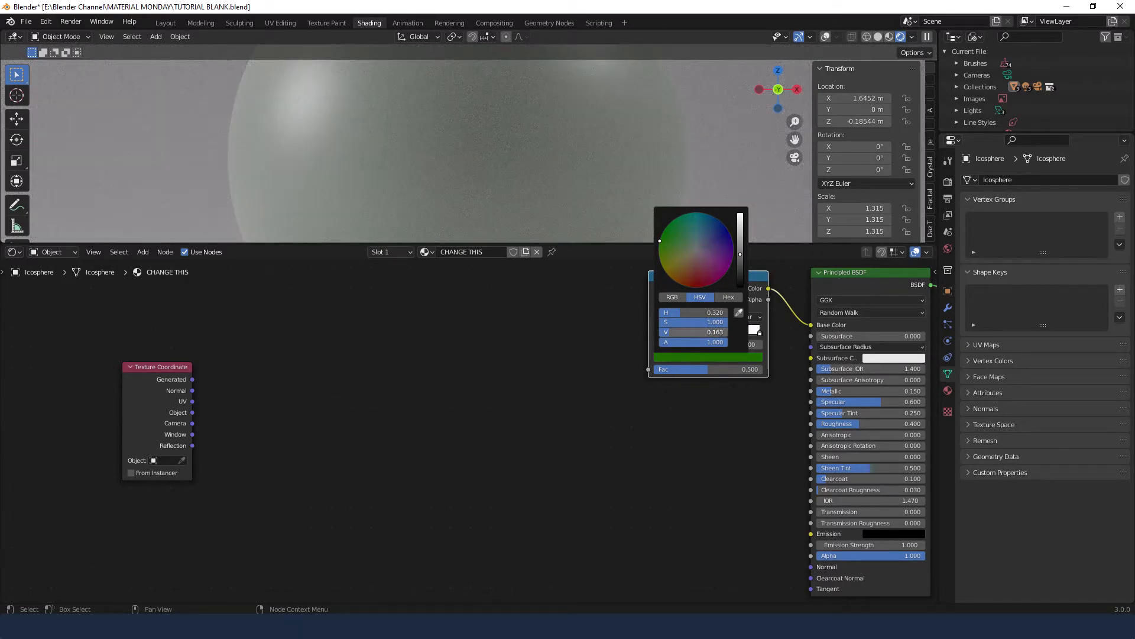
left_click(693, 331)
type("0.15")
key("Return")
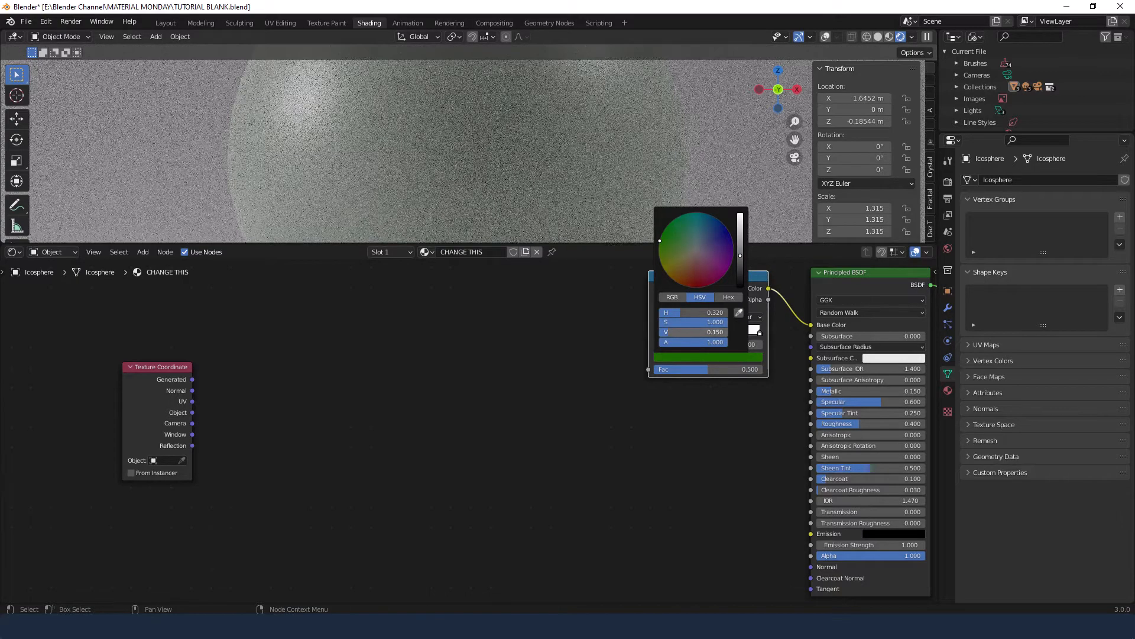
left_click(760, 331)
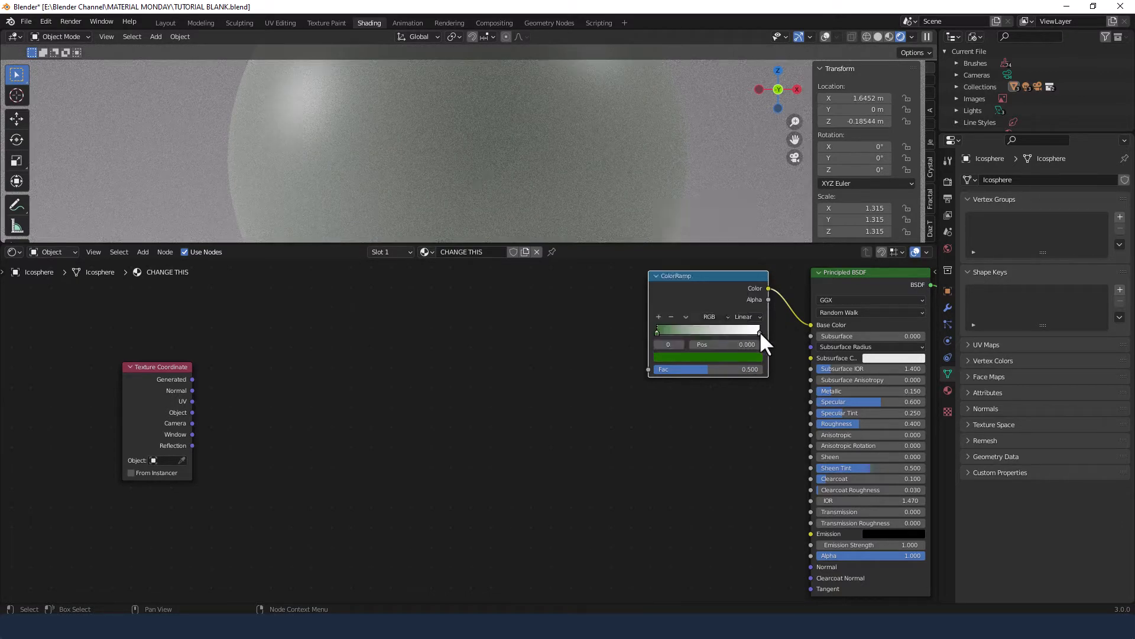
Recolour the ColorRamp's white stop to bright green with hue 0.31, saturation 1 and value 1
left_click(758, 332)
left_click(752, 357)
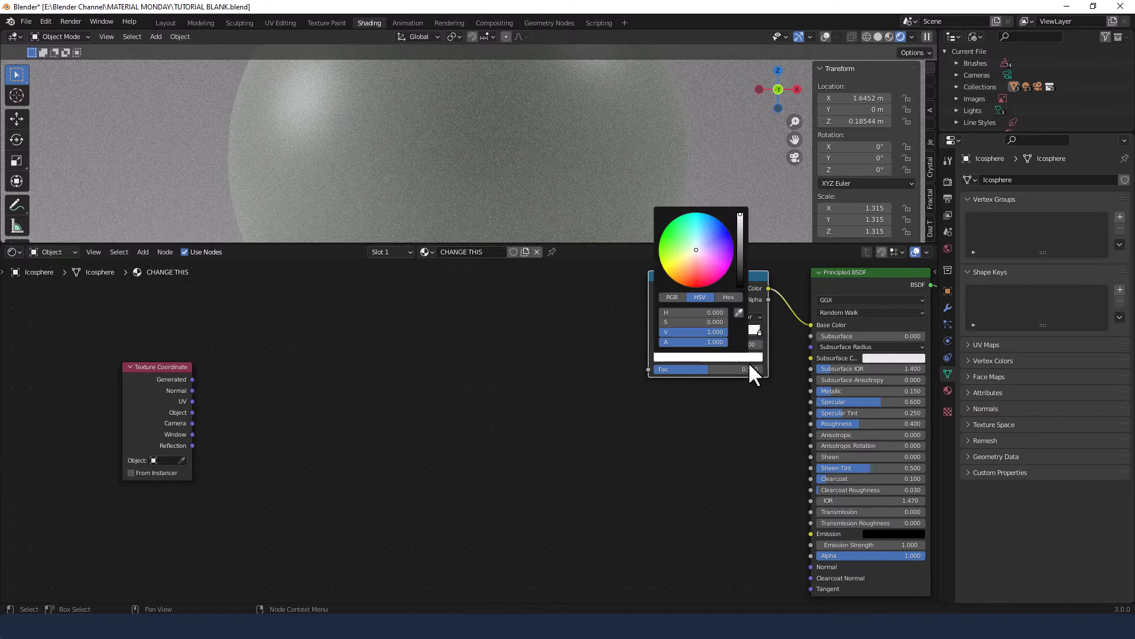
left_click(694, 313)
key("BackSpace")
type("0.31")
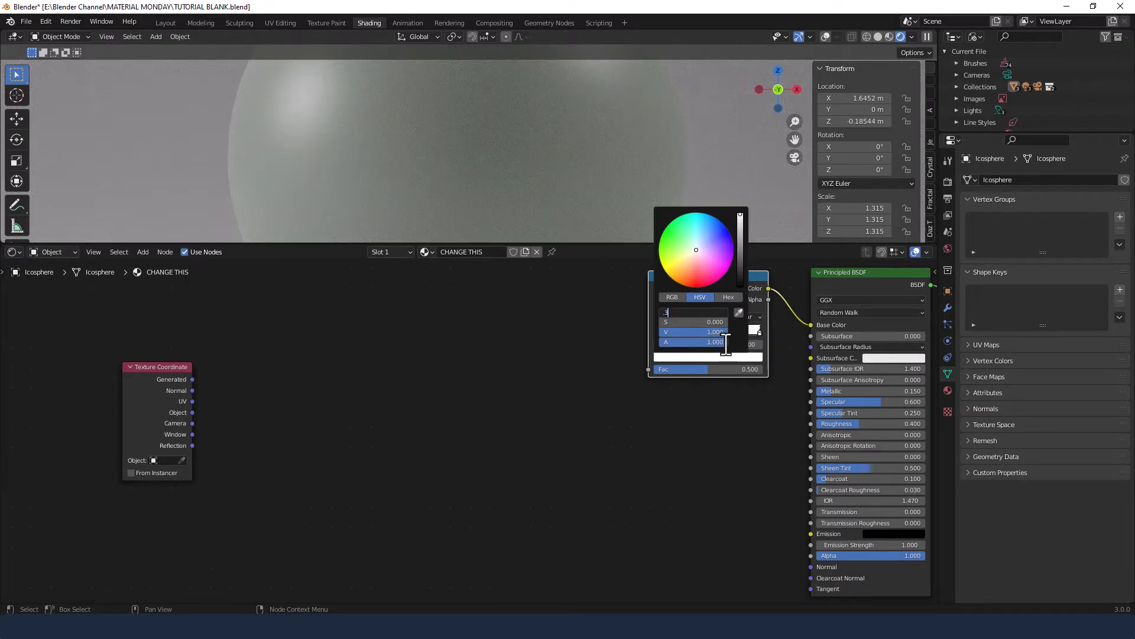
key("Tab")
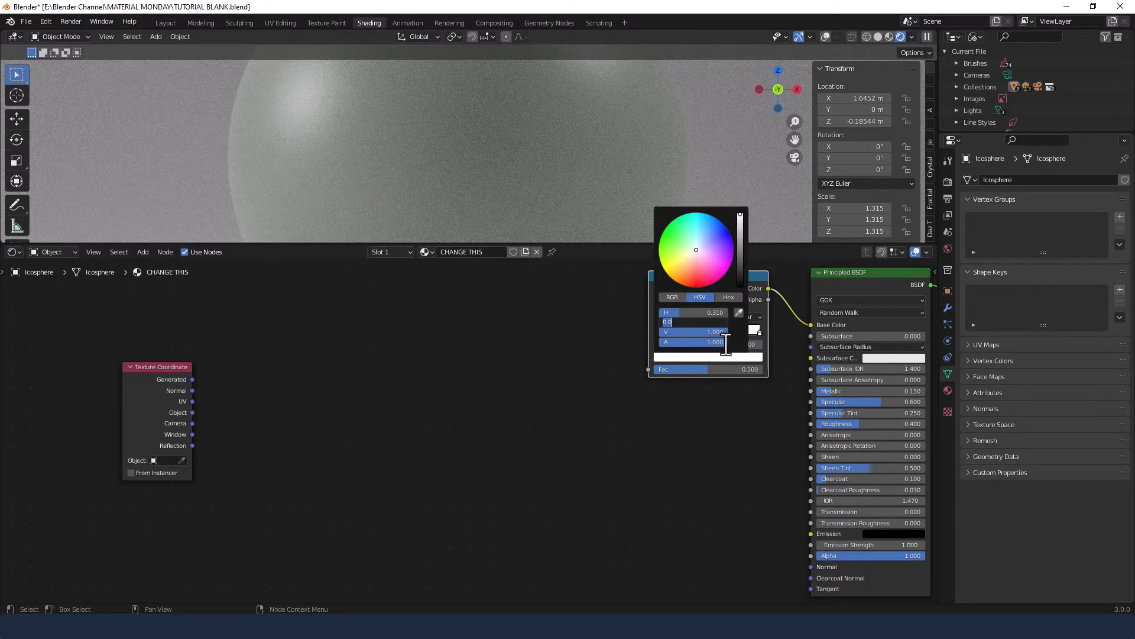
type("1")
key("Tab")
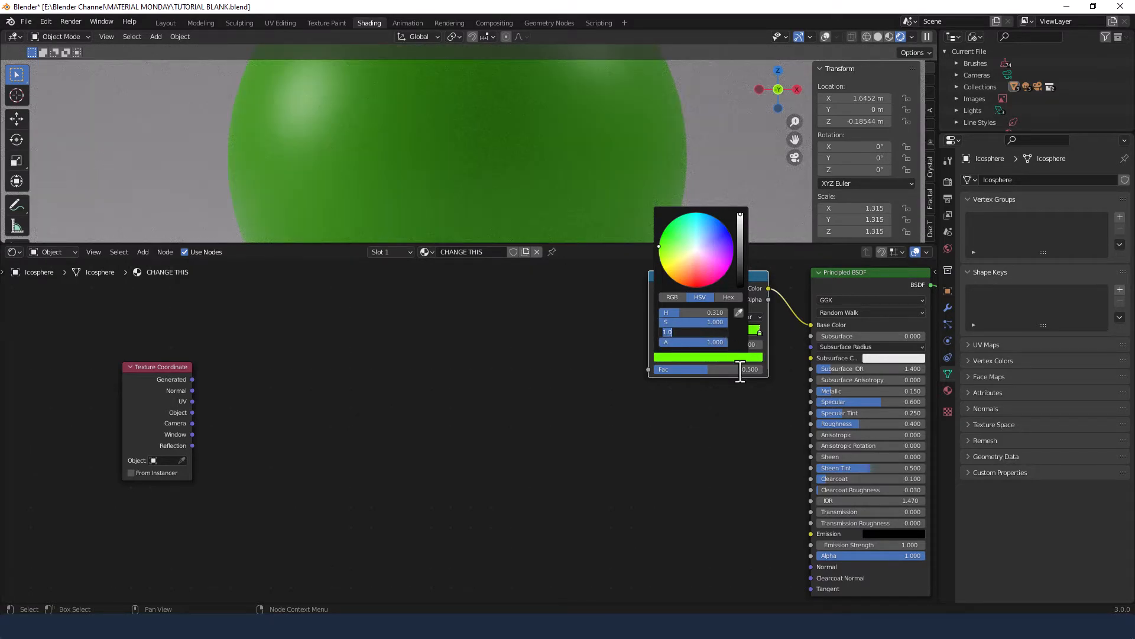
key("Return")
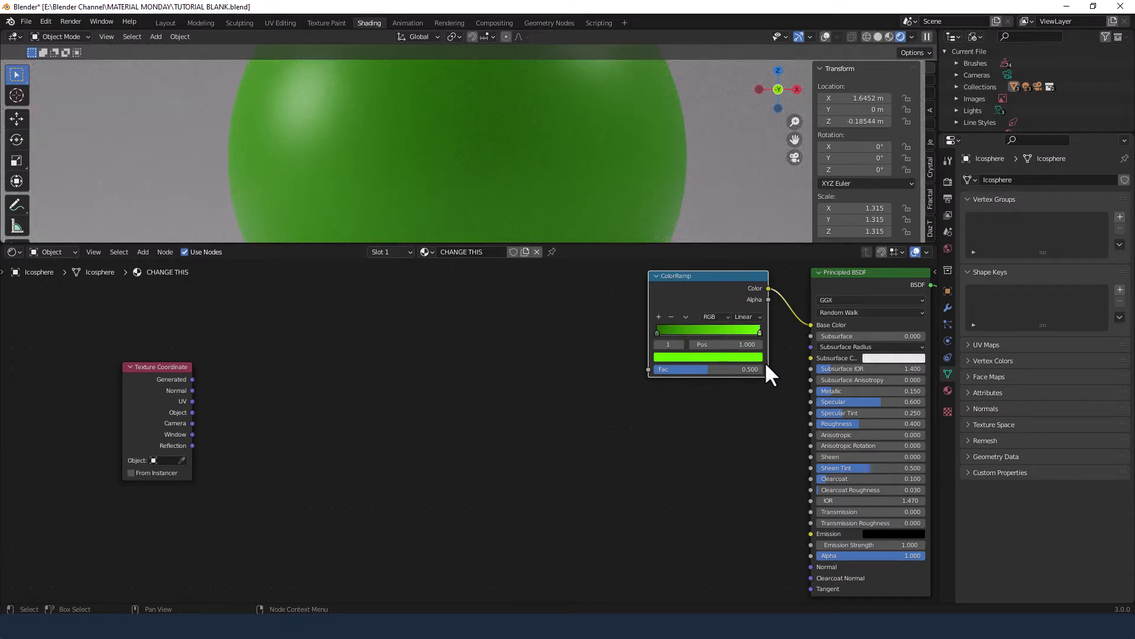
Lower the colour value of the ColorRamp's last stop to a darker green and set the ramp's color mode to HSL
left_click(752, 356)
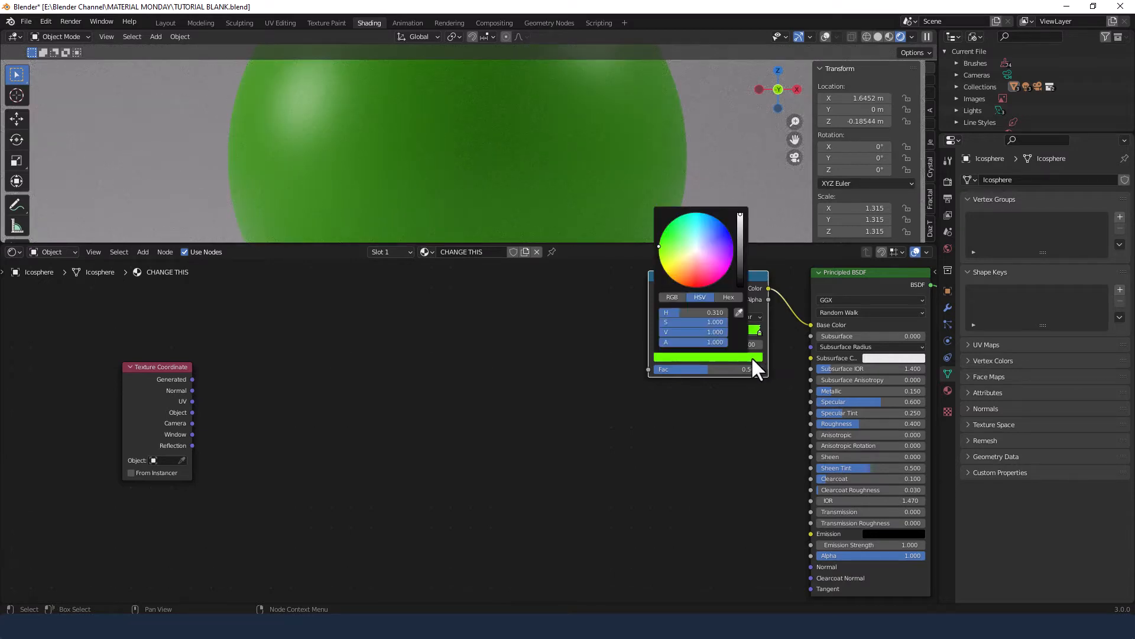
left_click_drag(721, 330, 702, 331)
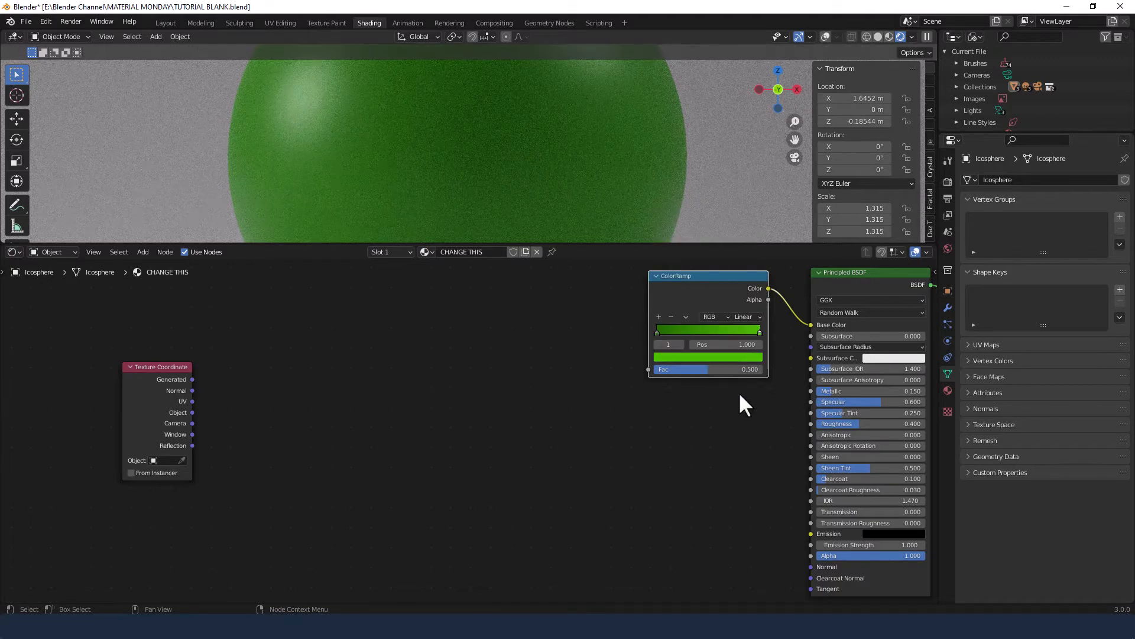
left_click(716, 317)
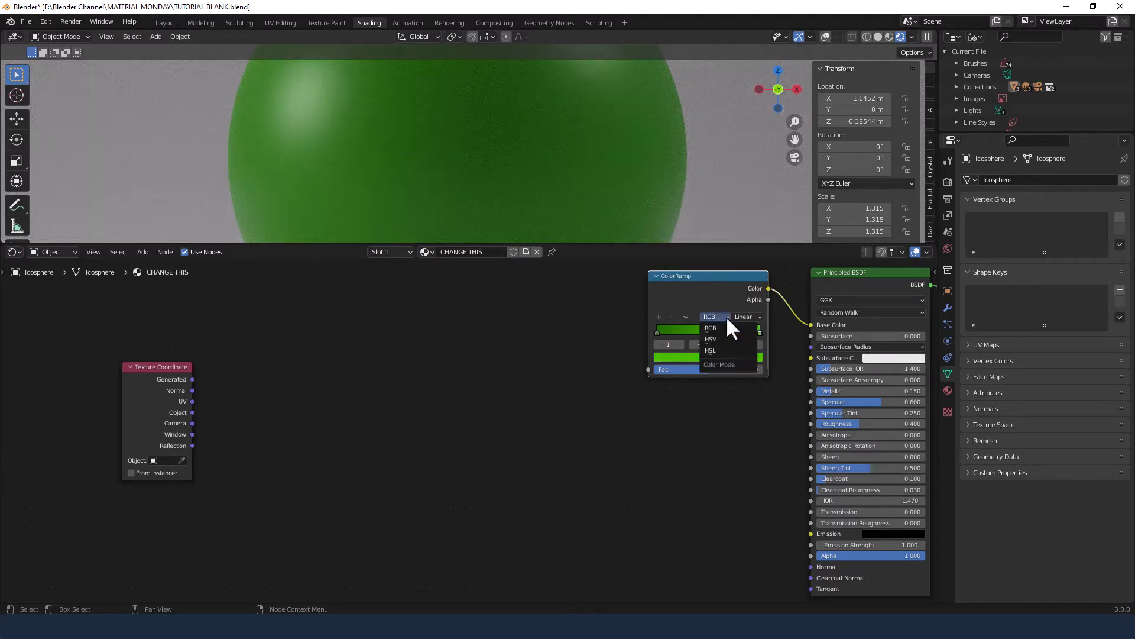
left_click(720, 349)
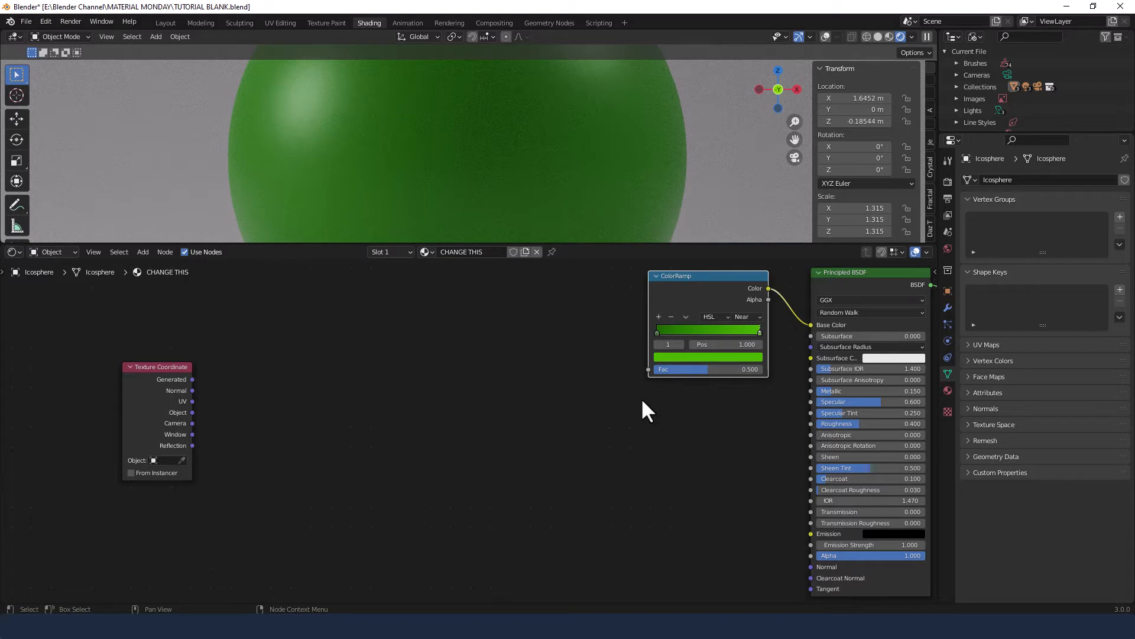
Add a Voronoi Texture before the ColorRamp and connect its Distance output to the ramp's Fac input
key("shift+a")
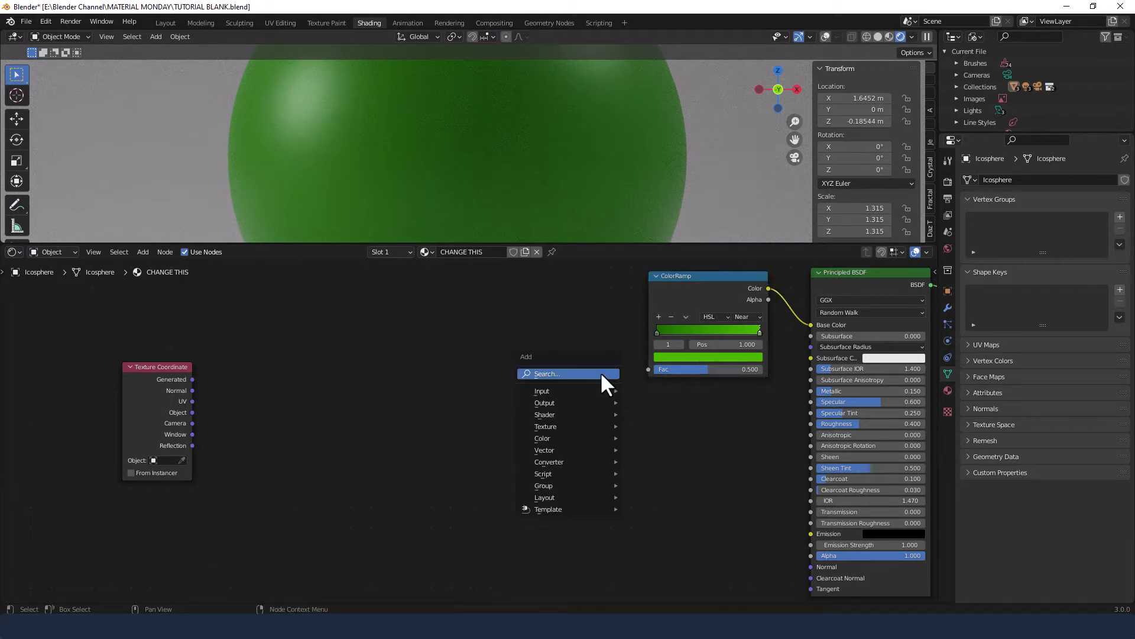
left_click(600, 374)
type("vor")
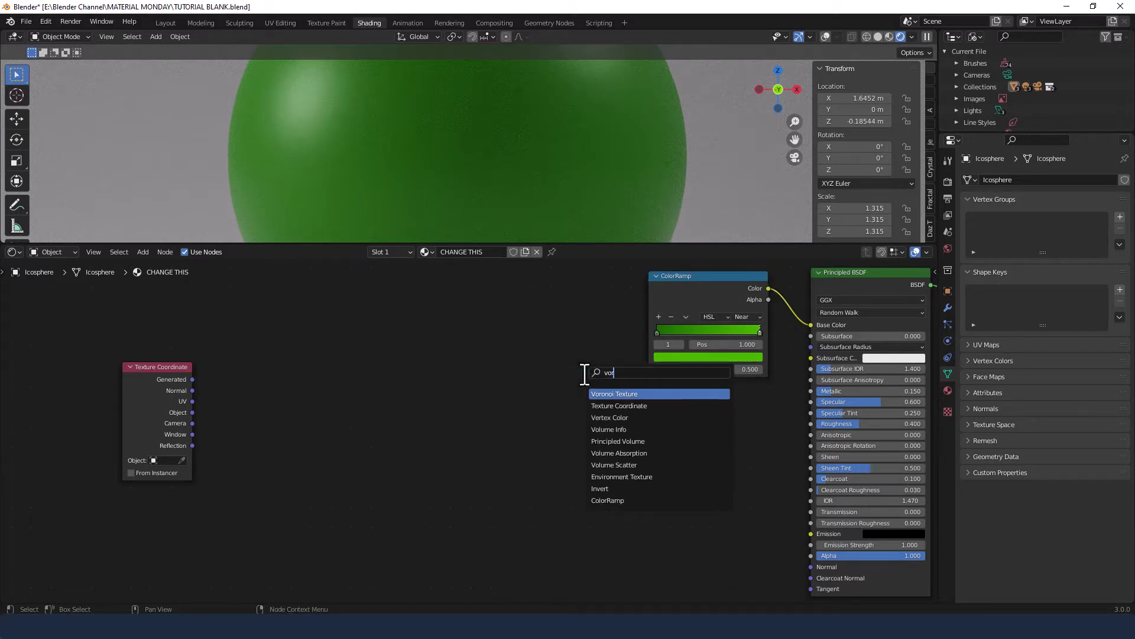
key("Return")
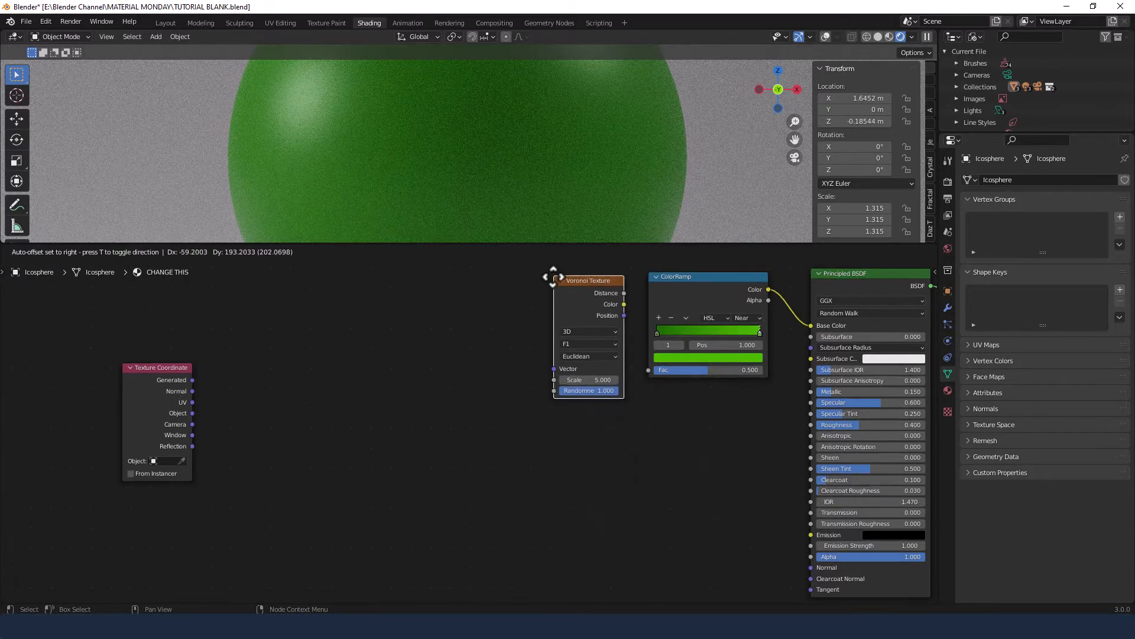
left_click(546, 308)
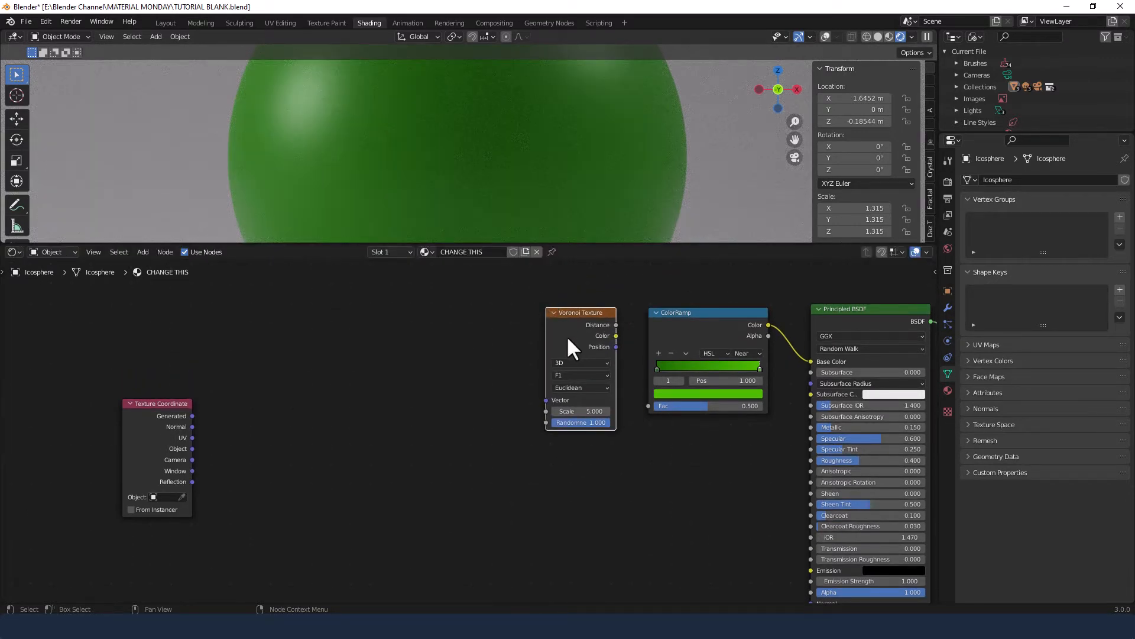
left_click_drag(615, 324, 648, 405)
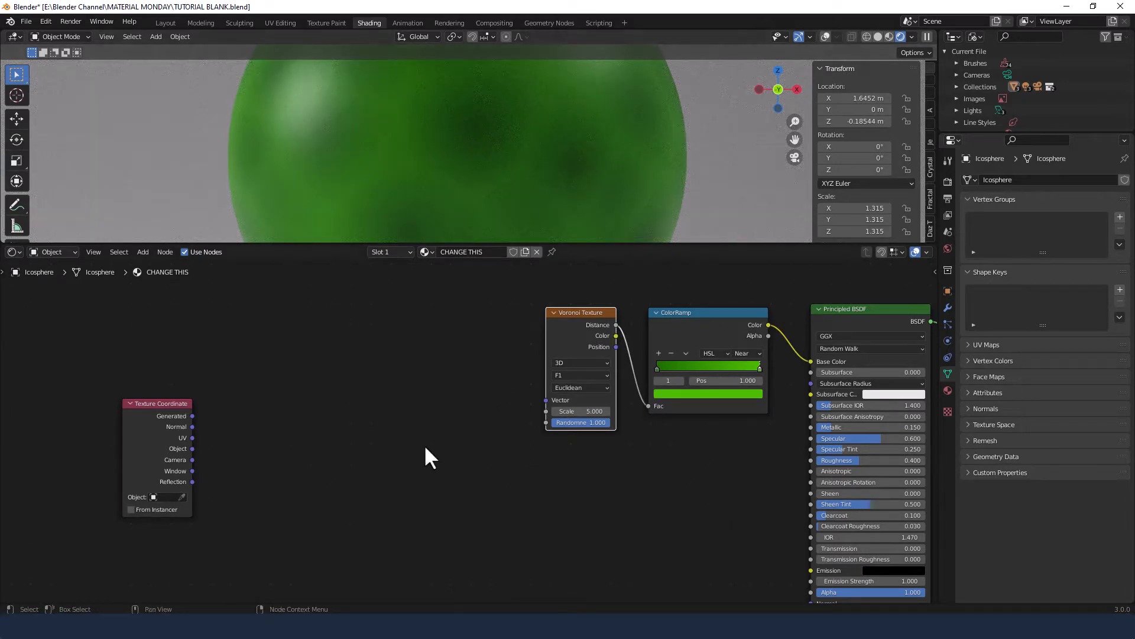
key("shift+a")
left_click(464, 321)
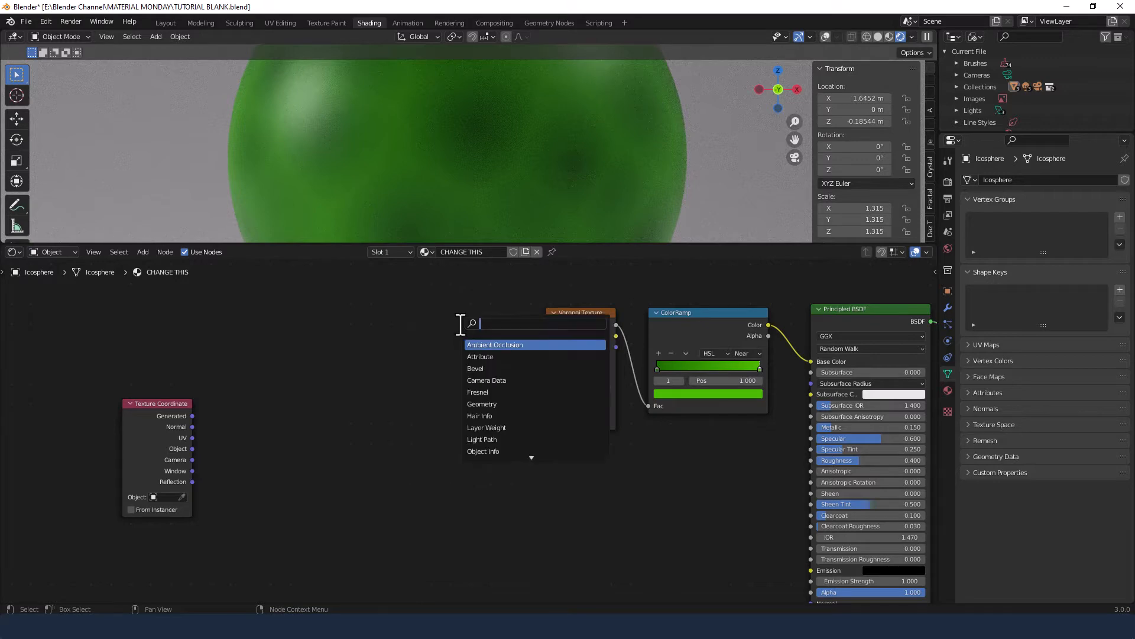
type("laye")
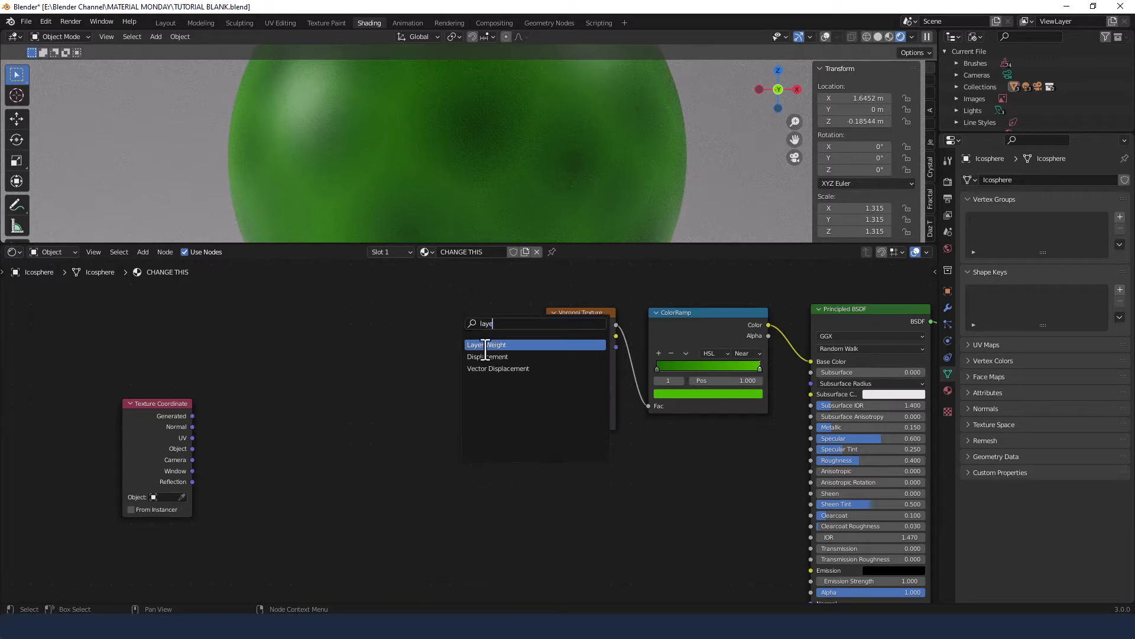
left_click(485, 344)
left_click(463, 332)
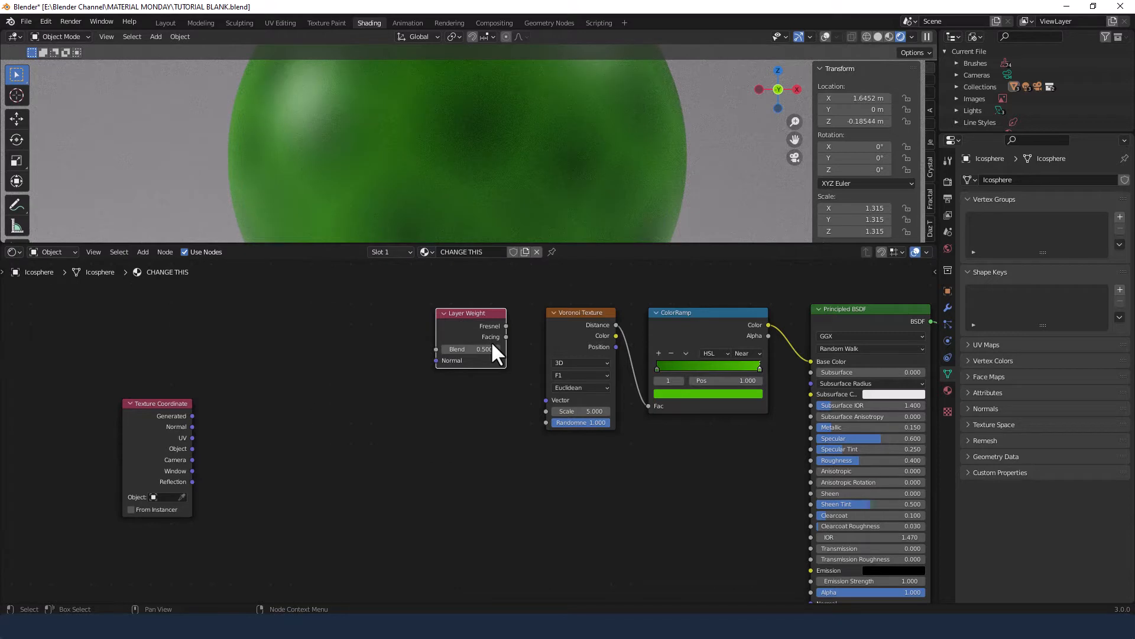
key("Delete")
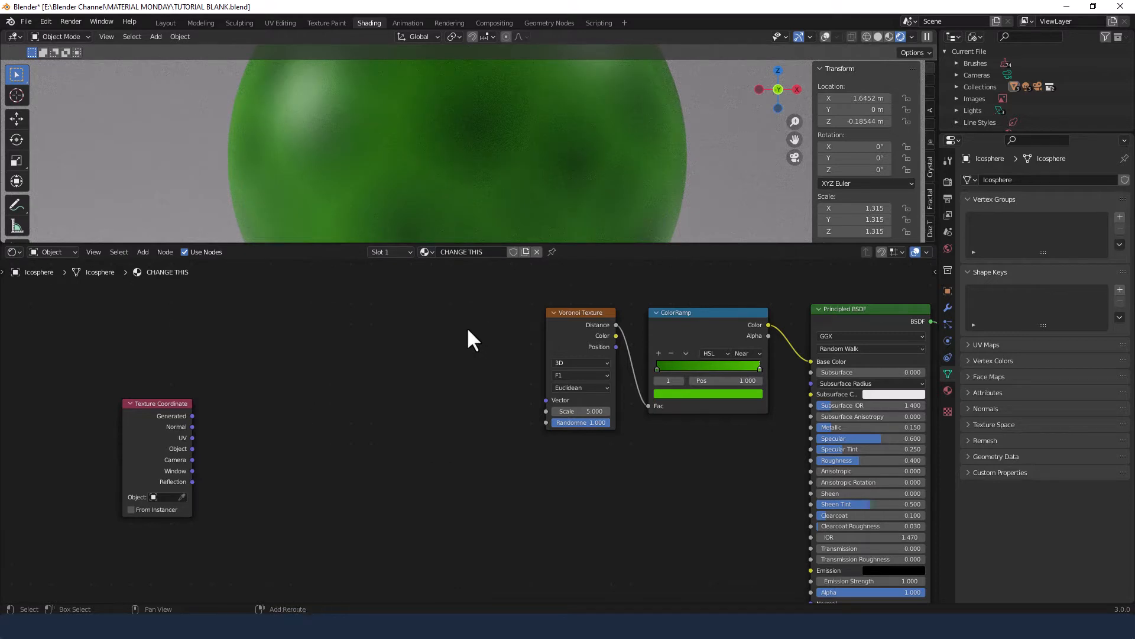
Add a MixRGB node before the Voronoi Texture and connect its Color output to the Voronoi's Vector input
key("shift+a")
type("mix")
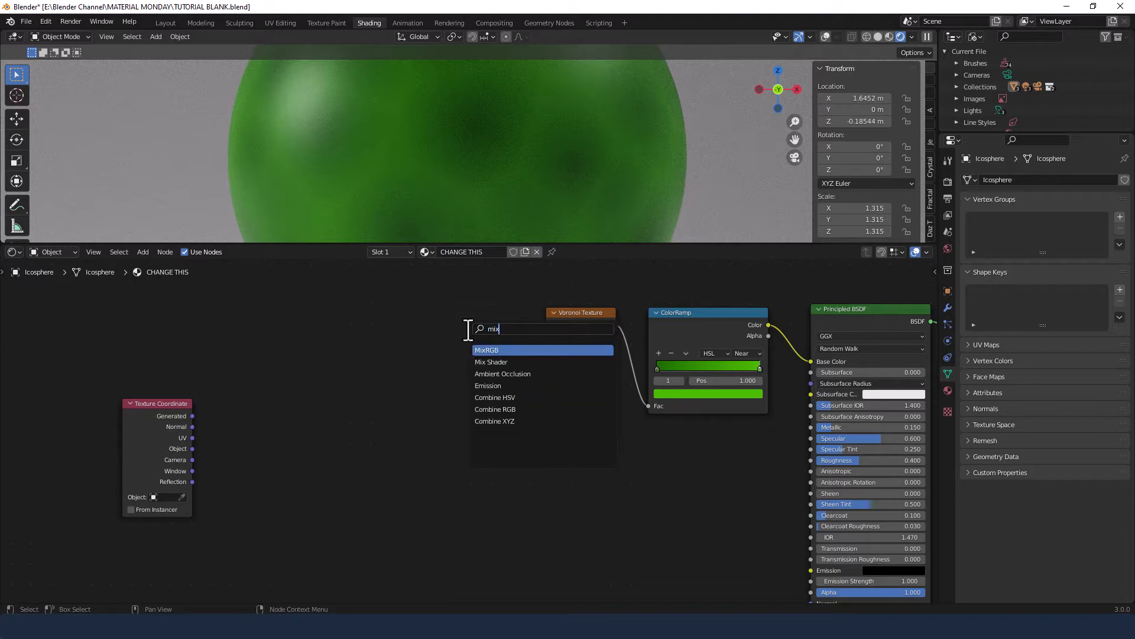
key("Return")
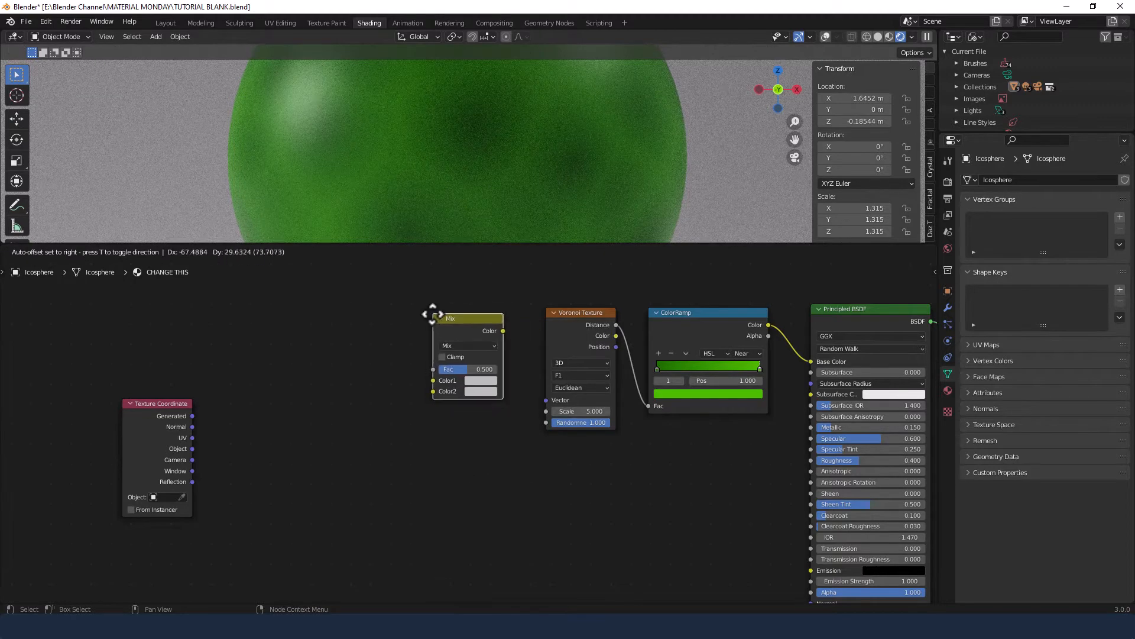
left_click(442, 307)
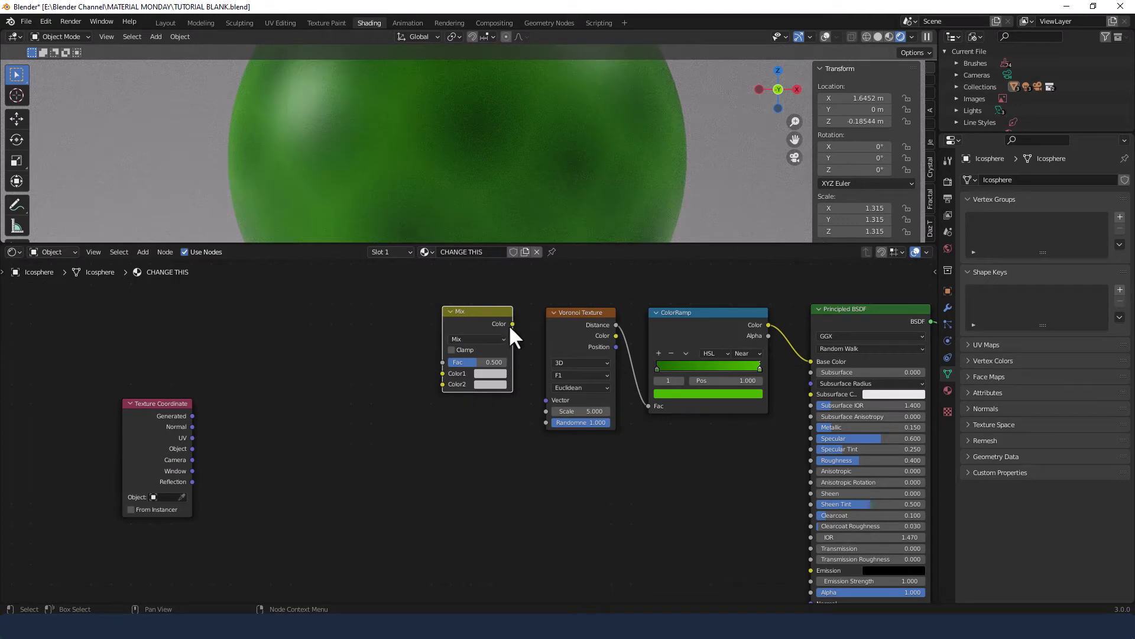
left_click_drag(512, 324, 545, 401)
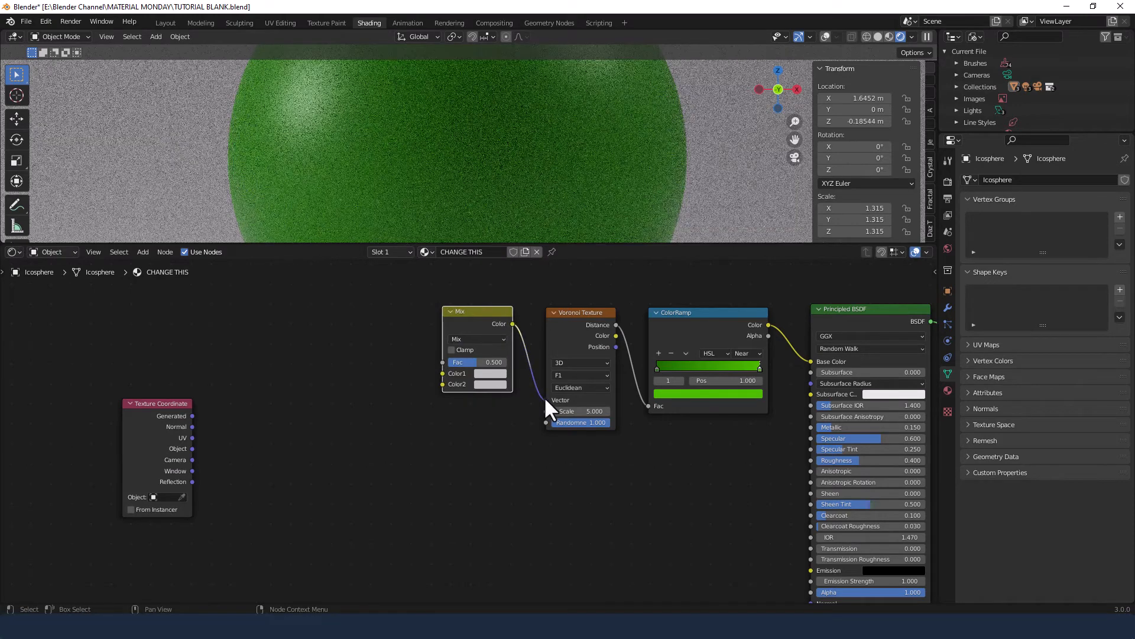
Add a Noise Texture with its Color feeding the Mix node's Color2, and connect the Texture Coordinate's Object output to Color1
key("shift+a")
left_click(367, 317)
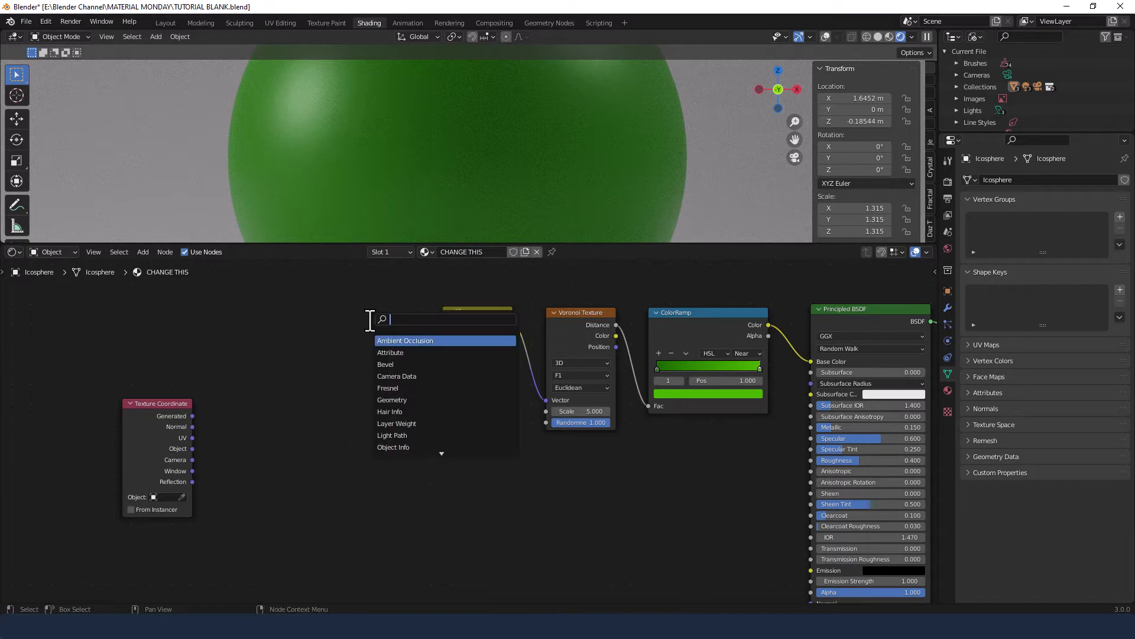
type("noi")
key("Down")
key("Return")
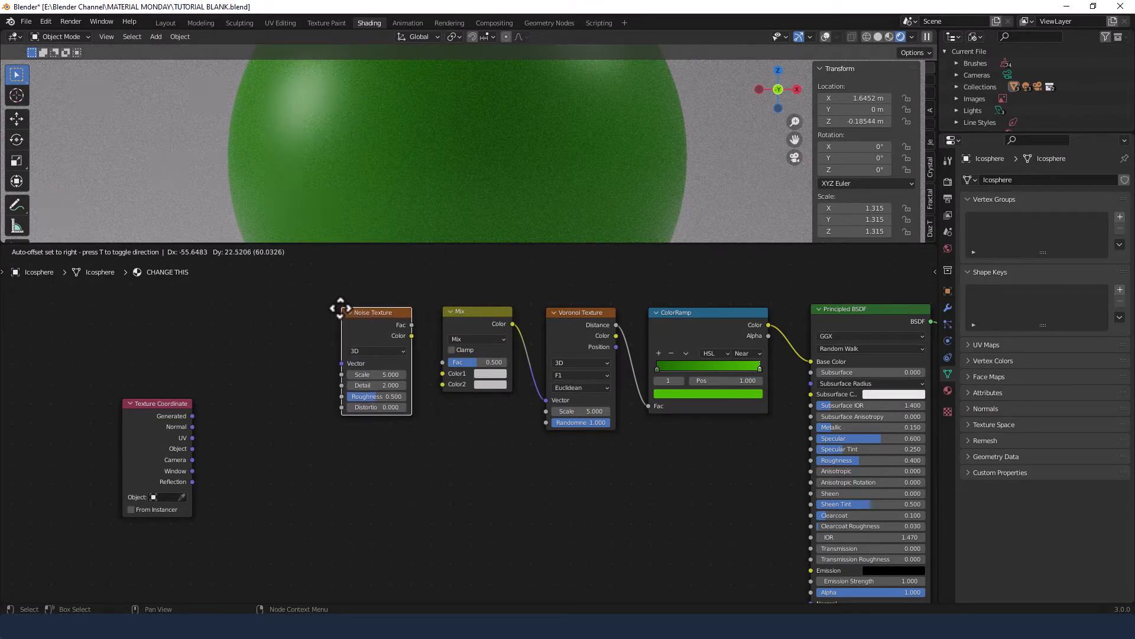
left_click(340, 307)
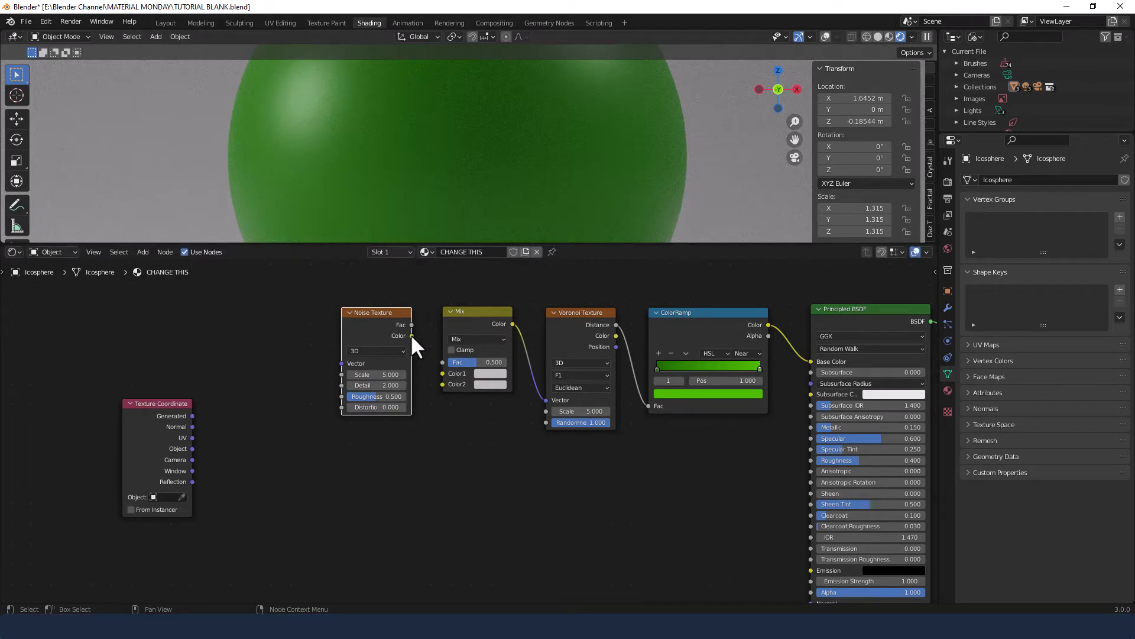
left_click_drag(411, 334, 439, 384)
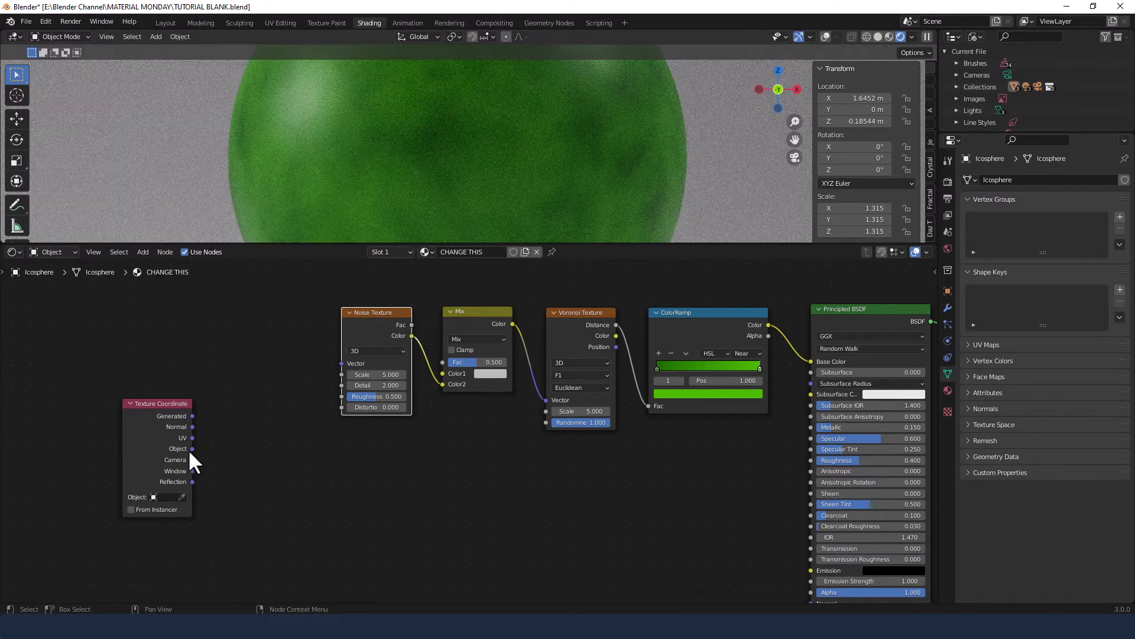
left_click_drag(192, 448, 439, 374)
Set the Mix node's factor to 0.3 and its blending mode to Linear Light
double_click(483, 361)
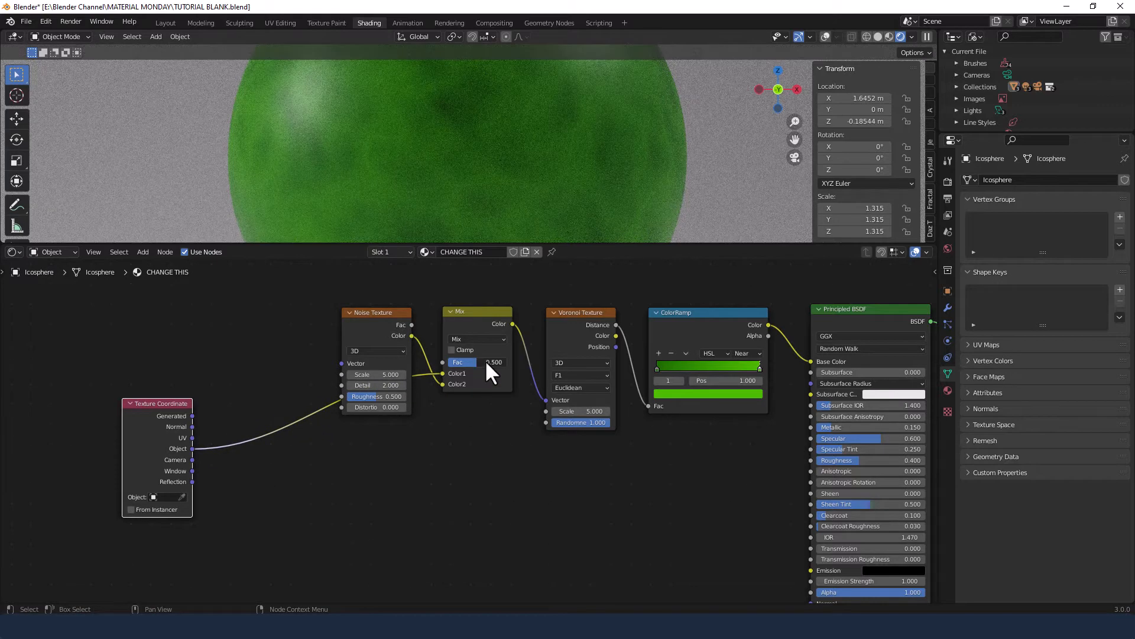
key("BackSpace")
type(".2")
key("Return")
left_click(499, 340)
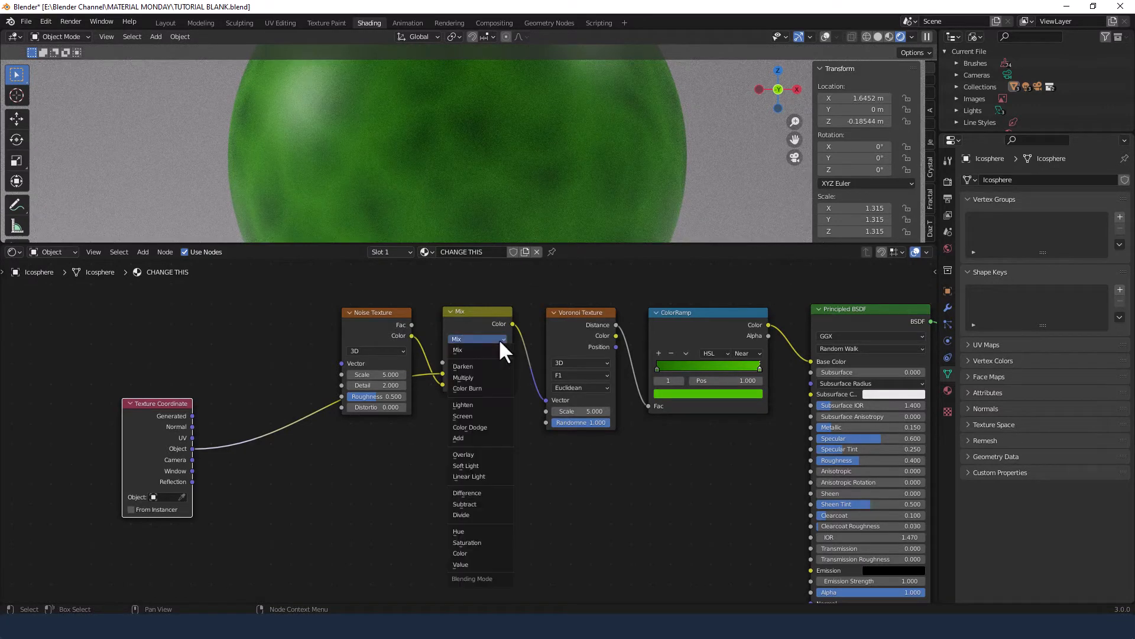
left_click(485, 473)
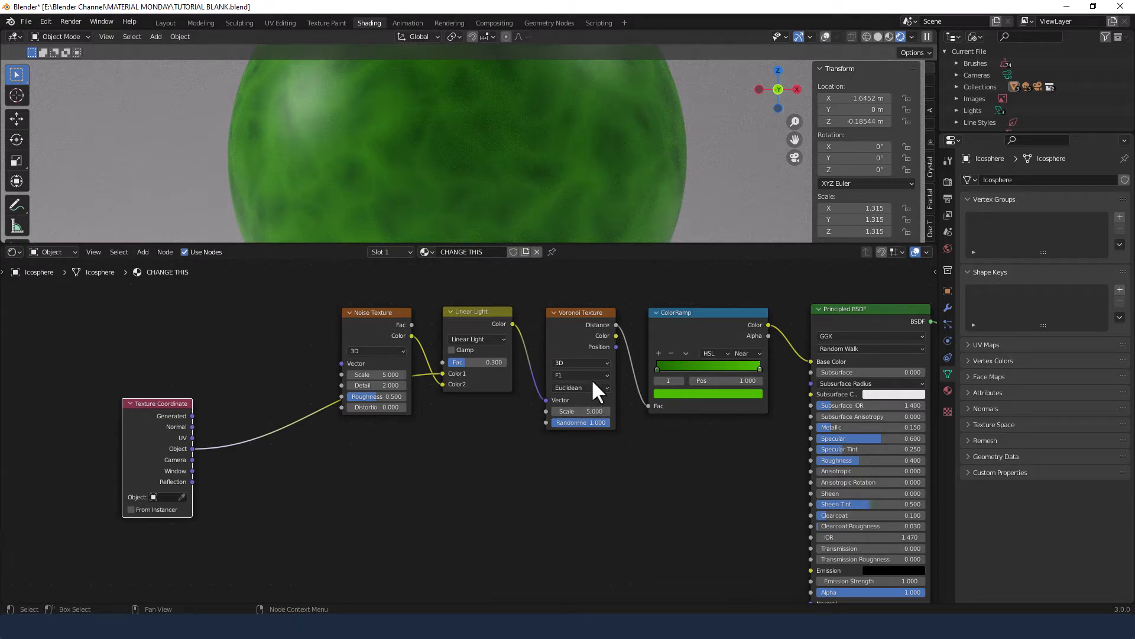
Set the Voronoi Texture's scale to 10
left_click(590, 410)
type("10")
key("Return")
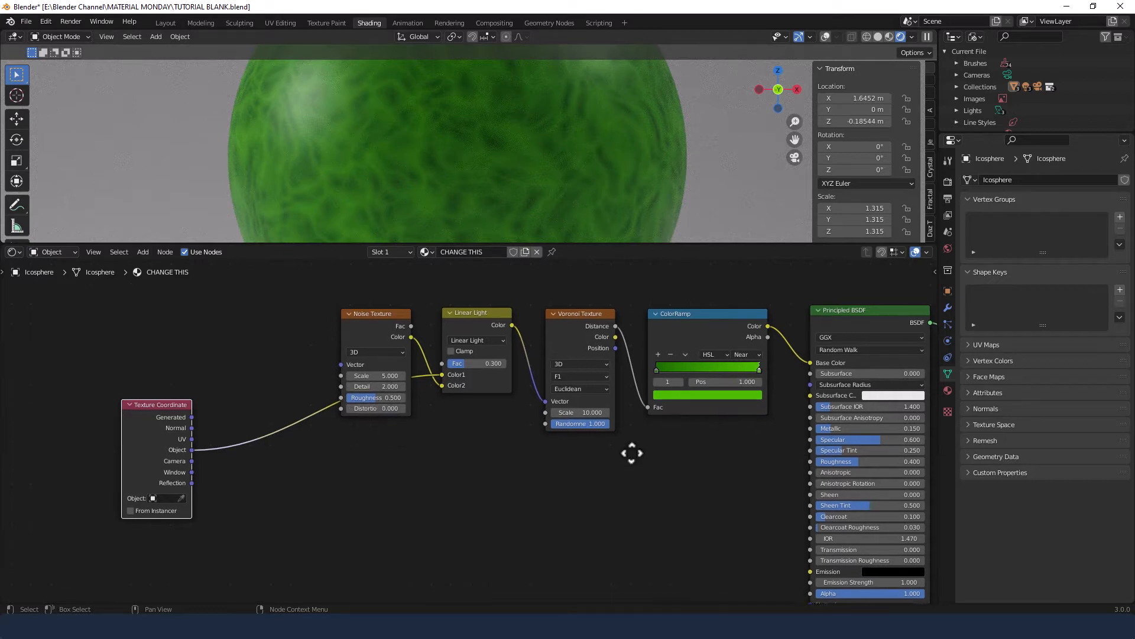
Group the Noise, Linear Light, Voronoi and ColorRamp nodes in a frame labelled COLOUR
middle_click_drag(628, 451, 583, 452)
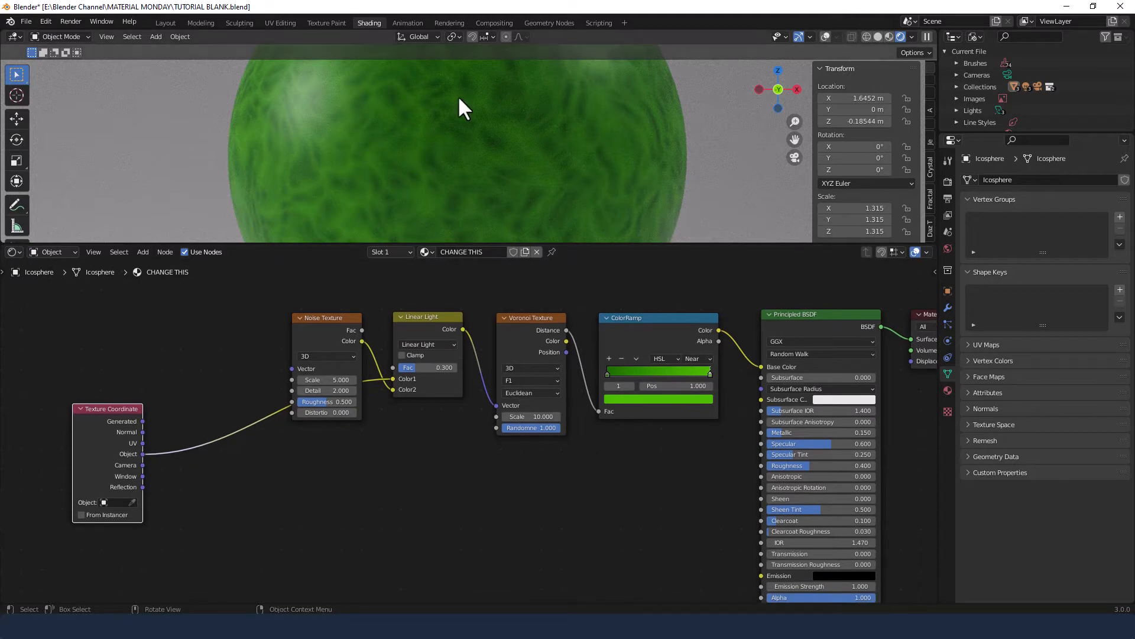
left_click_drag(266, 300, 731, 471)
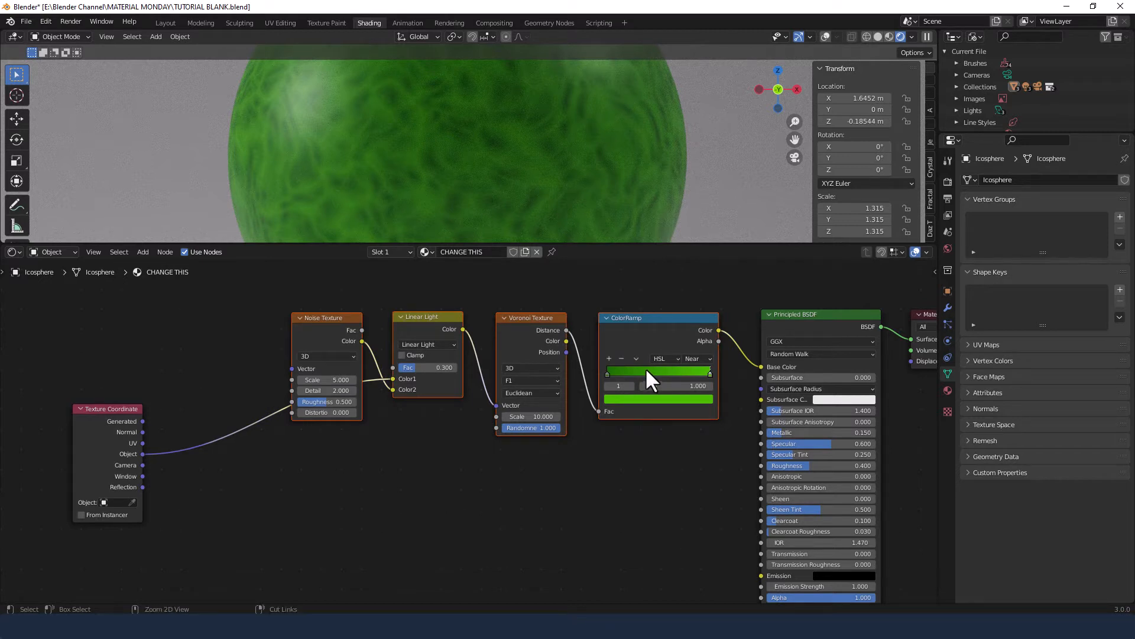
key("ctrl+j")
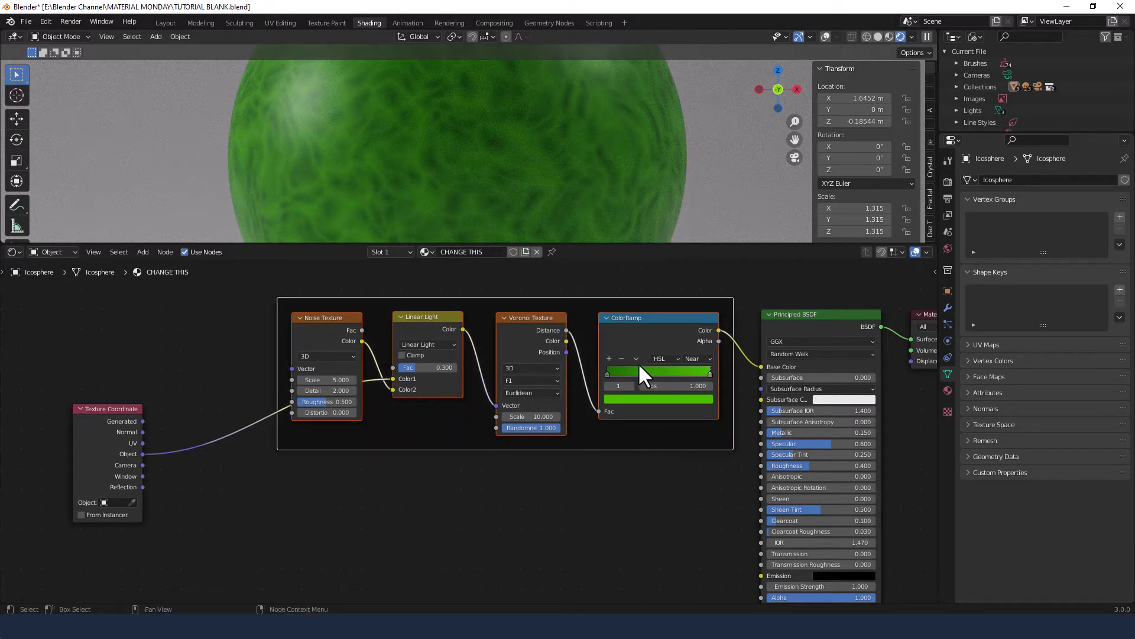
key("n")
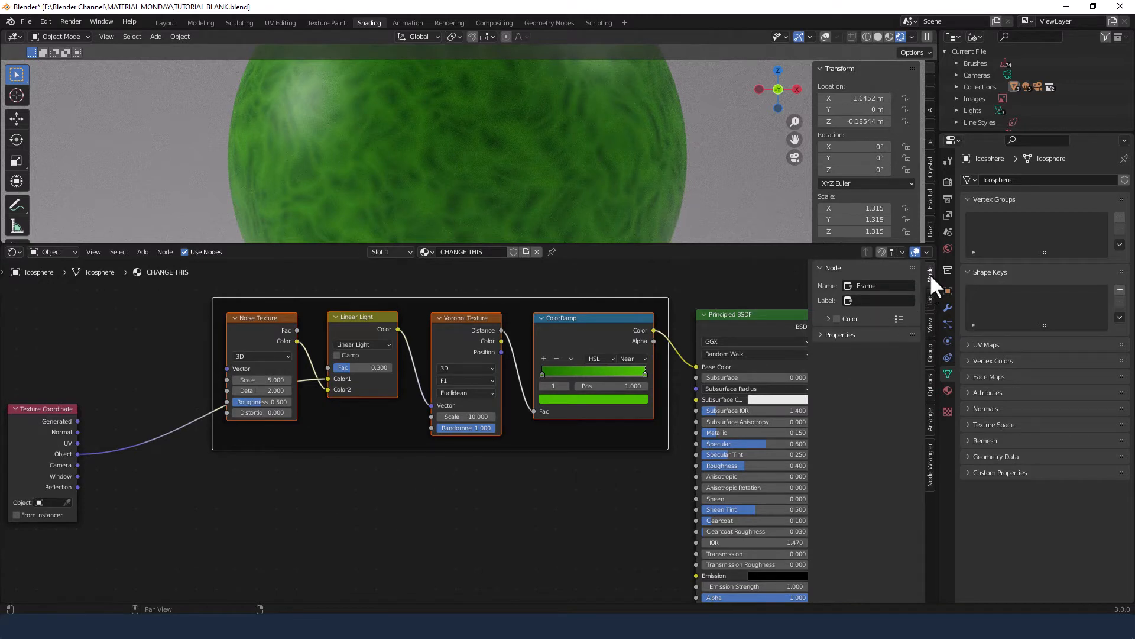
left_click(857, 301)
key("Caps_Lock")
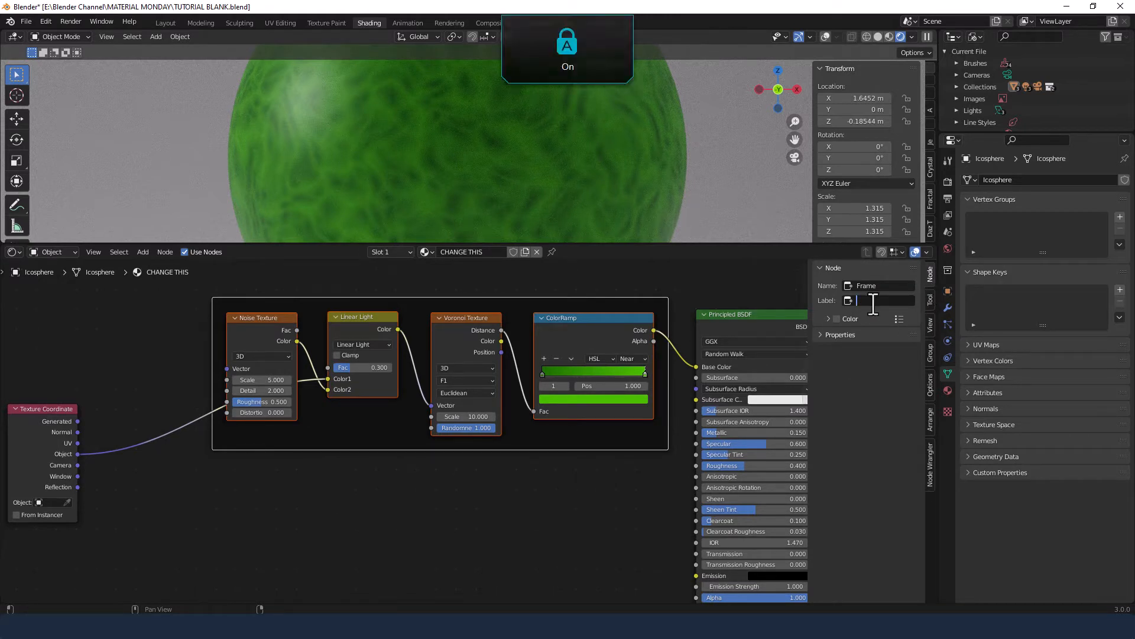
type("COLOUR")
key("Return")
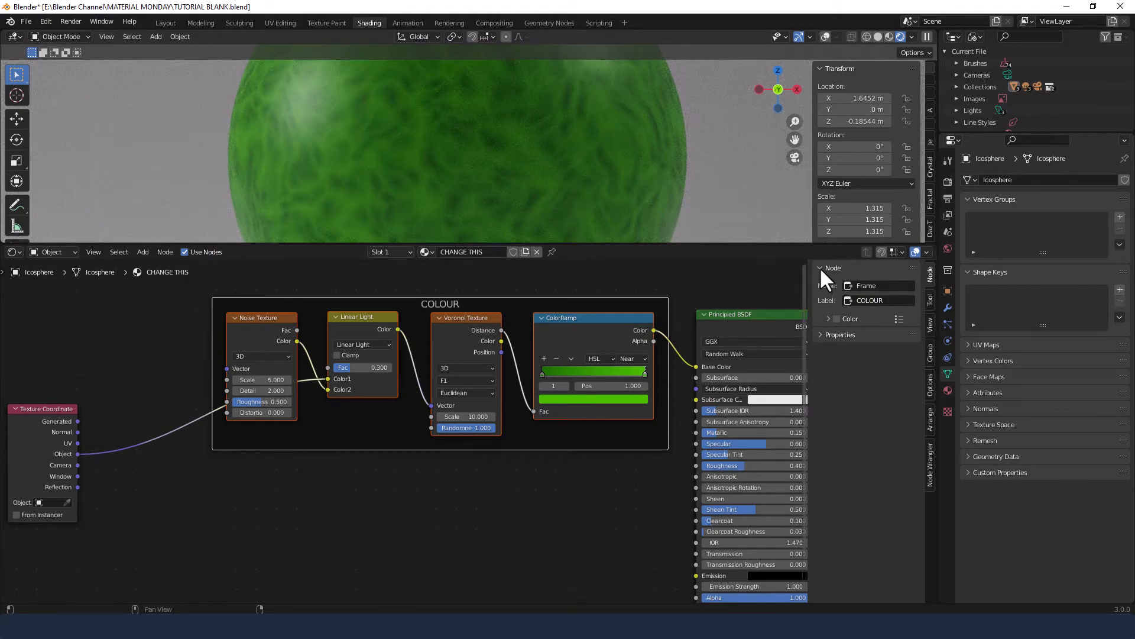
key("n")
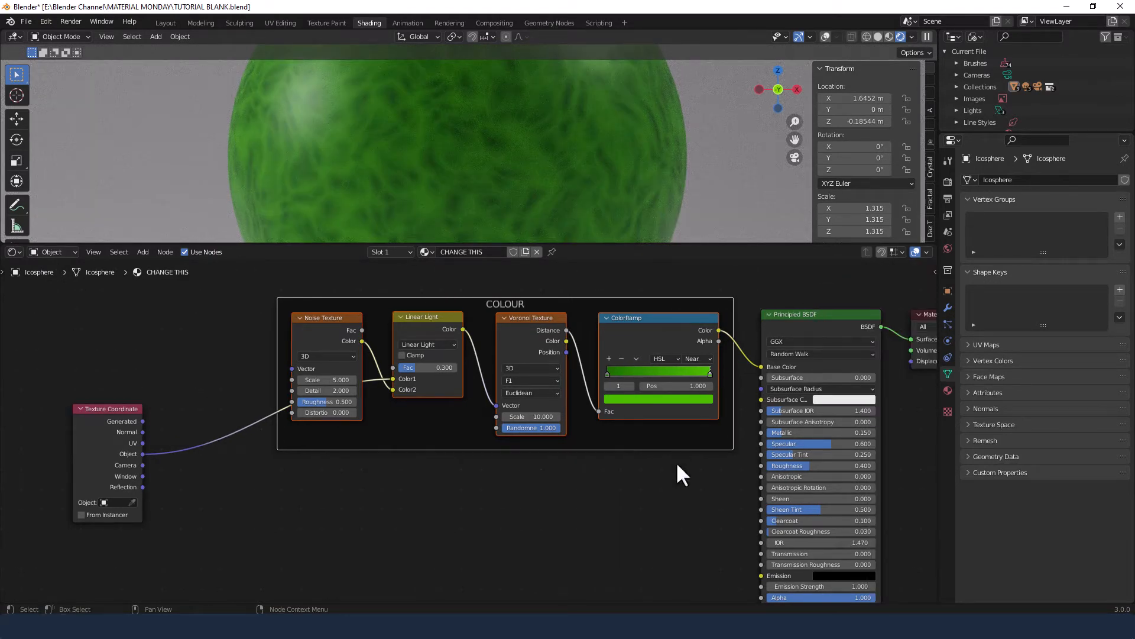
Add a Bump node below the COLOUR frame and connect its Normal output to the Principled BSDF's Normal input
middle_click_drag(690, 475, 647, 353)
left_click(647, 355)
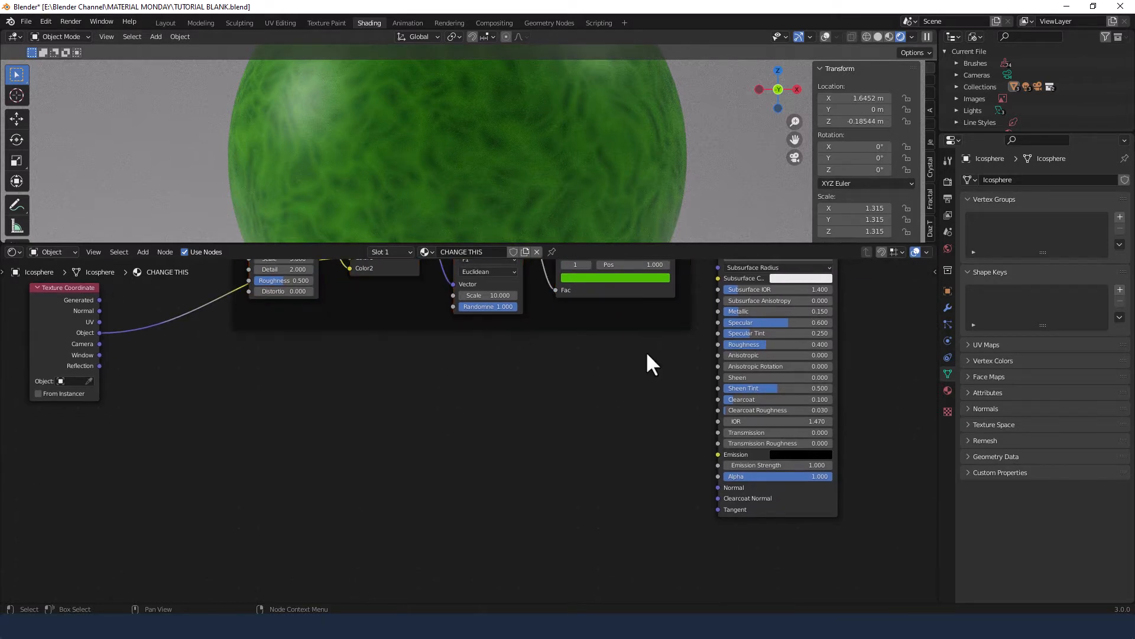
key("shift+a")
left_click(642, 387)
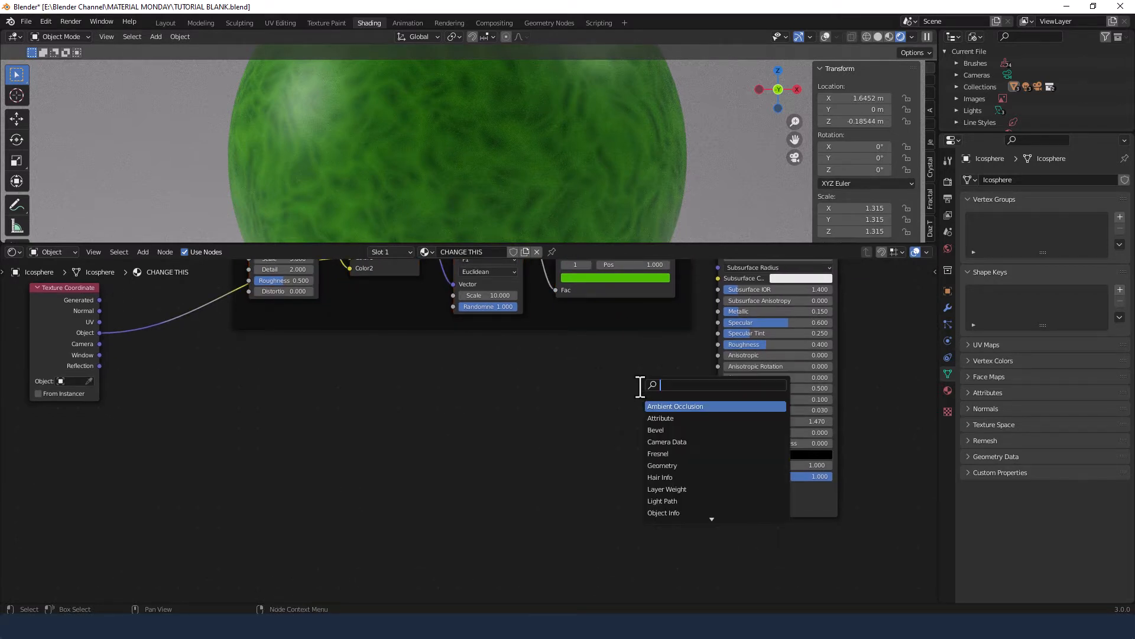
type("Bump")
key("Return")
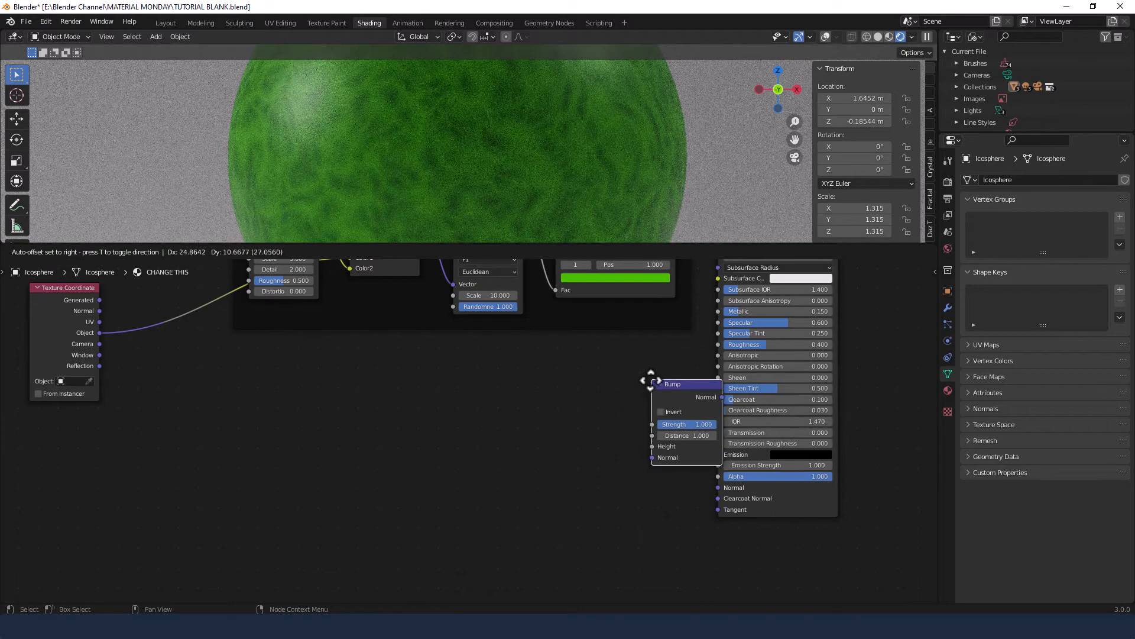
left_click(603, 435)
left_click_drag(674, 450, 717, 487)
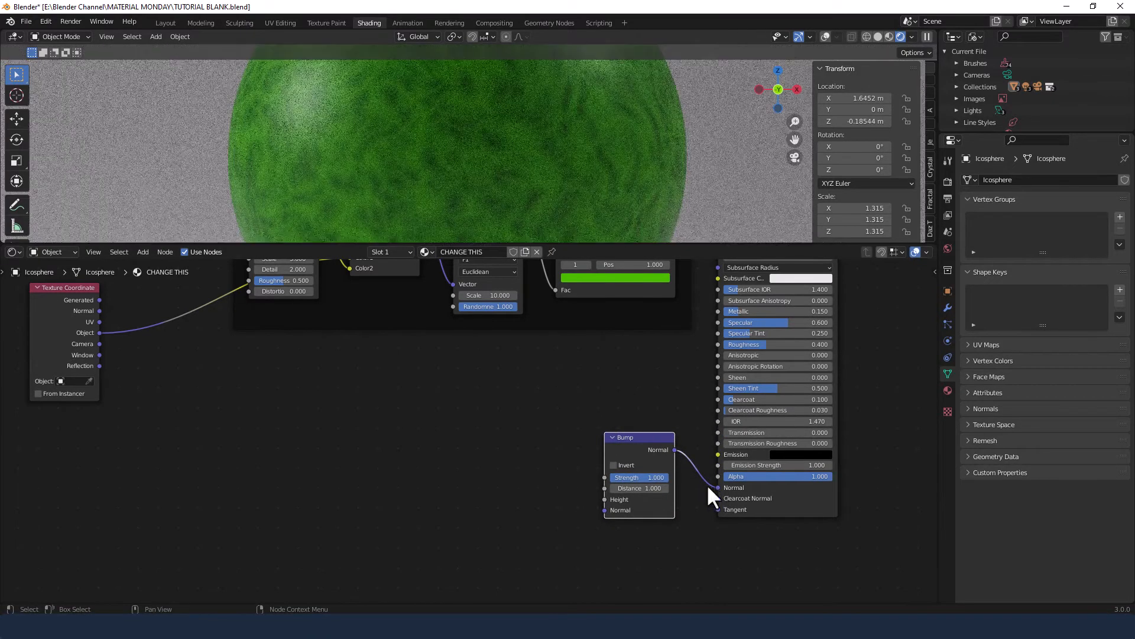
Add a second Bump node just before and slightly below the first one
left_click(480, 456)
key("shift+a")
left_click(480, 459)
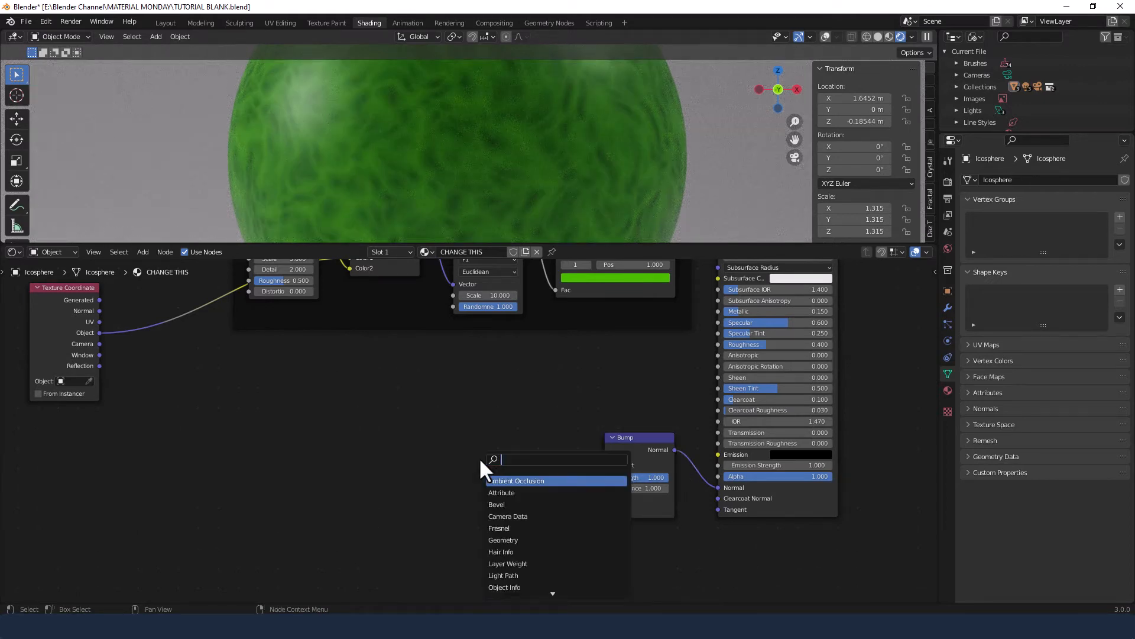
type("BUMP")
key("Return")
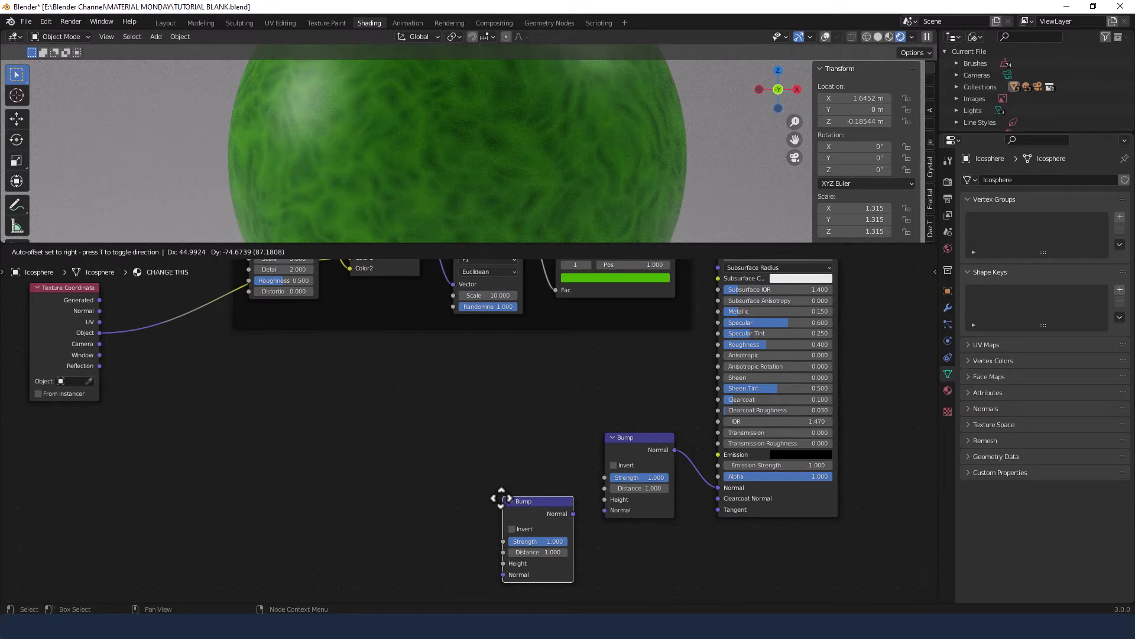
left_click(498, 498)
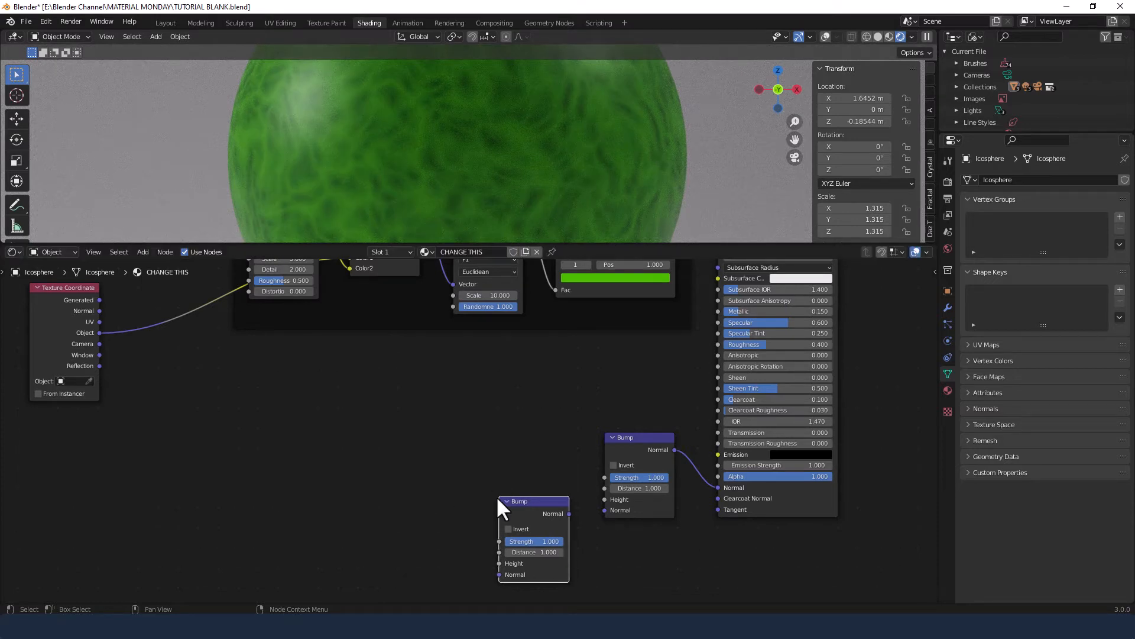
Connect the lower Bump's Normal output to the upper Bump's Normal input, setting strength to 0.25 on the upper and 0.35 on the lower
left_click_drag(569, 513, 601, 509)
left_click(631, 478)
type(".25")
key("Return")
left_click(547, 539)
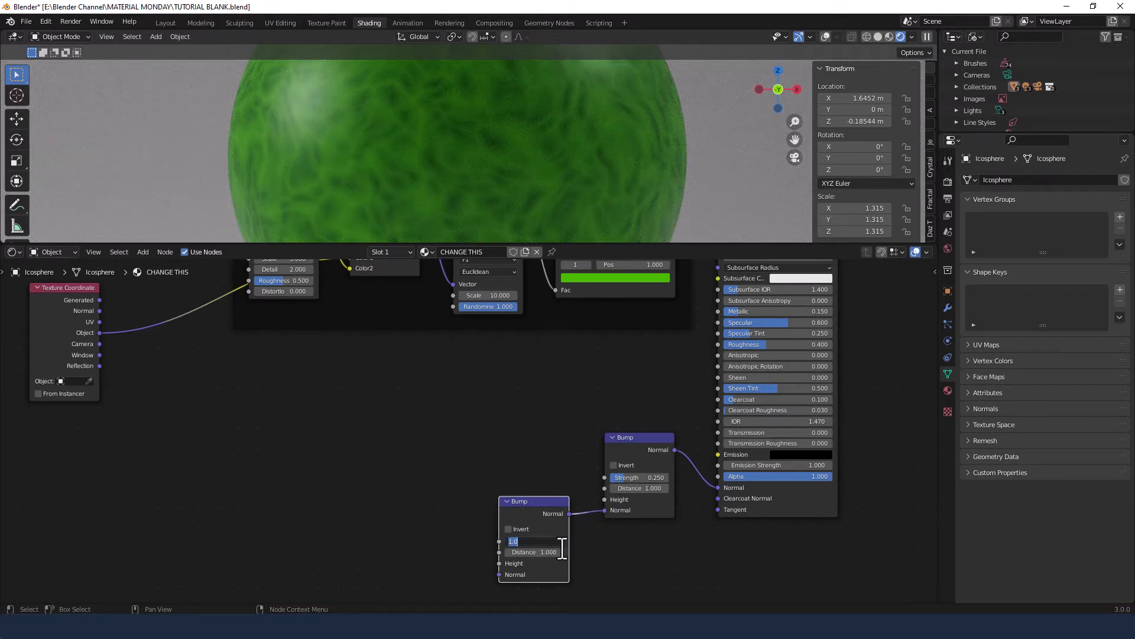
type(".25")
key("Return")
Add a ColorRamp before the lower Bump node and connect its Color output to that Bump's Height input
left_click(488, 440)
key("shift+a")
left_click(380, 450)
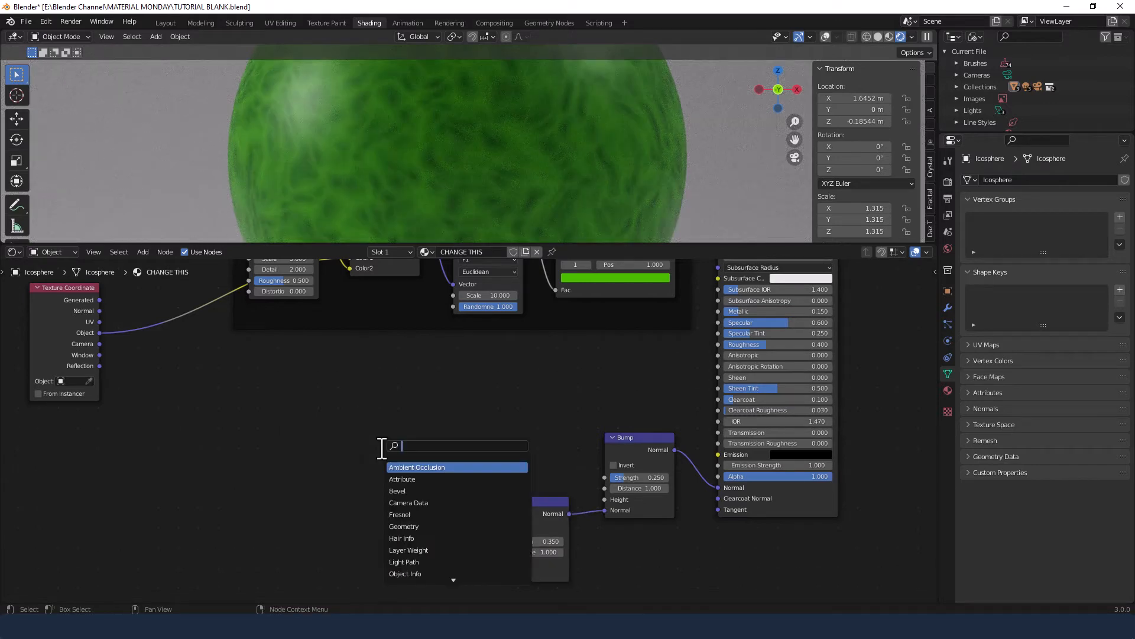
type("COLO")
key("Return")
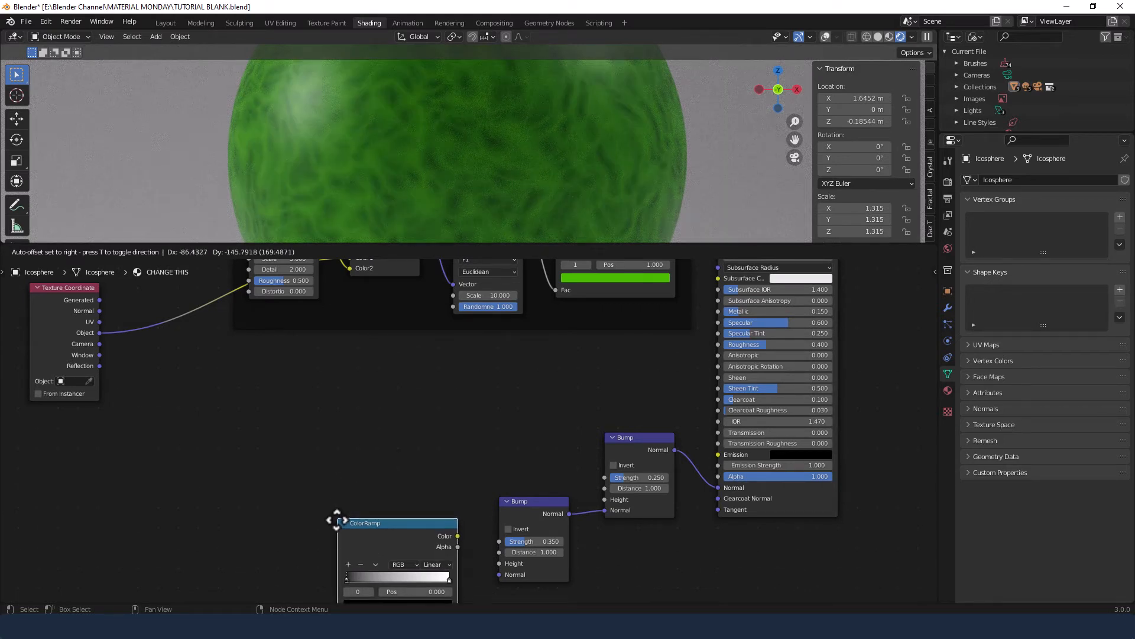
left_click(341, 527)
middle_click_drag(373, 497, 374, 435)
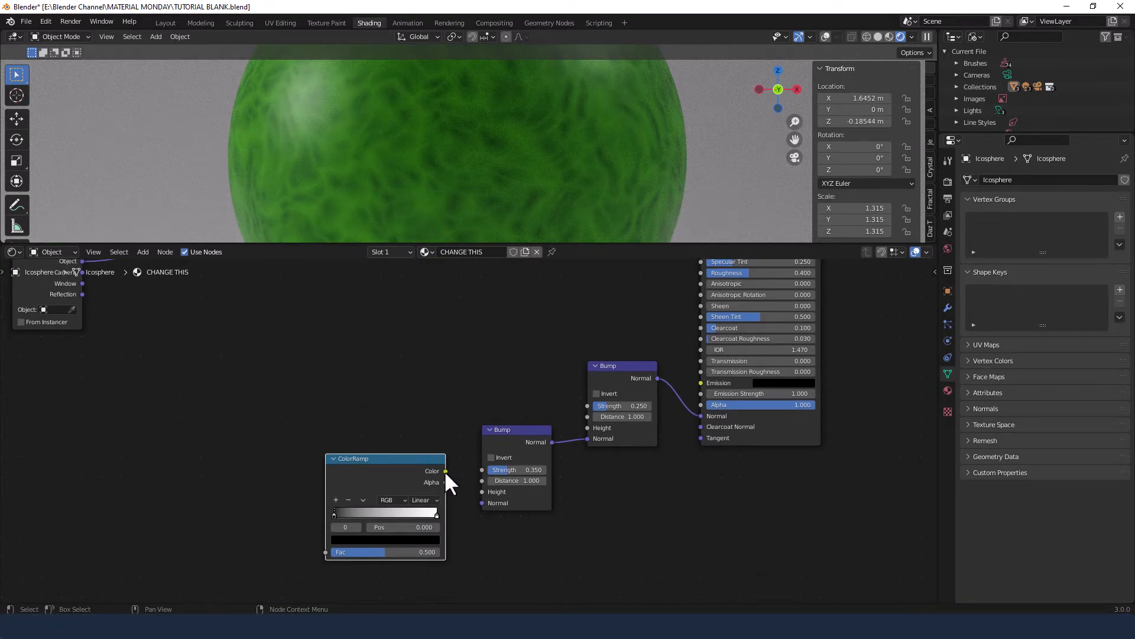
left_click_drag(445, 471, 481, 492)
Set the new ColorRamp's black stop position to 0.5
left_click(402, 527)
type(".5")
key("Return")
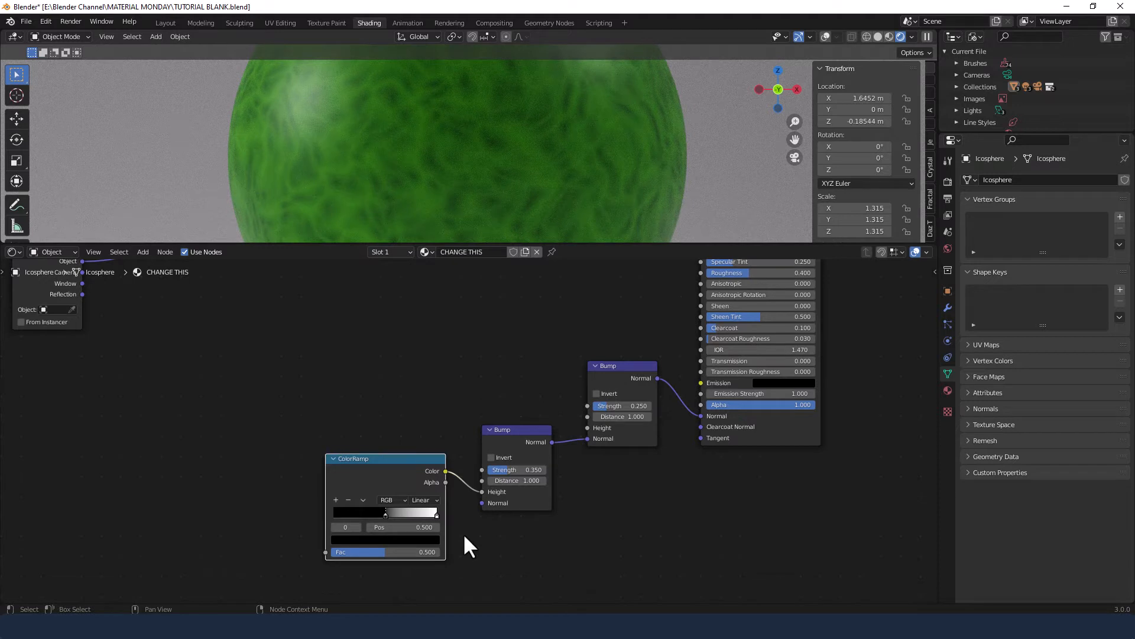
Add a Noise Texture before the bump ColorRamp and connect its Fac output to the ramp's Fac input
middle_click_drag(463, 533, 589, 539)
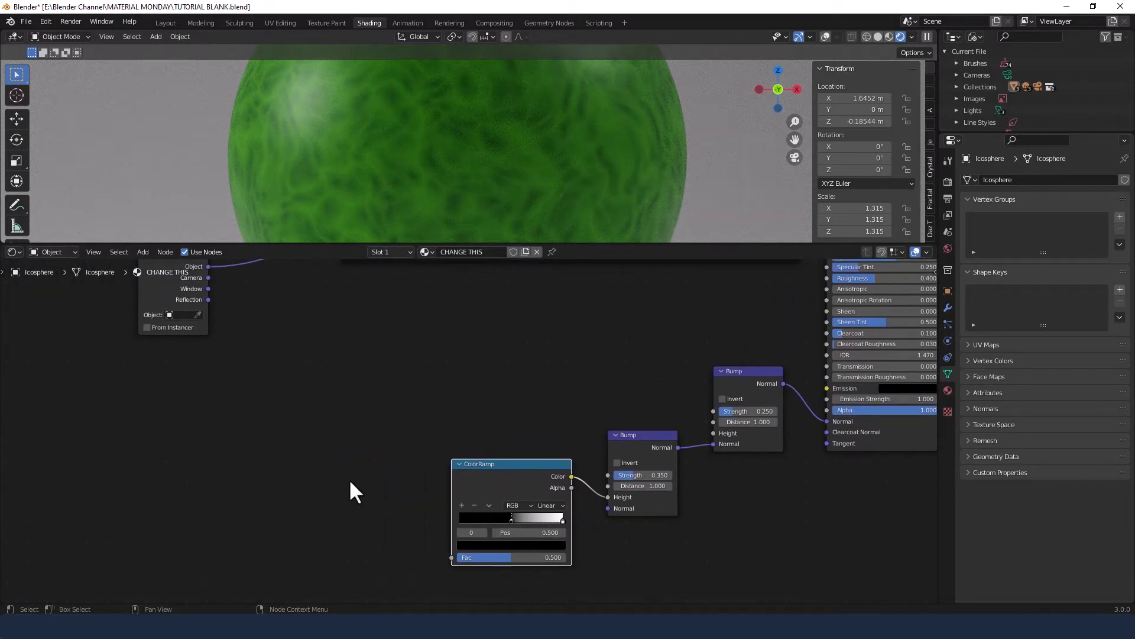
key("shift+a")
left_click(325, 465)
type("N")
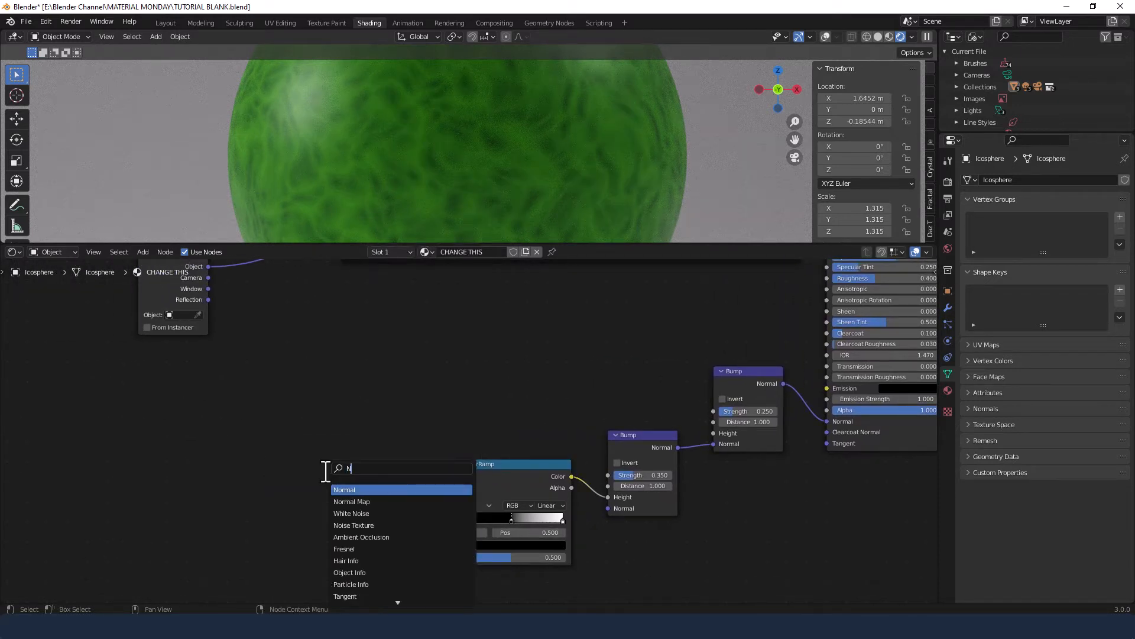
type("OIS")
key("Down")
key("Return")
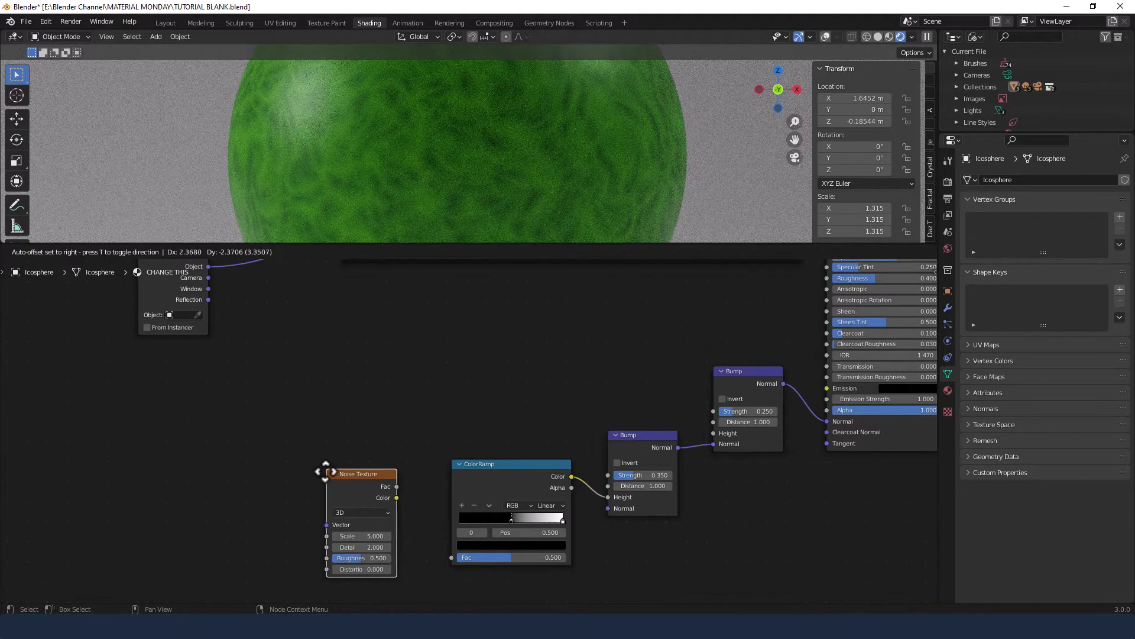
left_click(342, 461)
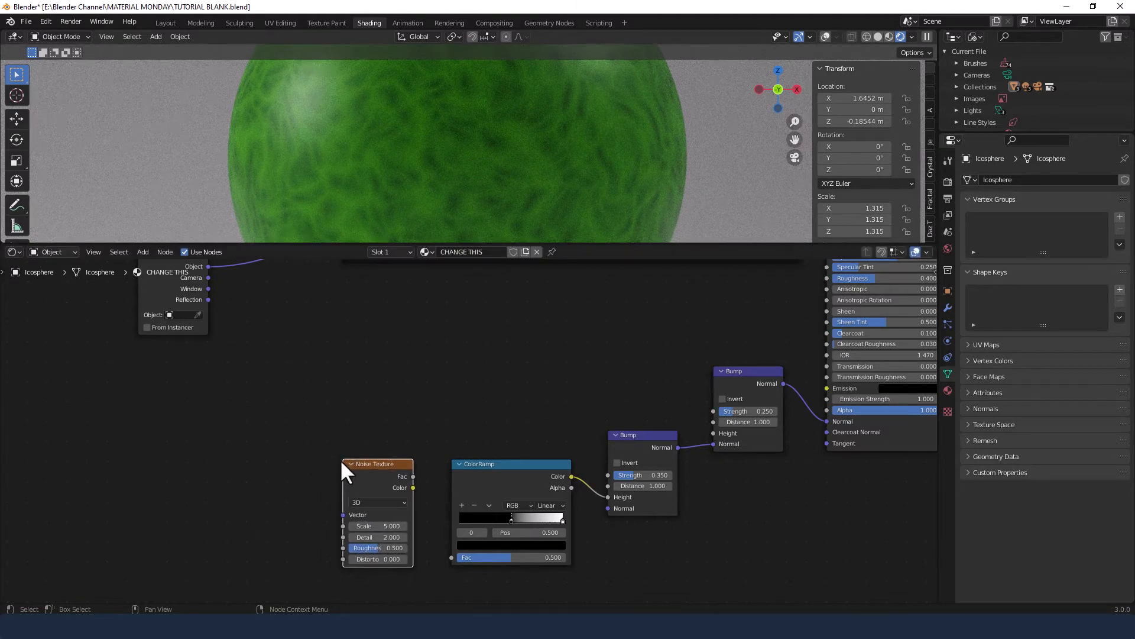
left_click_drag(412, 476, 451, 559)
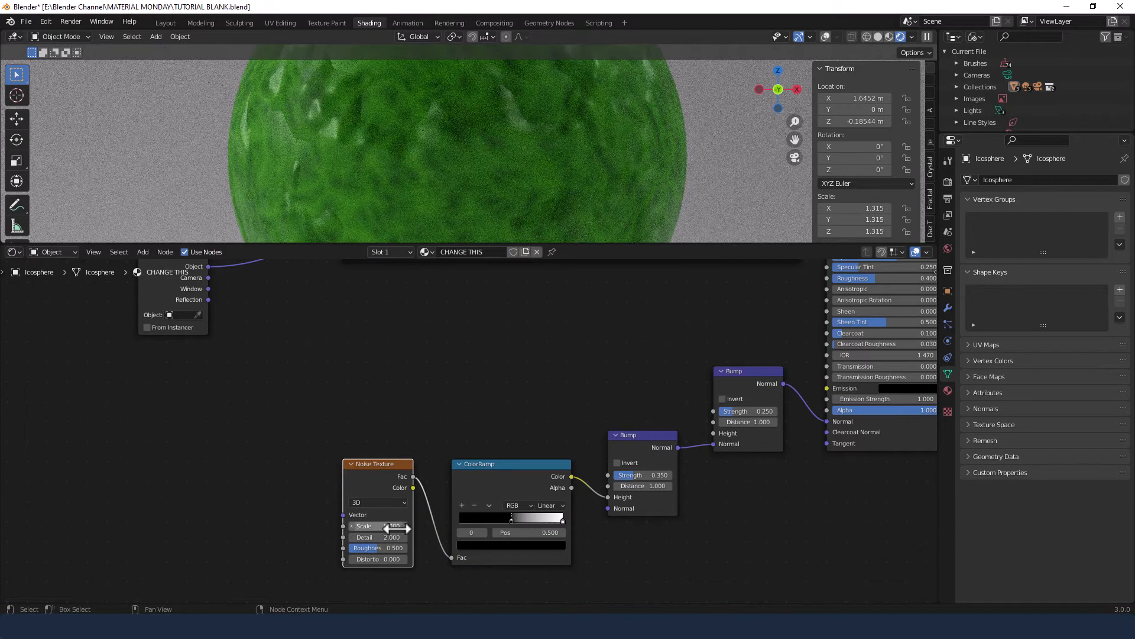
Set the new Noise Texture's scale to 20 and detail to 15
left_click(381, 525)
type("20")
key("Tab")
type("15")
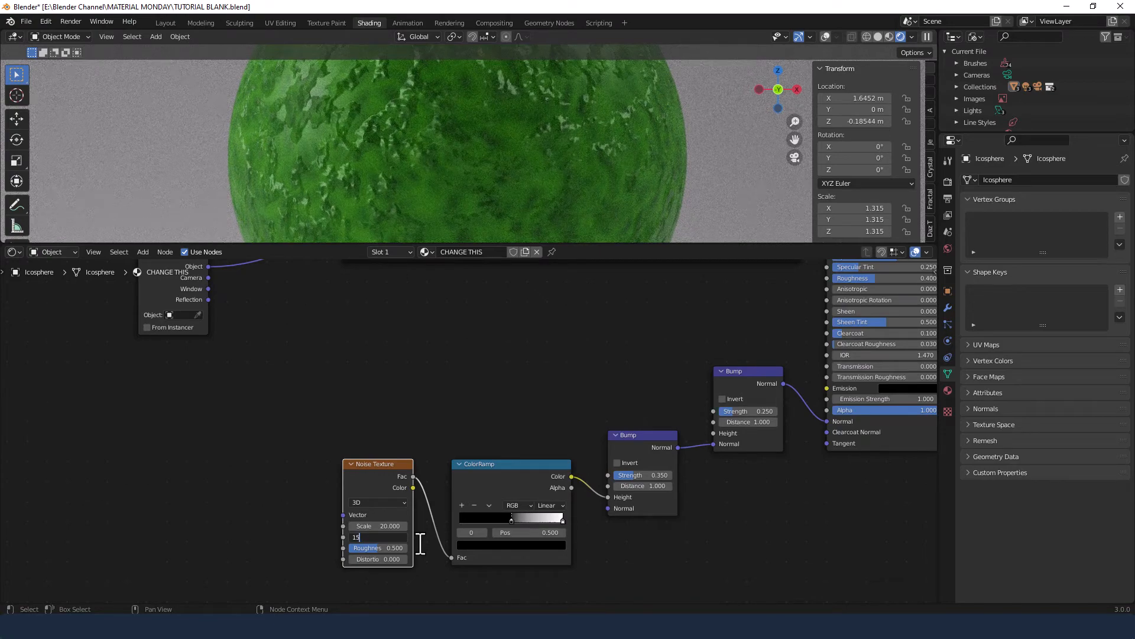
key("Tab")
key("Tab")
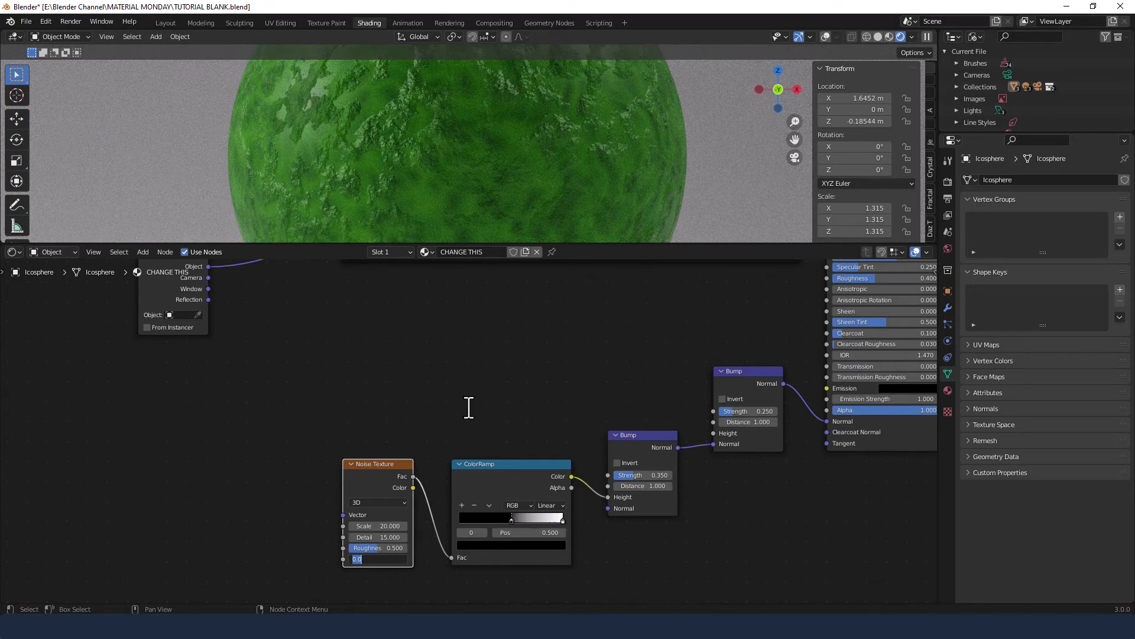
key("Return")
Add a Mapping node before the bump Noise Texture and connect its Vector output to the texture's Vector input
left_click(275, 412)
key("shift+a")
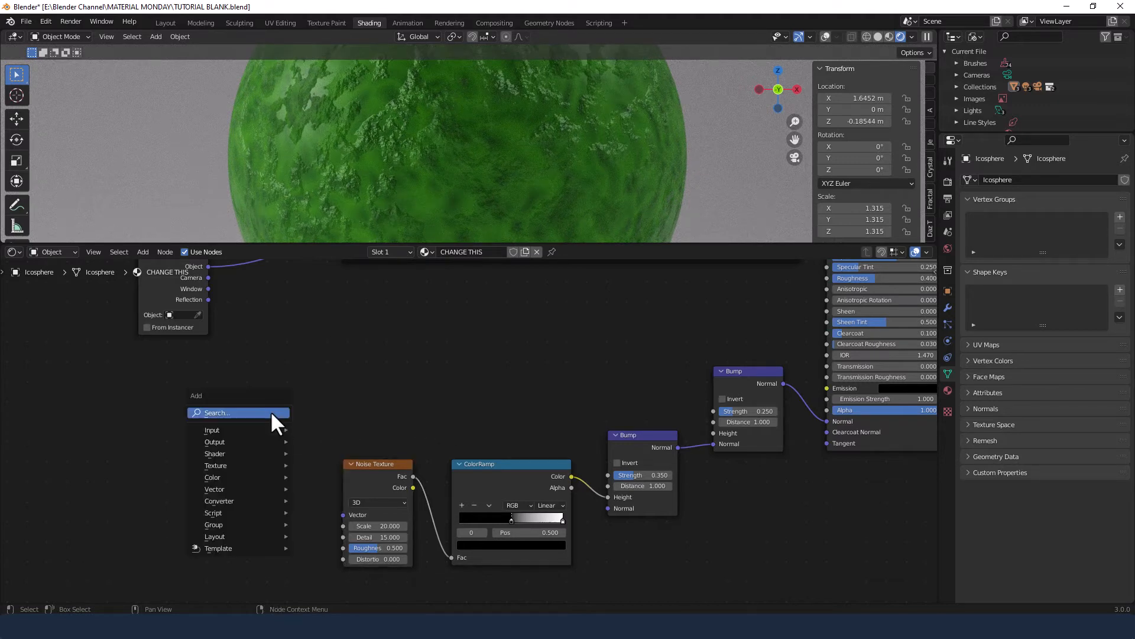
left_click(271, 412)
type("MAP")
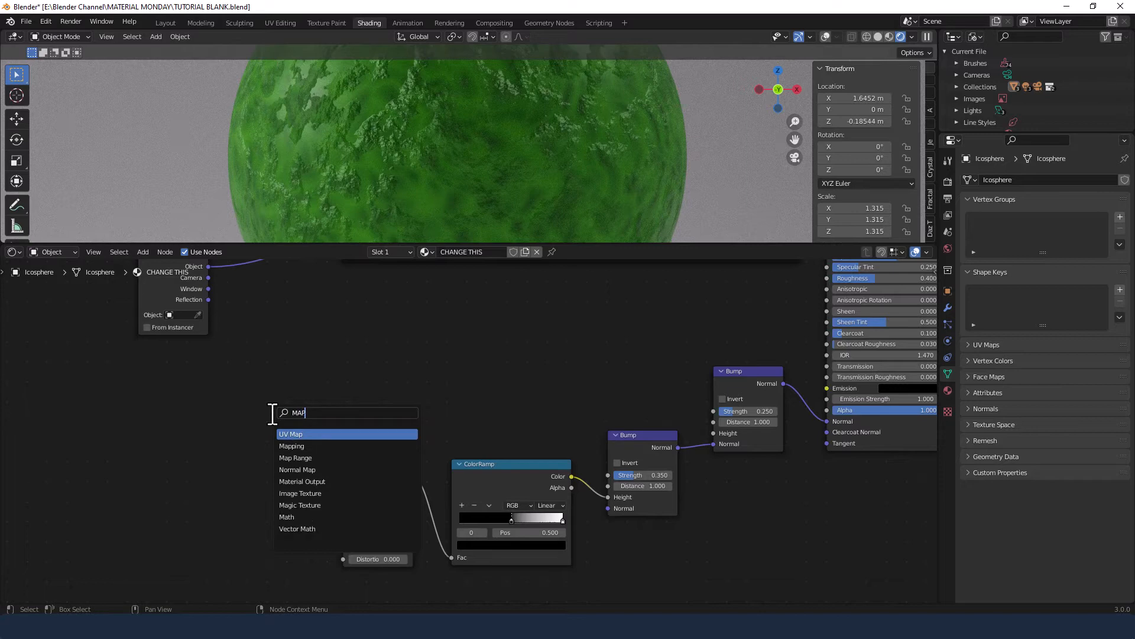
key("Down")
key("Return")
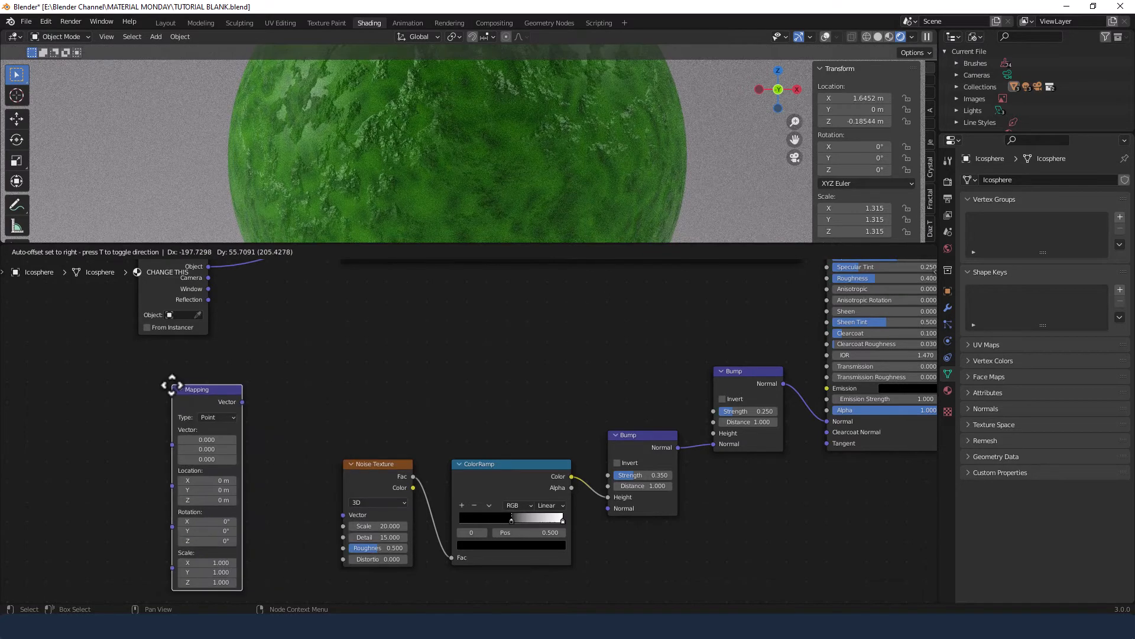
left_click(171, 383)
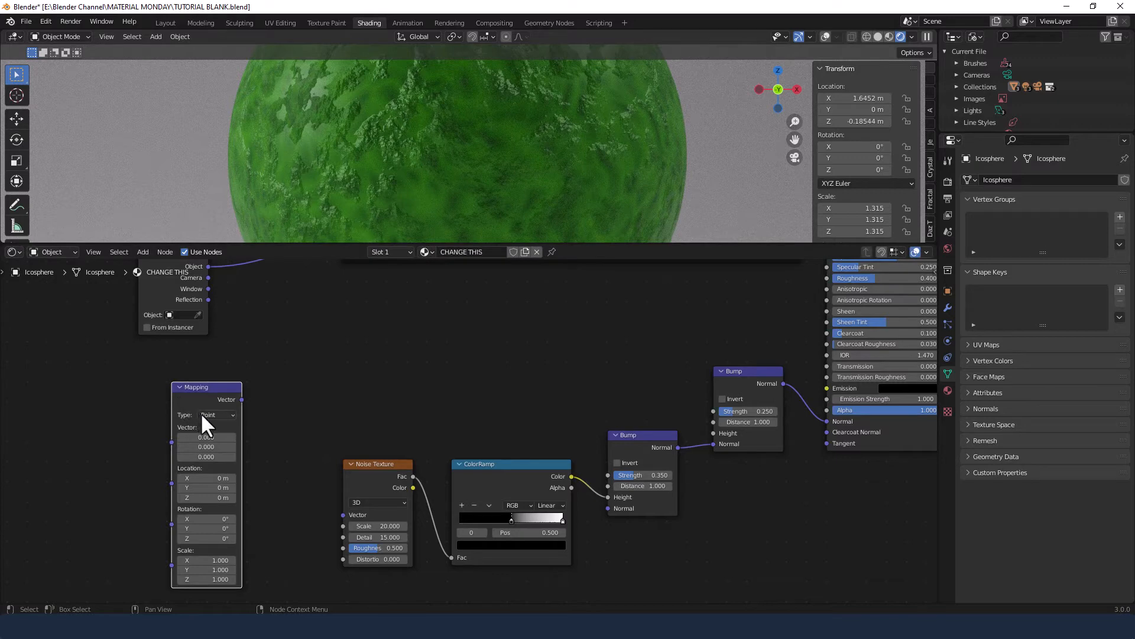
left_click_drag(241, 399, 339, 515)
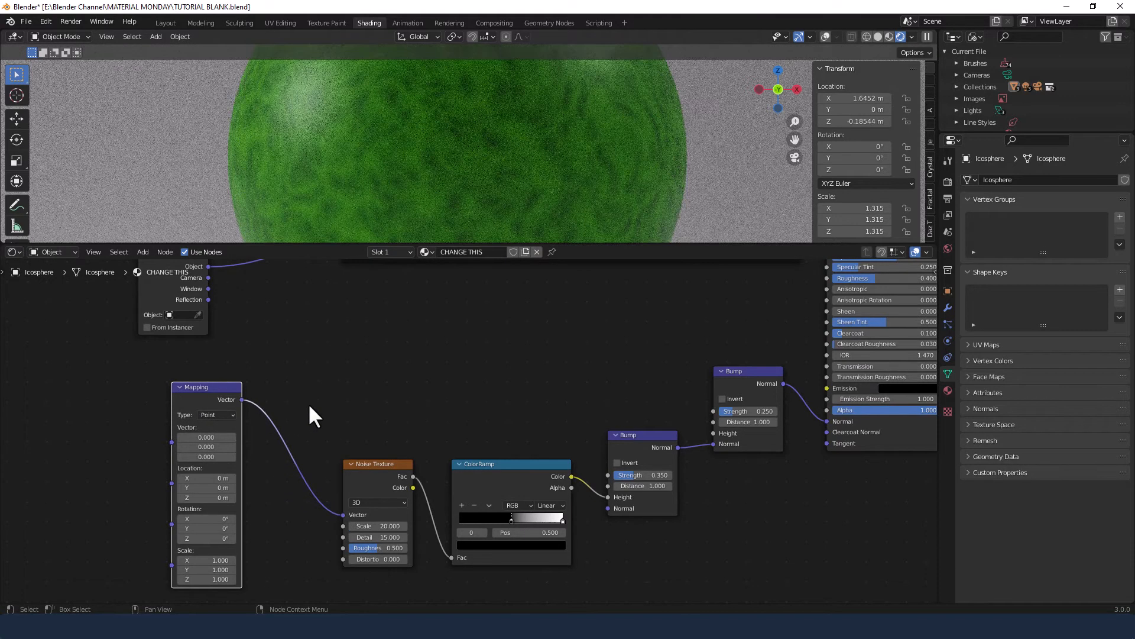
Connect the Texture Coordinate's Object output to the Mapping node's Vector input, spacing both nodes farther from the textures
scroll(307, 403, "down", 2)
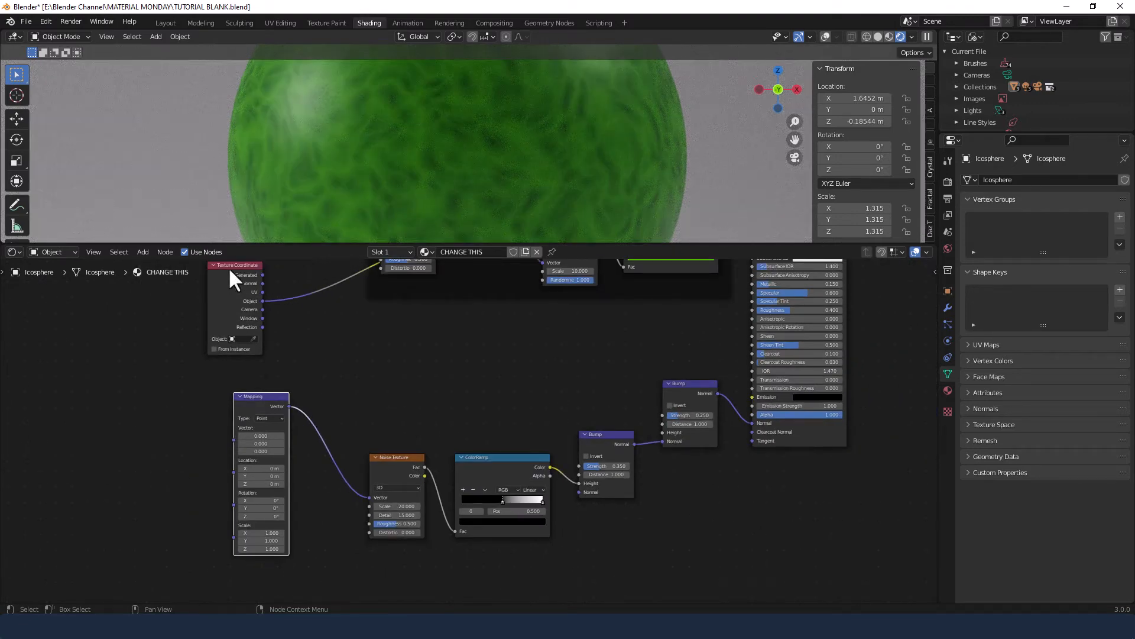
left_click_drag(229, 267, 137, 270)
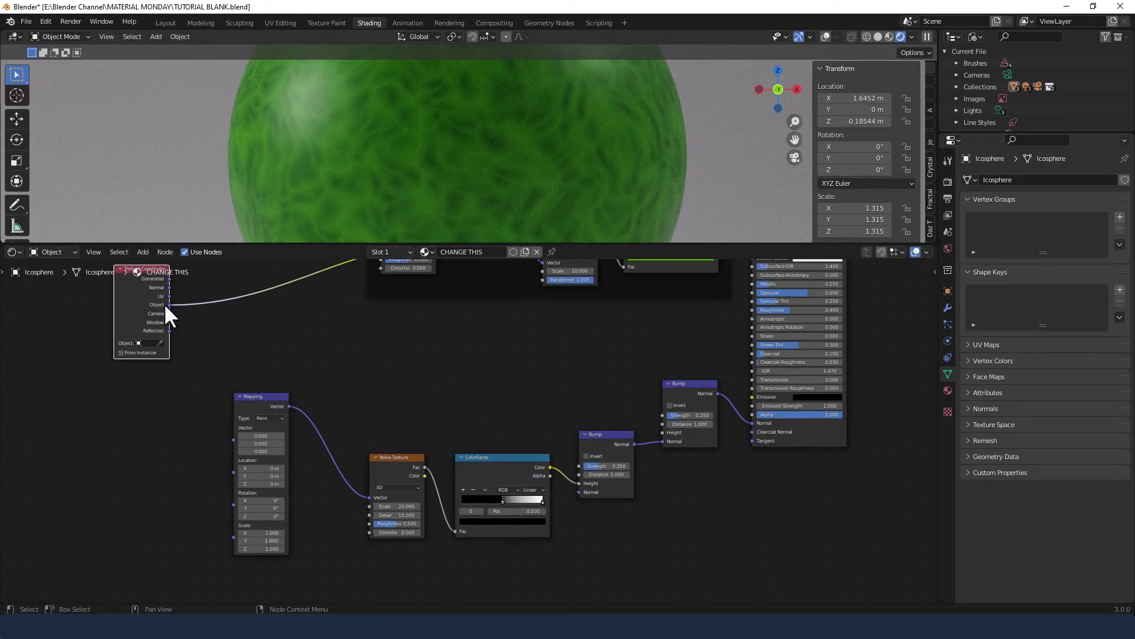
left_click_drag(170, 304, 229, 440)
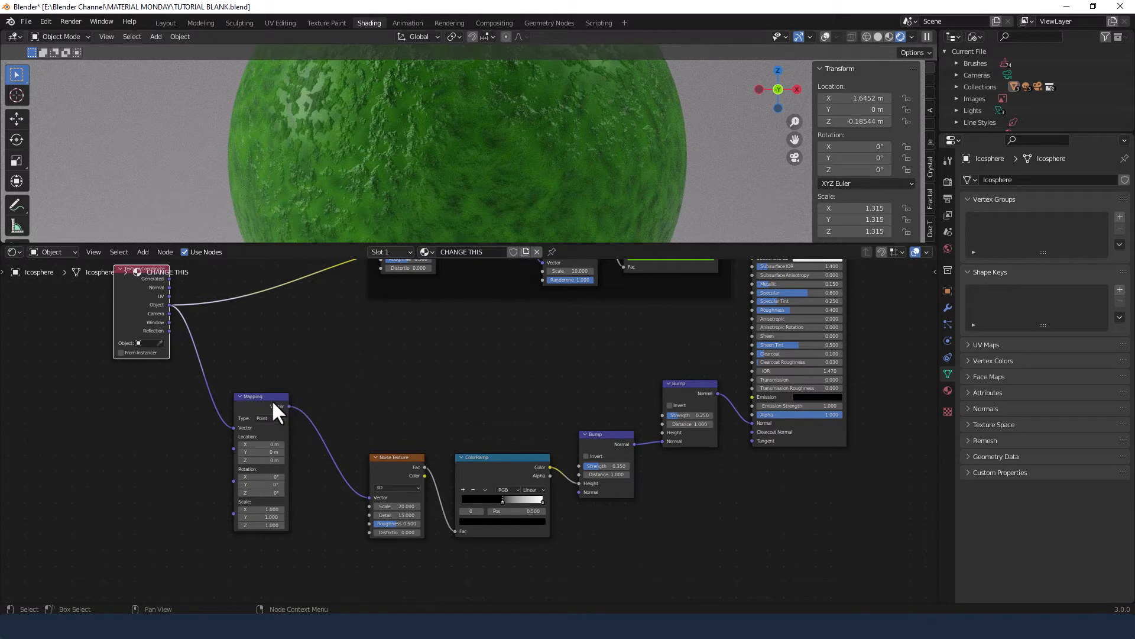
left_click_drag(272, 396, 229, 407)
Add another Noise Texture between the COLOUR frame and the lower noise branch, just past the Mapping node
key("shift+a")
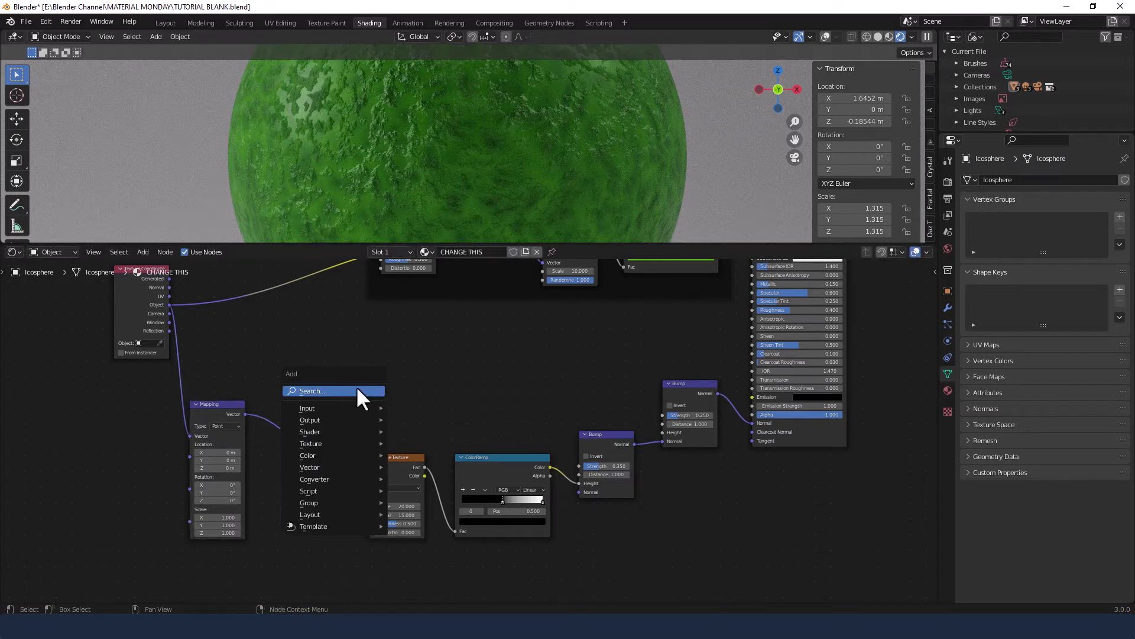
left_click(357, 390)
type("noise")
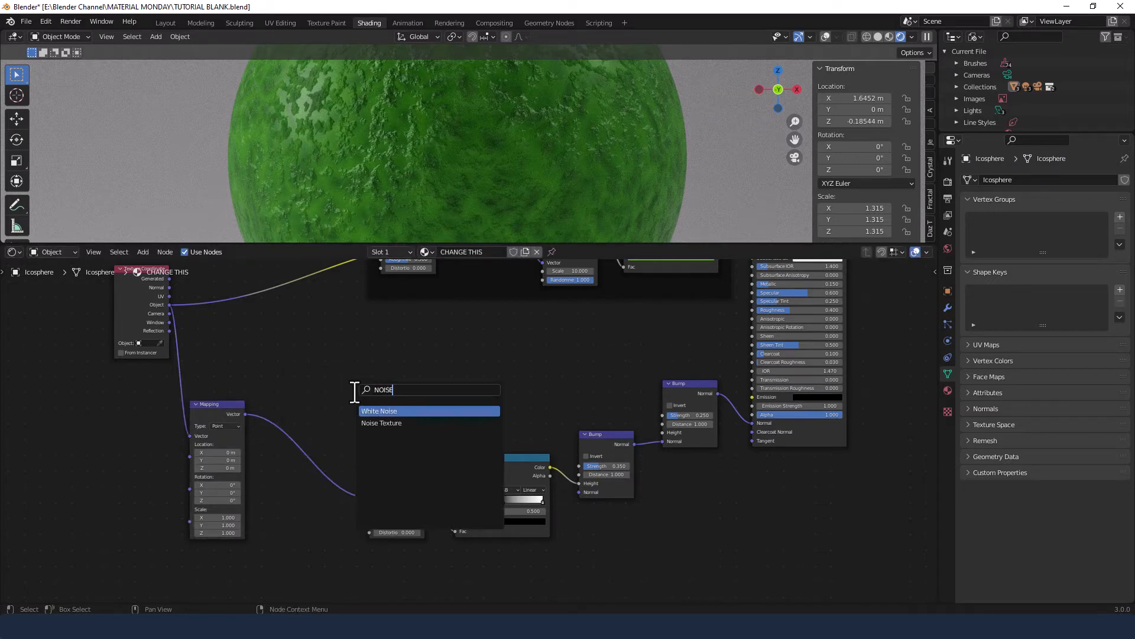
key("Down")
key("Return")
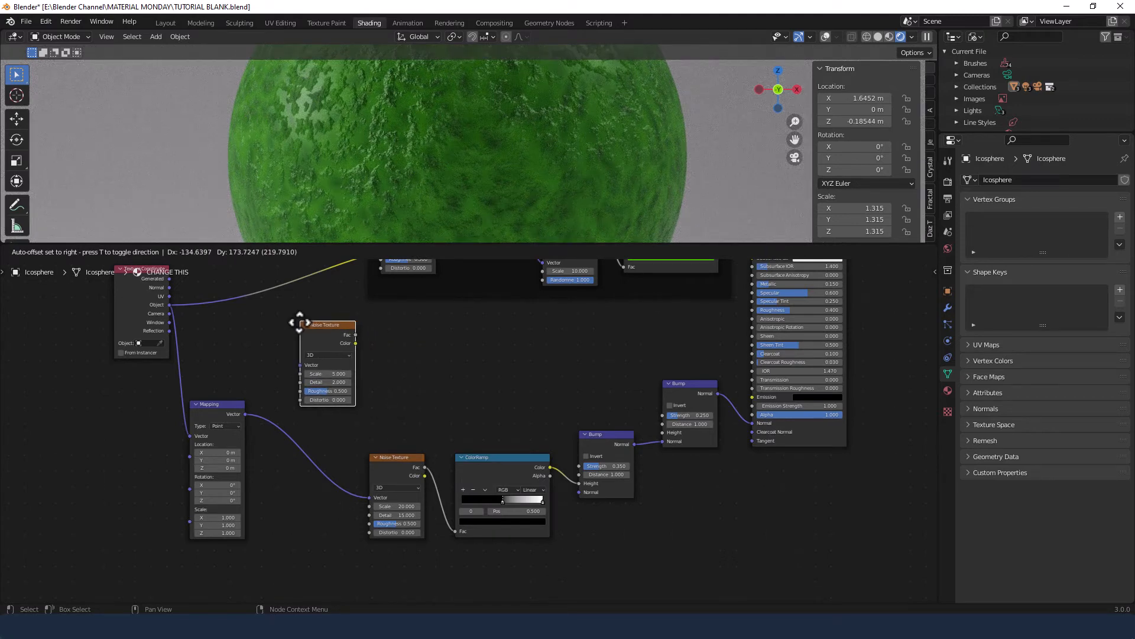
left_click(300, 322)
scroll(300, 334, "up", 2)
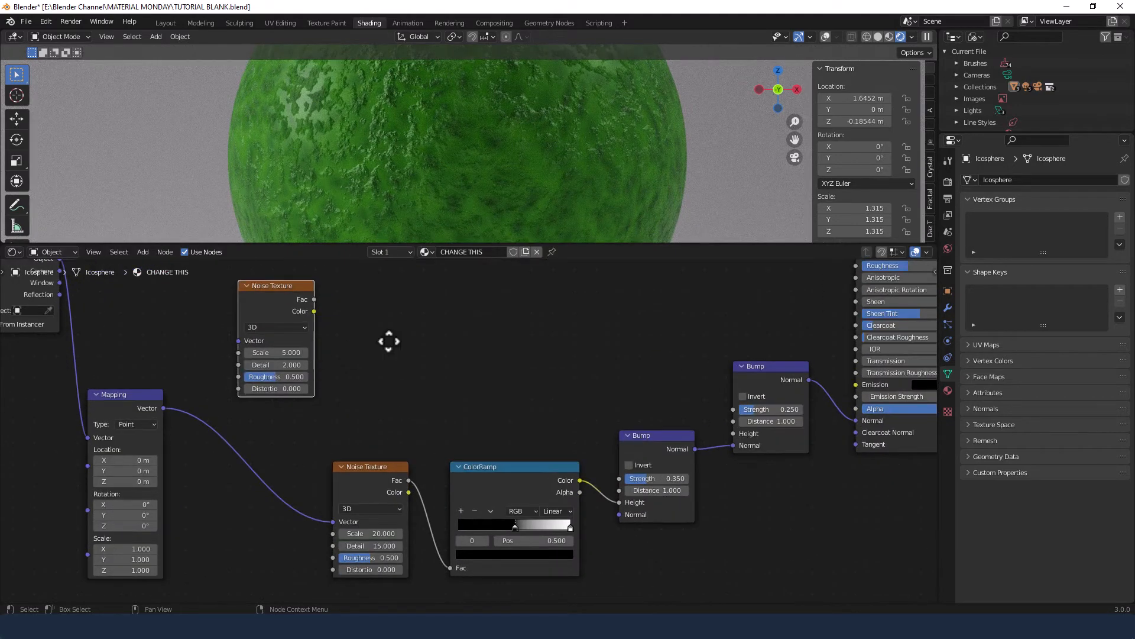
middle_click_drag(389, 341, 344, 393)
left_click_drag(305, 362, 308, 378)
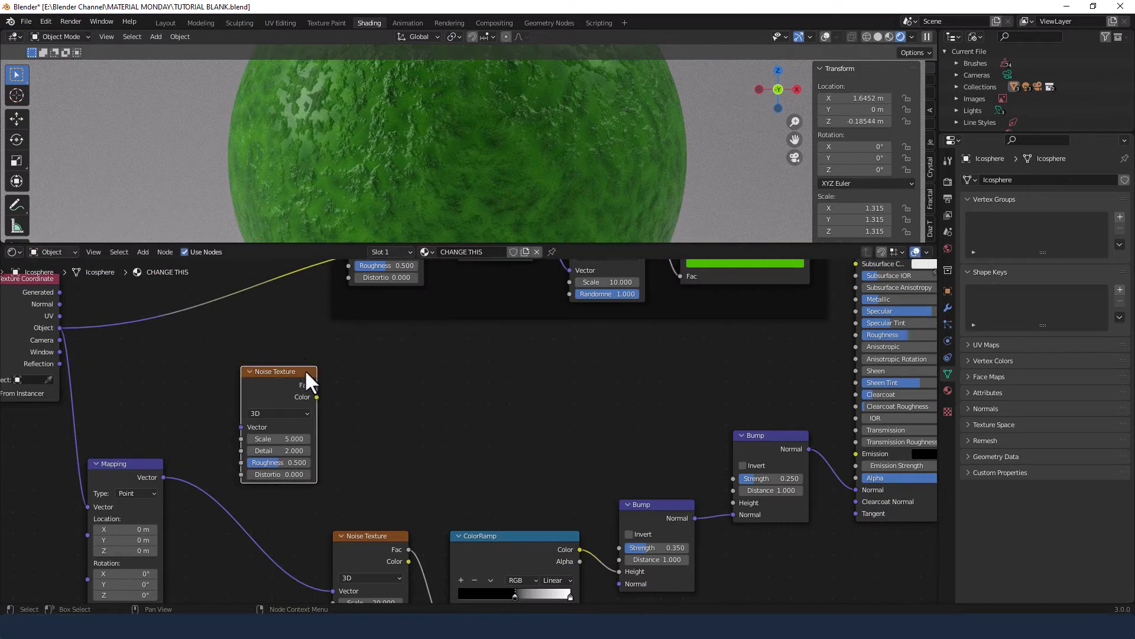
Add a second bump ColorRamp directly after the upper Noise Texture below the COLOUR frame
key("shift+a")
left_click(447, 416)
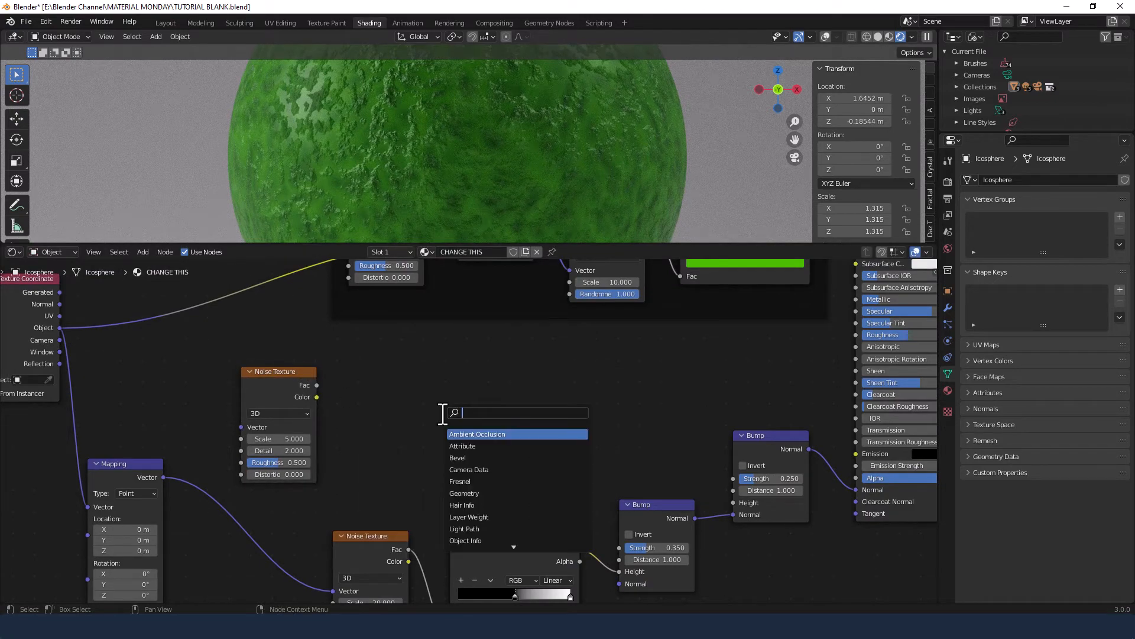
type("COLO")
key("Return")
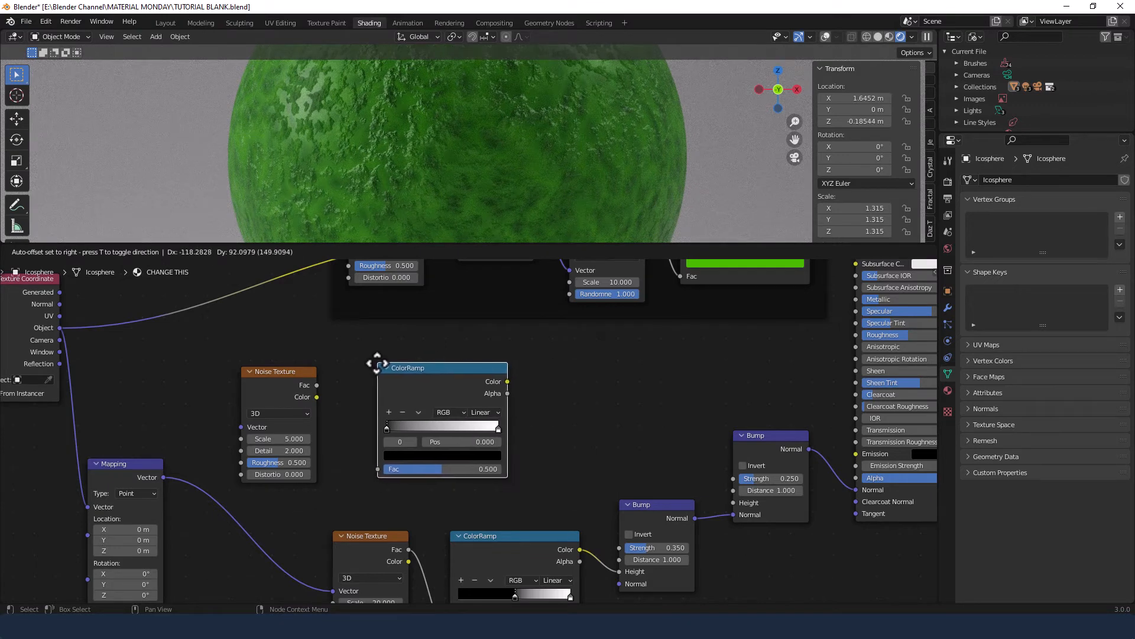
left_click(370, 363)
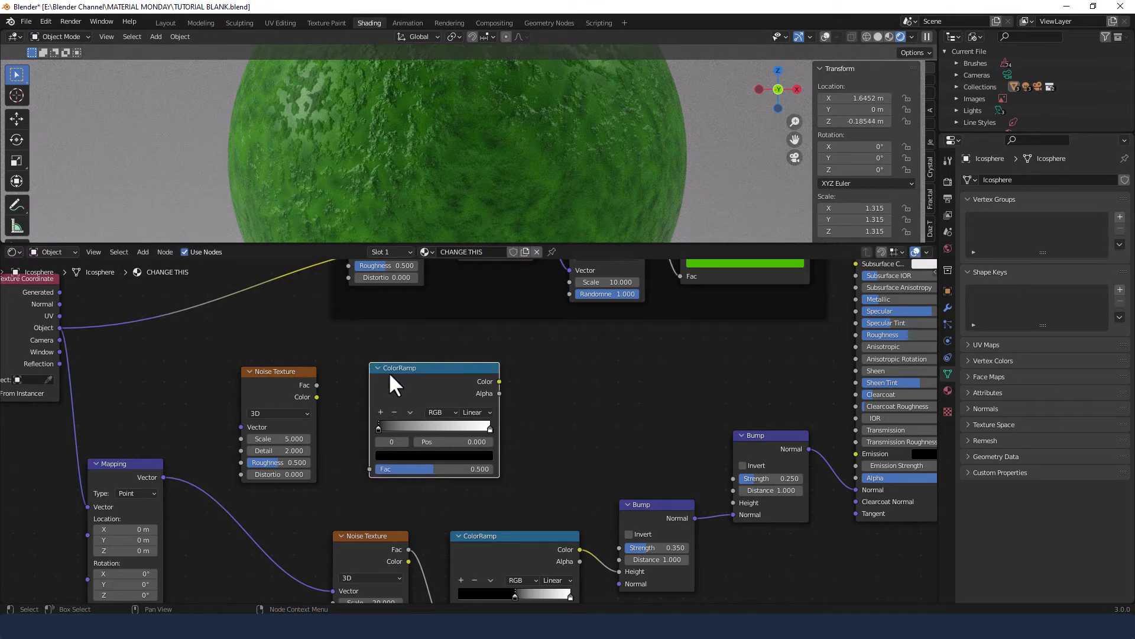
Add a MixRGB node between the upper ColorRamp and the upper Bump node
key("shift+a")
type("MI")
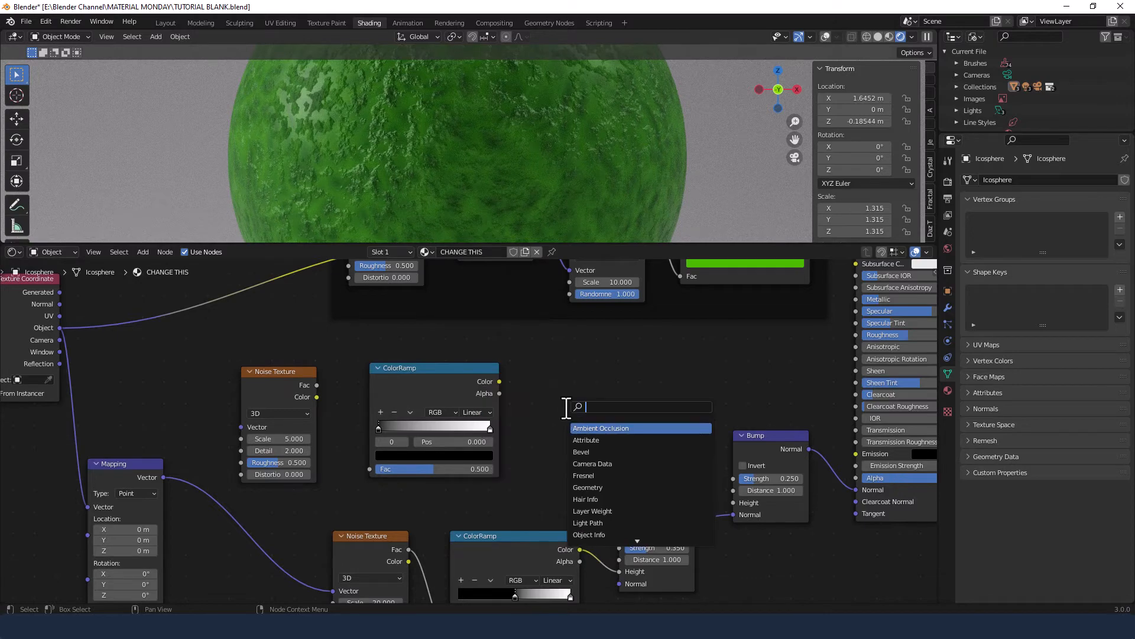
type("X")
key("Return")
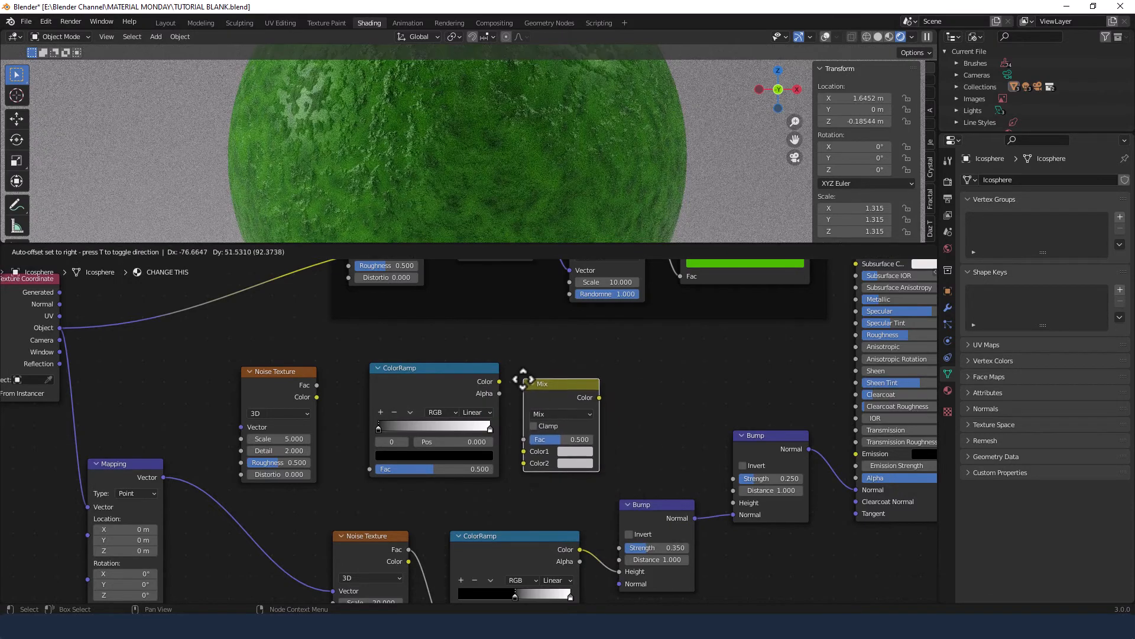
left_click(543, 377)
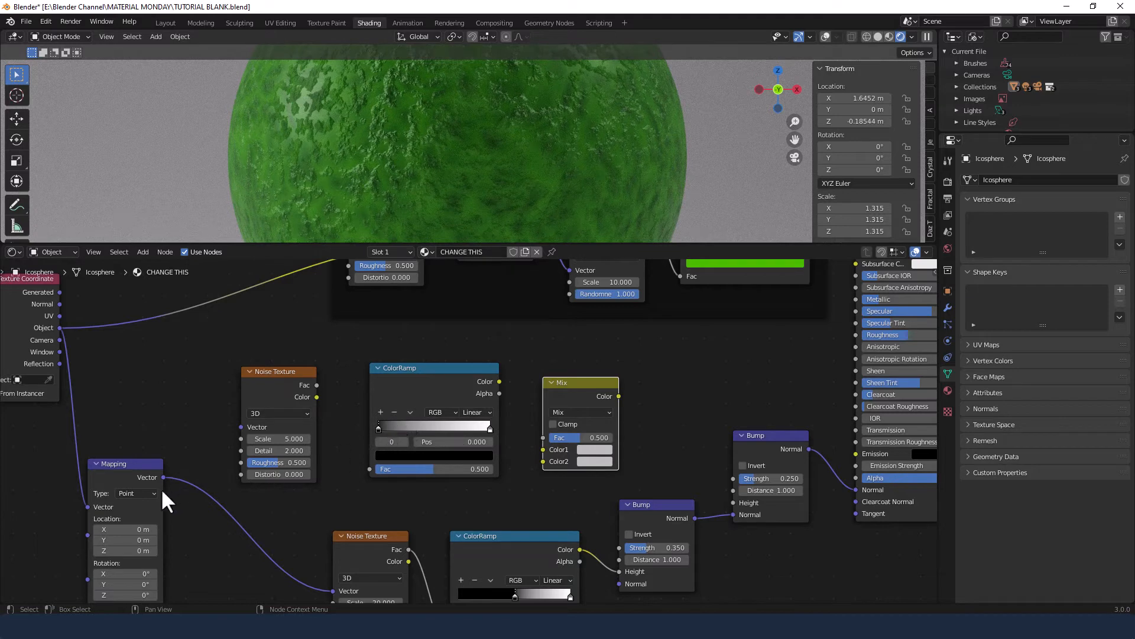
Link the Mapping vector through the upper Noise Texture's Fac into the ColorRamp, and the ramp's Color into the Mix node's Fac
left_click_drag(162, 476, 236, 428)
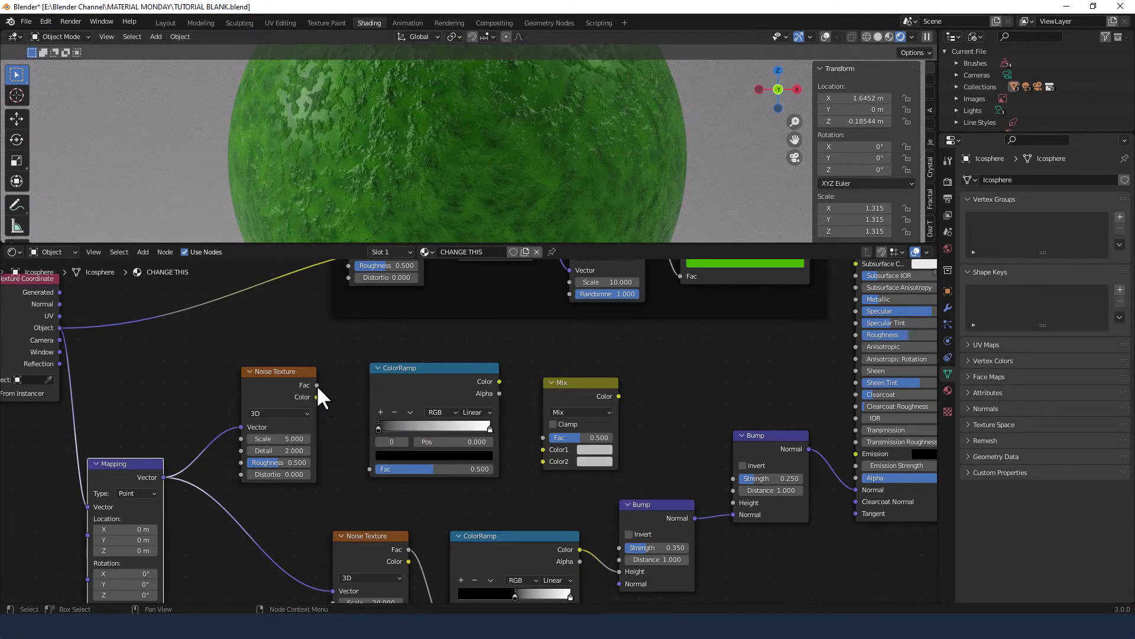
left_click_drag(317, 385, 371, 464)
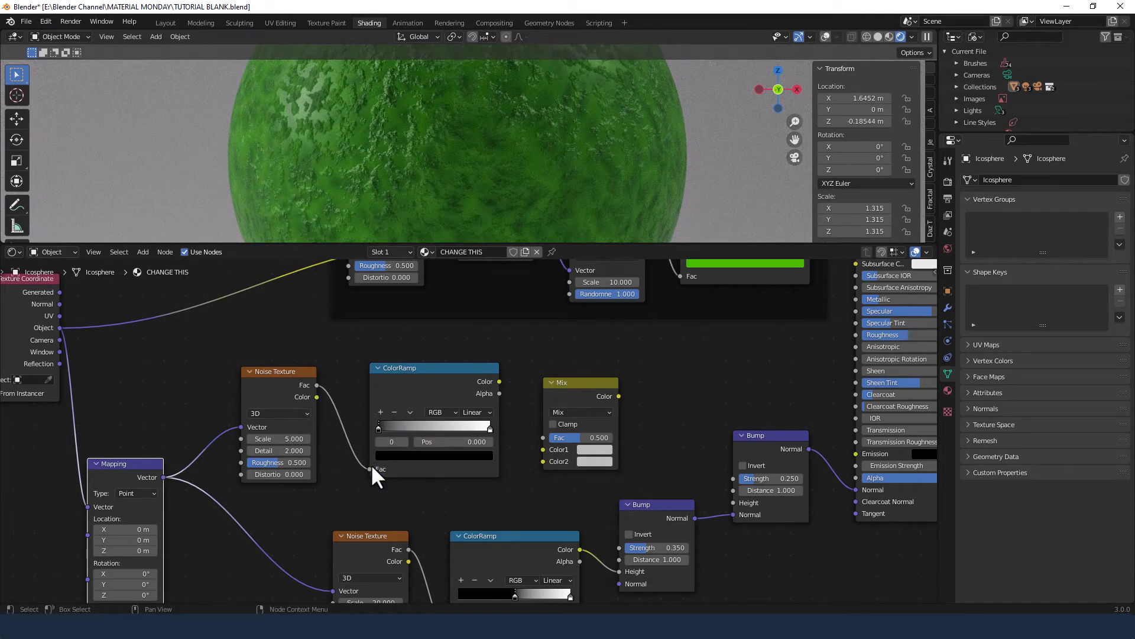
left_click(499, 384)
left_click_drag(499, 382, 540, 434)
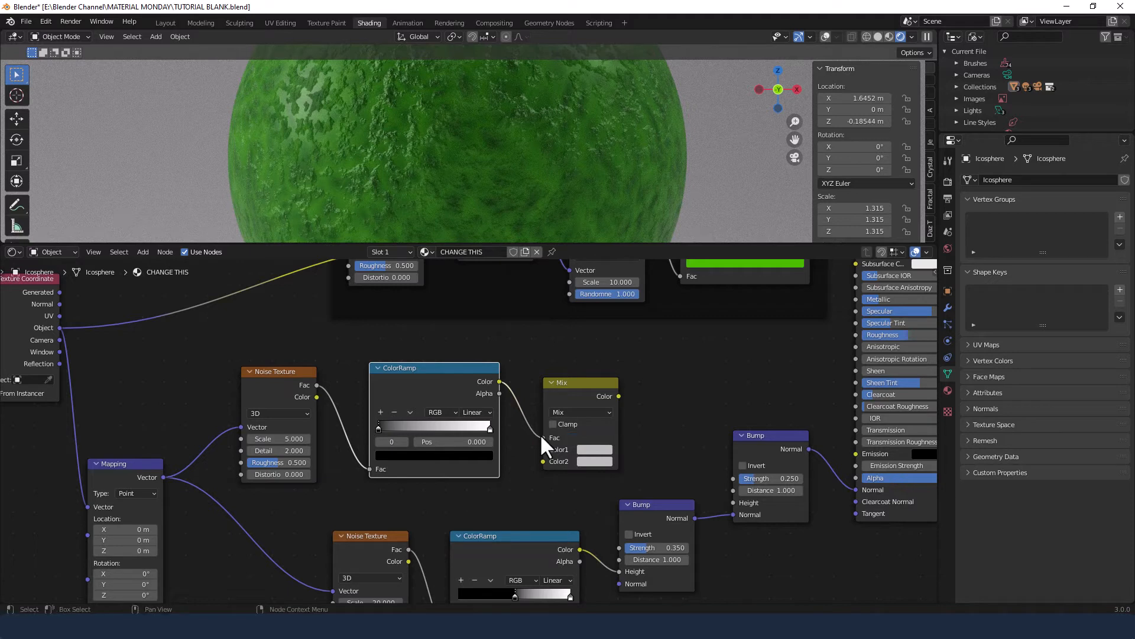
Set the blending mode of the Mix node after the upper ColorRamp to Difference
left_click(607, 413)
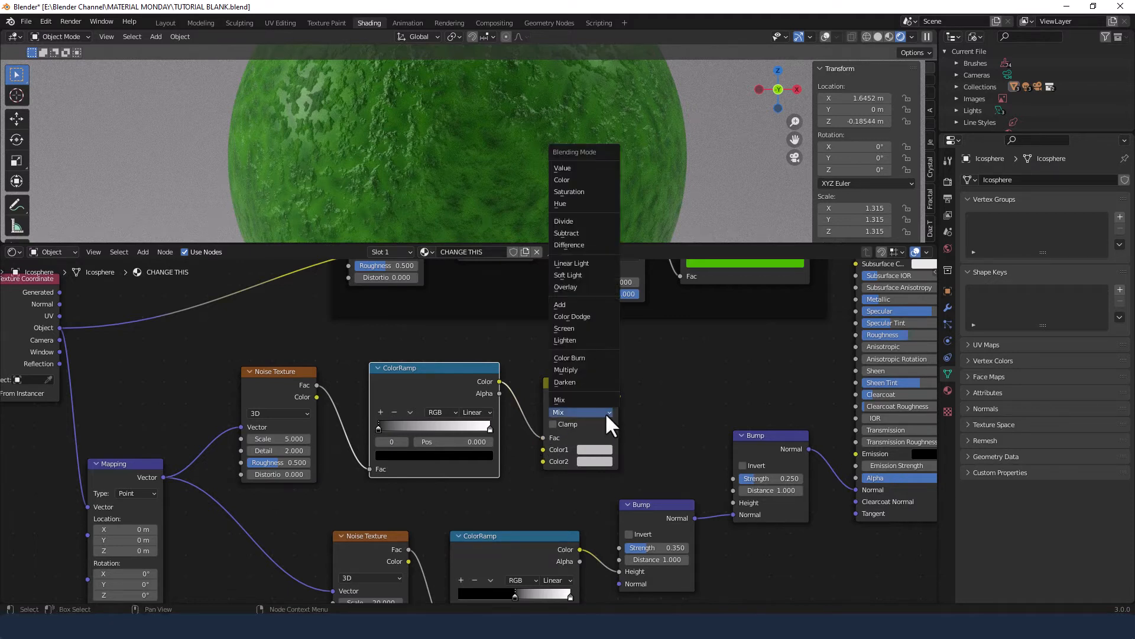
left_click(571, 246)
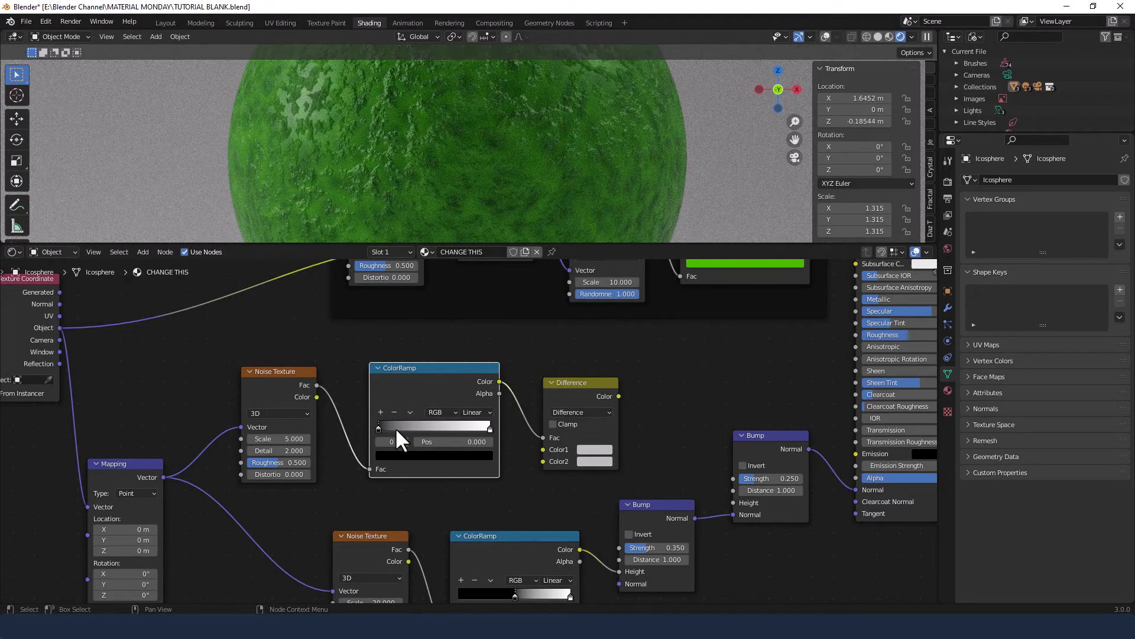
Position the upper bump ColorRamp's black stop at 0.2 and its white stop at 0.75
left_click_drag(378, 428, 379, 428)
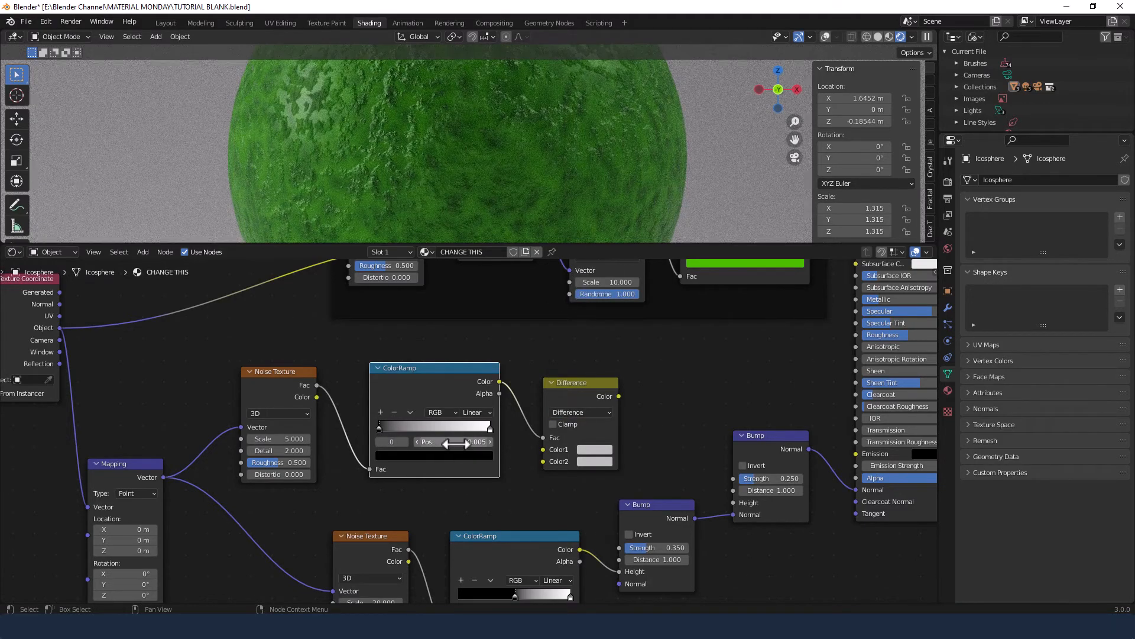
double_click(458, 442)
type(".2")
scroll(461, 440, "up", 1)
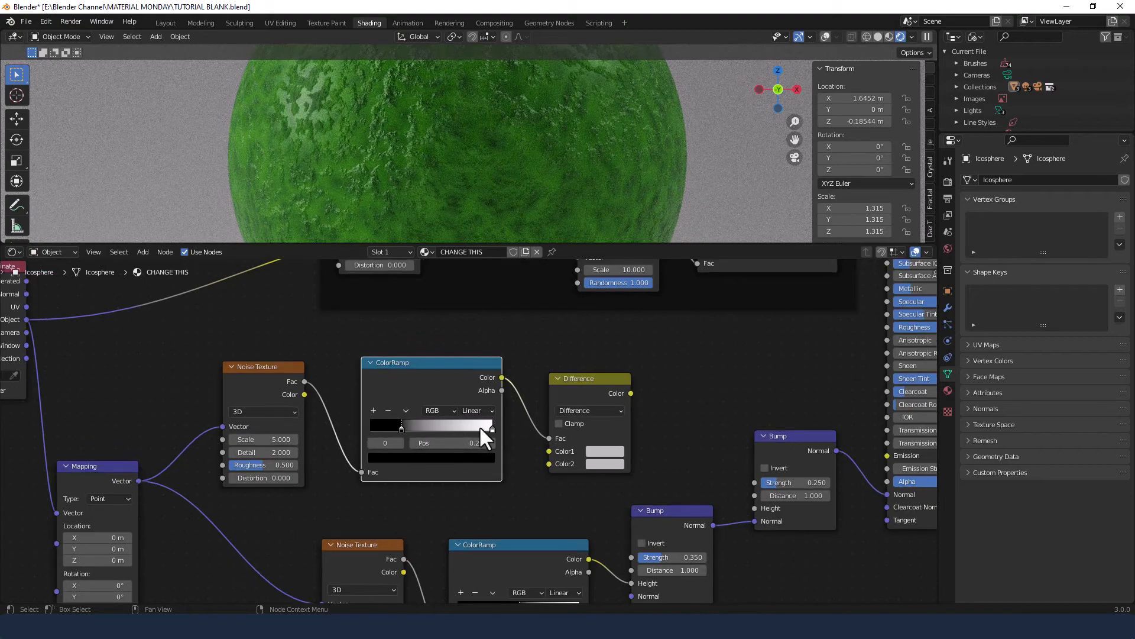
left_click(492, 427)
left_click(452, 442)
type(".75")
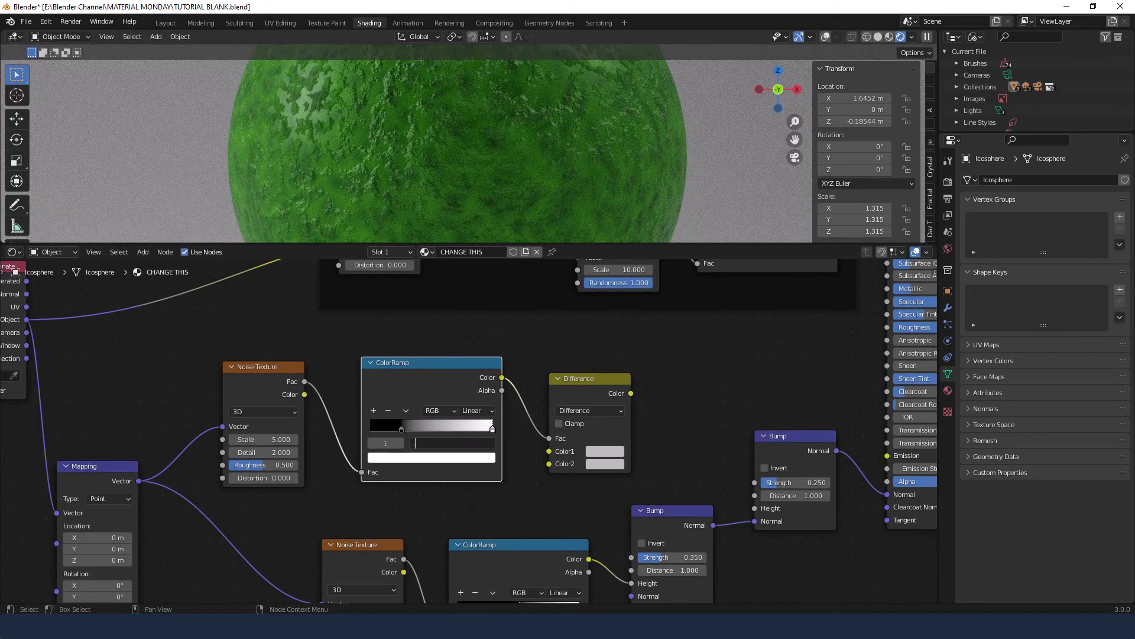
key("Return")
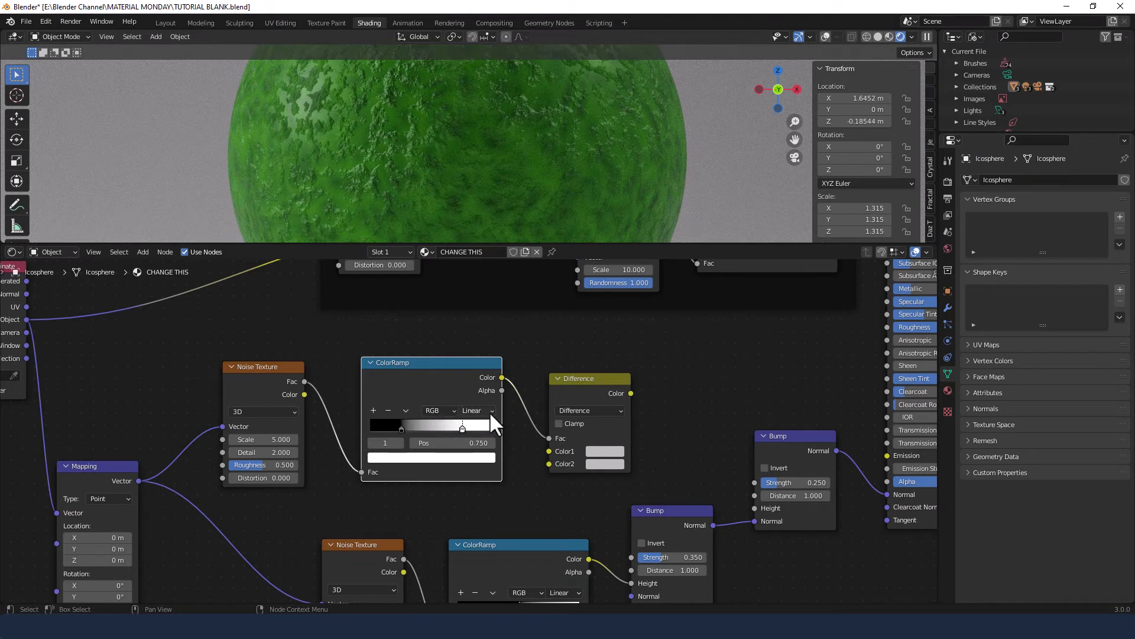
Link the Difference node's Color output into the Height input of the final Bump node
scroll(508, 448, "down", 2)
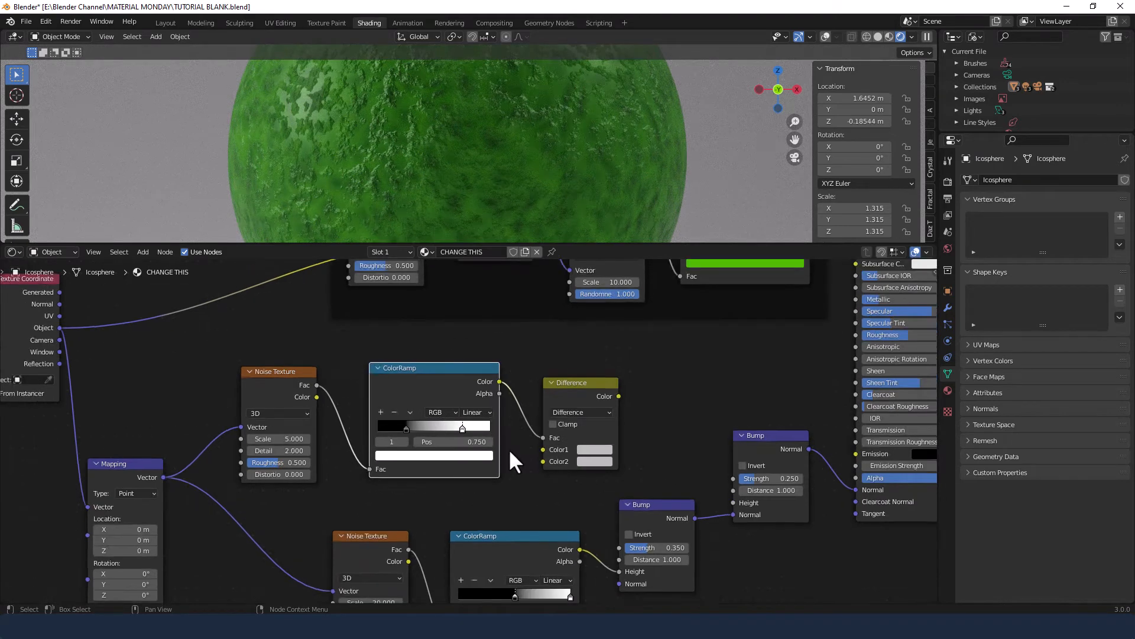
middle_click_drag(508, 448, 494, 445)
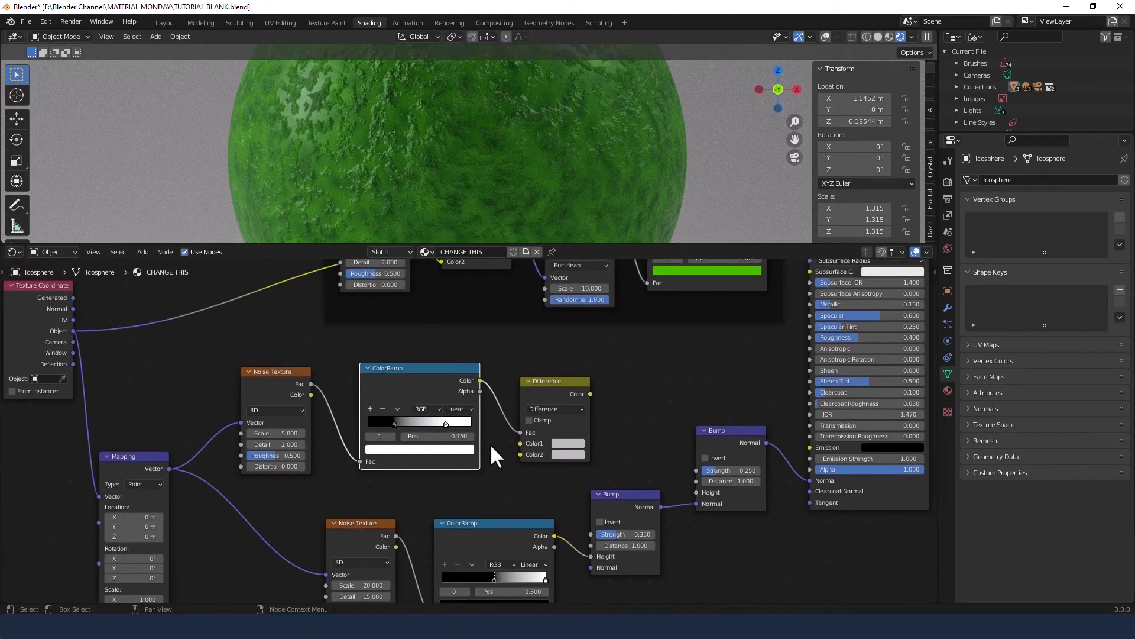
left_click(589, 394)
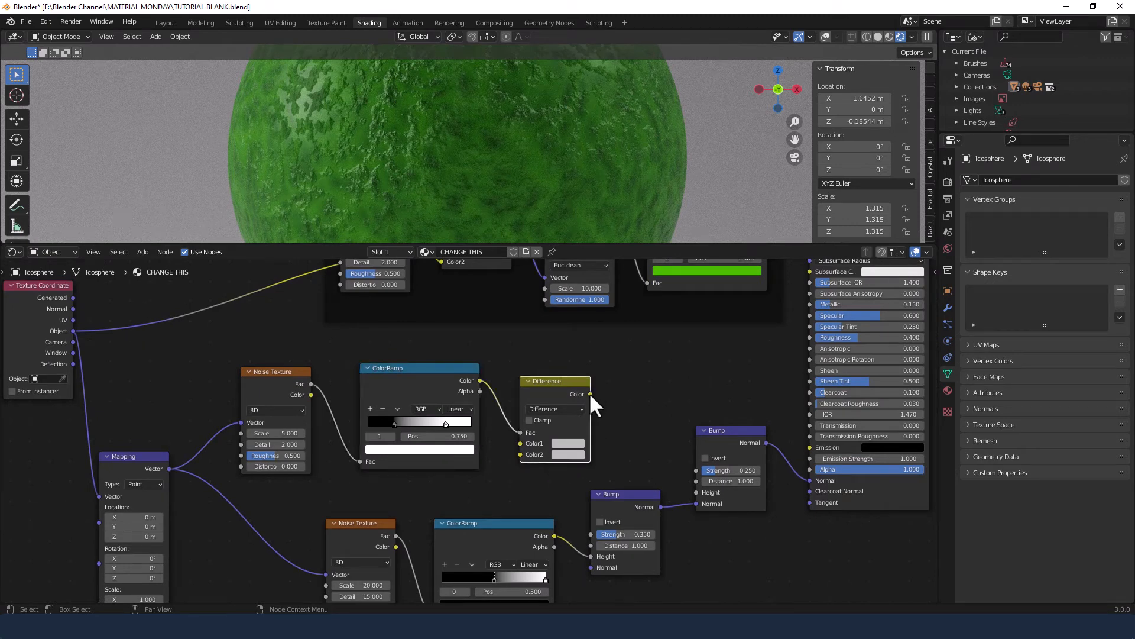
left_click_drag(590, 393, 694, 492)
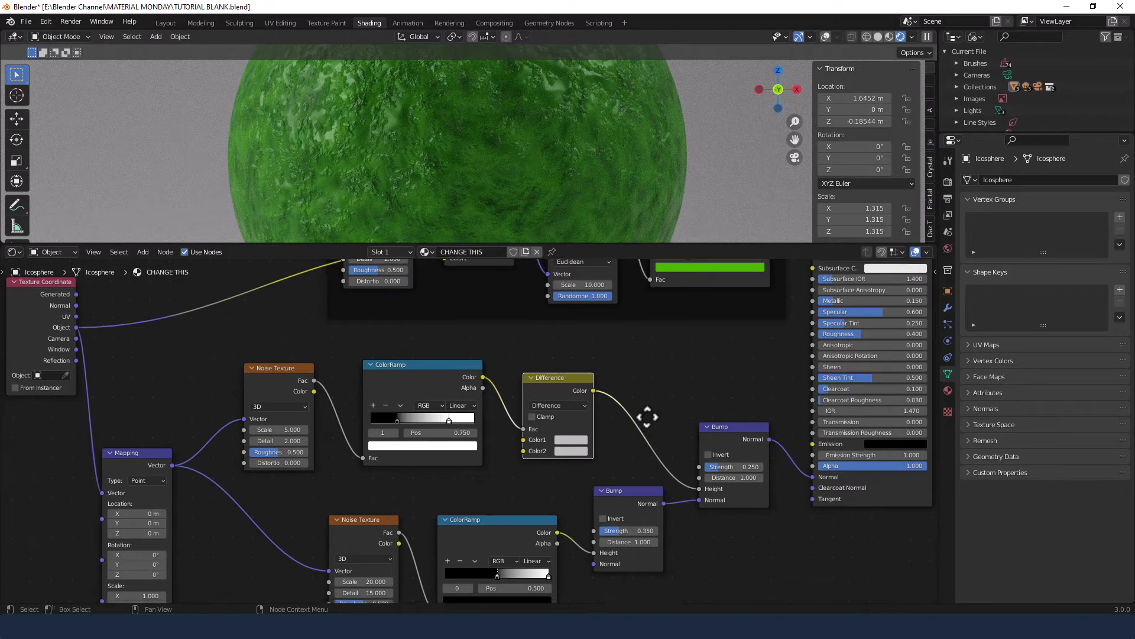
Add a Voronoi Texture between the Mapping node and the lower Noise Texture, and place a duplicate of it directly below
middle_click_drag(642, 424, 674, 368)
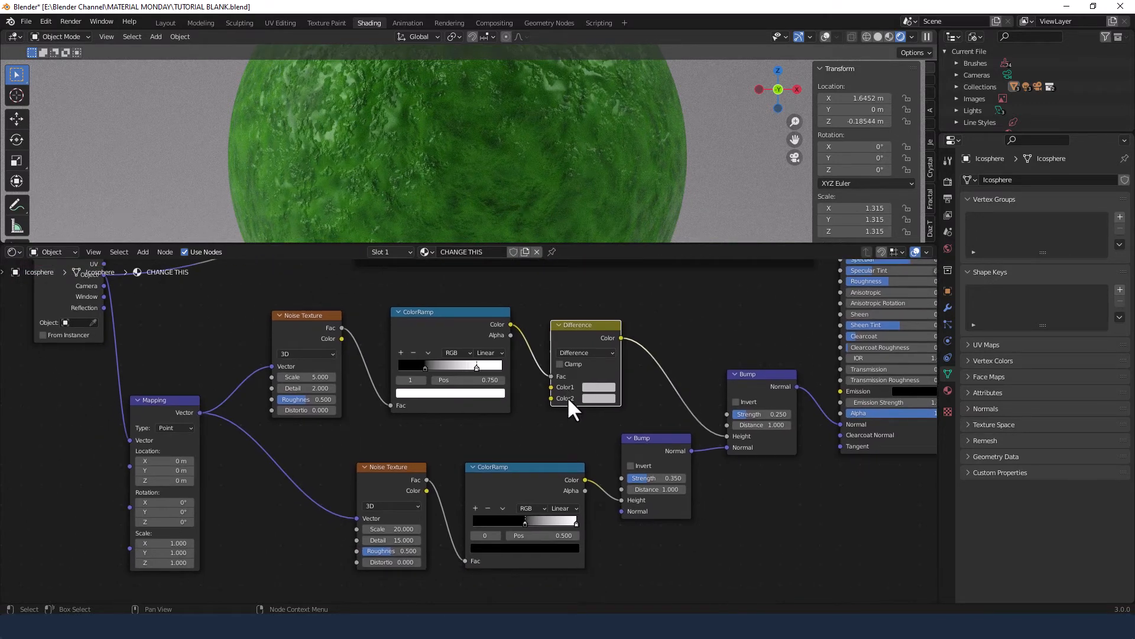
middle_click_drag(559, 438, 701, 312)
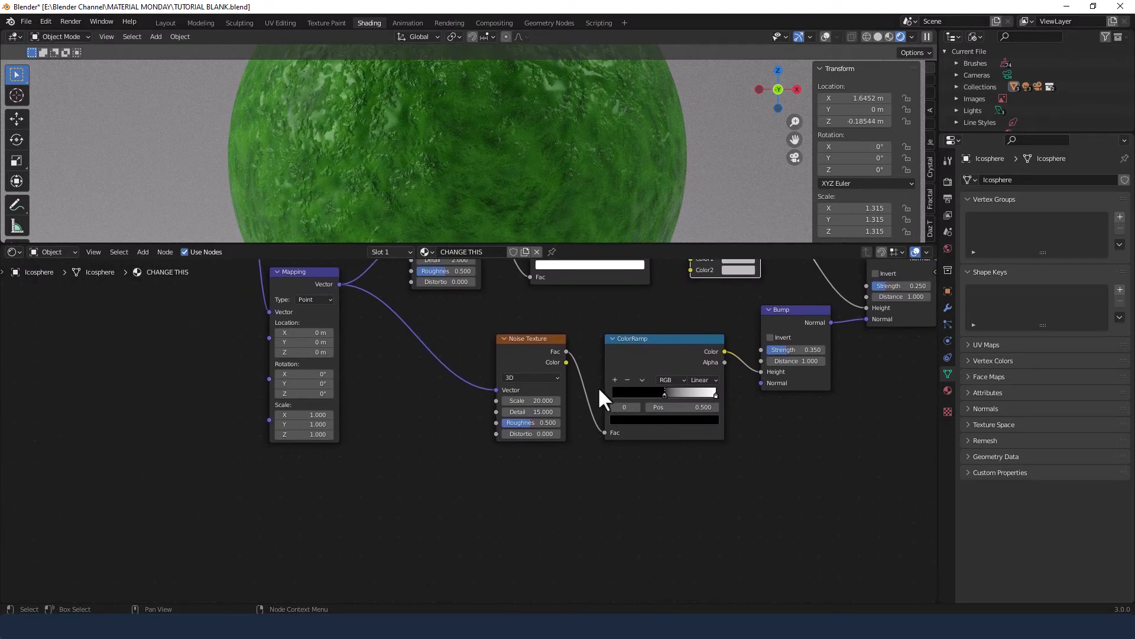
key("shift+a")
left_click(414, 436)
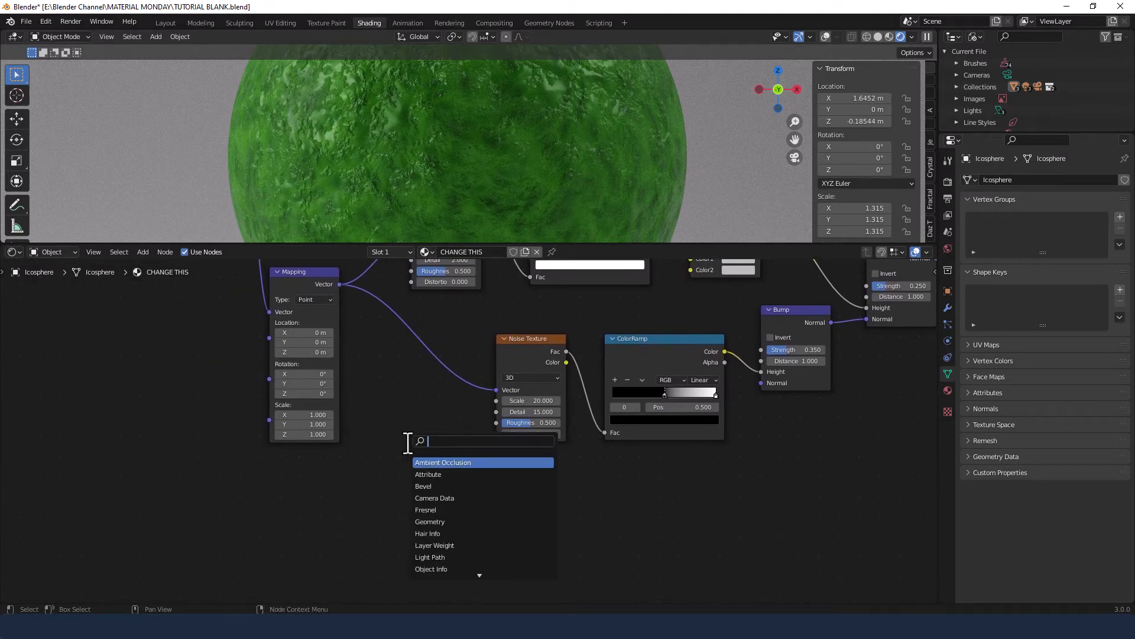
type("voro")
key("Return")
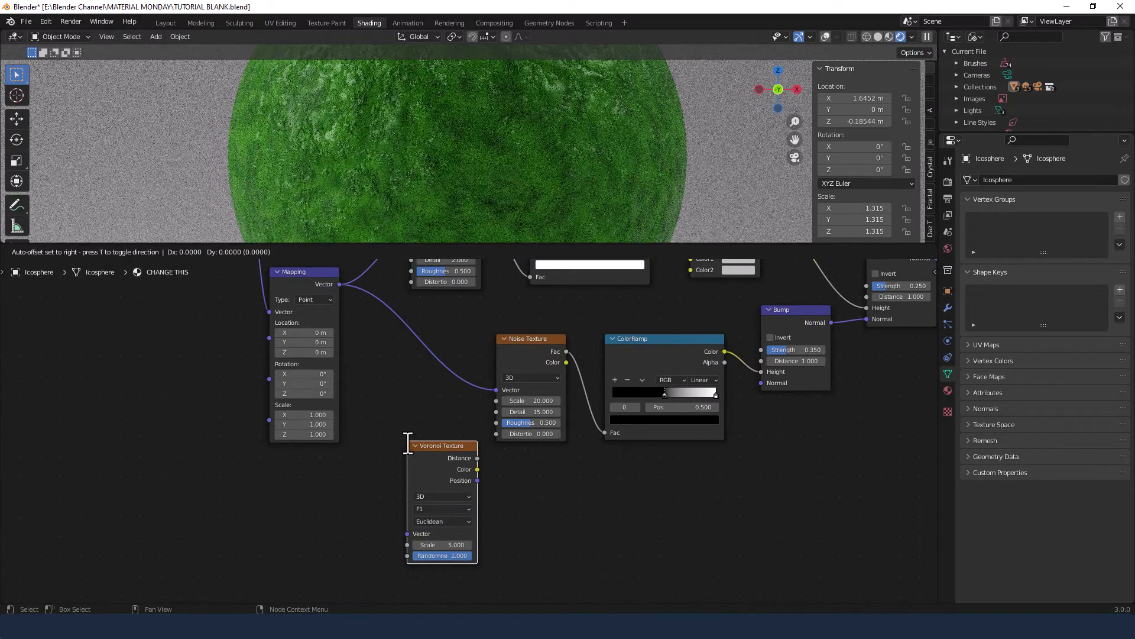
left_click(378, 387)
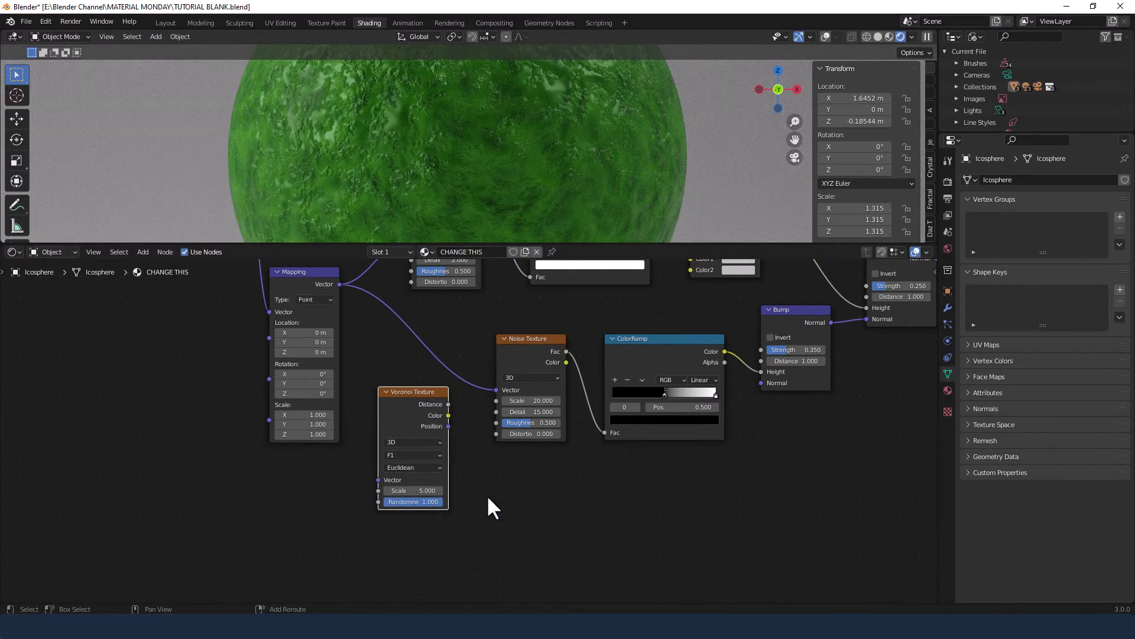
key("shift+d")
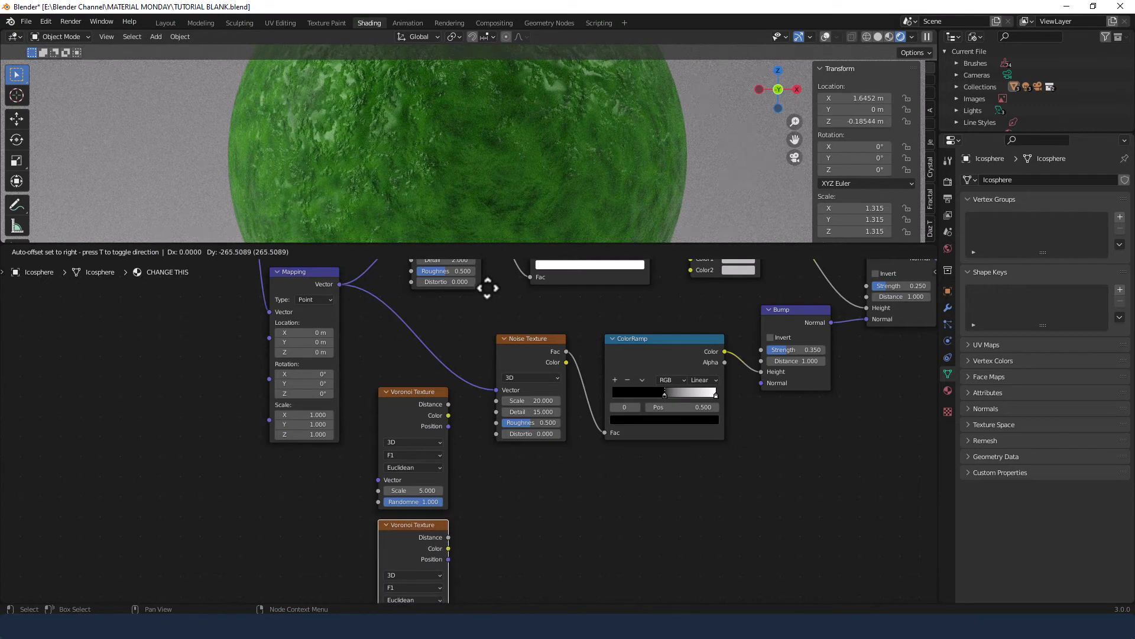
left_click(487, 287)
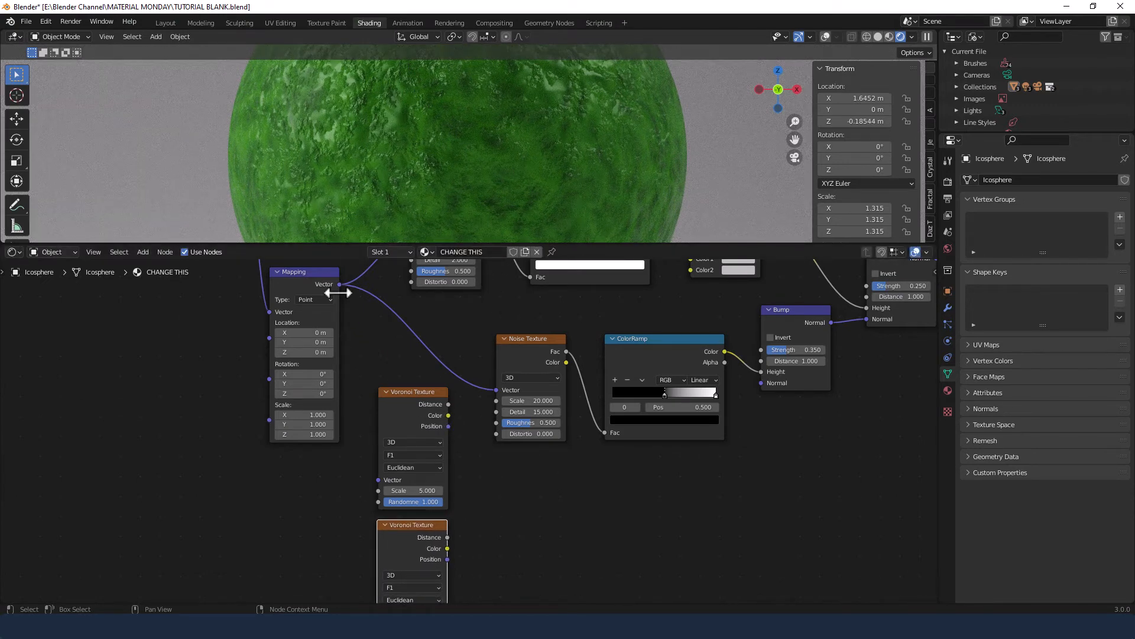
Link the Mapping node's Vector output into the Vector inputs of both new Voronoi Textures
left_click_drag(339, 283, 376, 482)
middle_click_drag(479, 476, 491, 441)
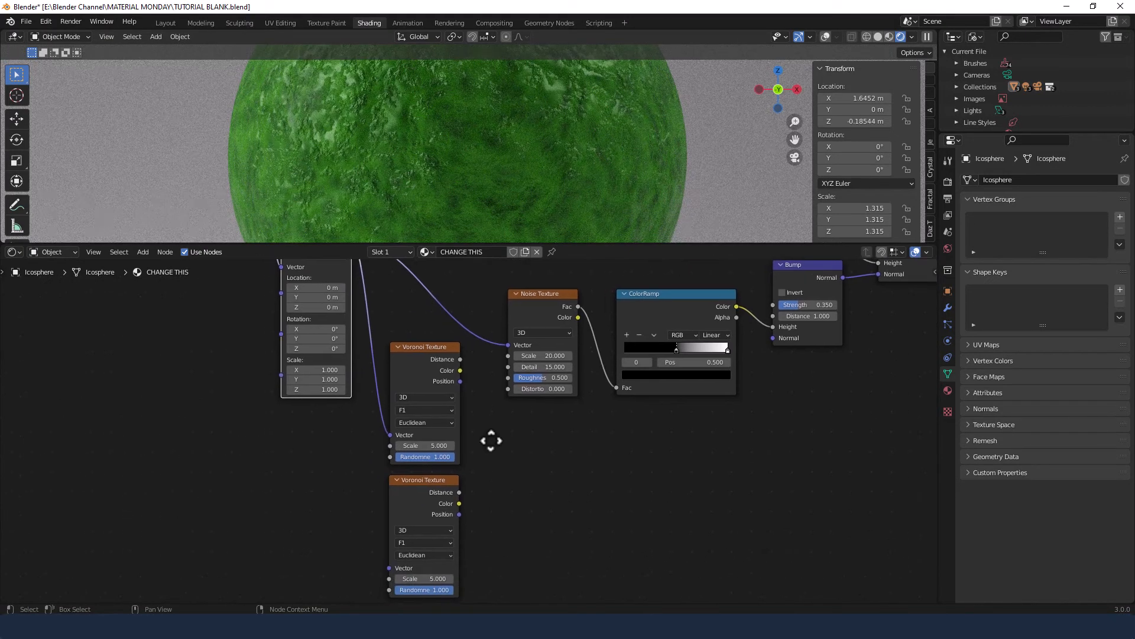
scroll(490, 441, "down", 2)
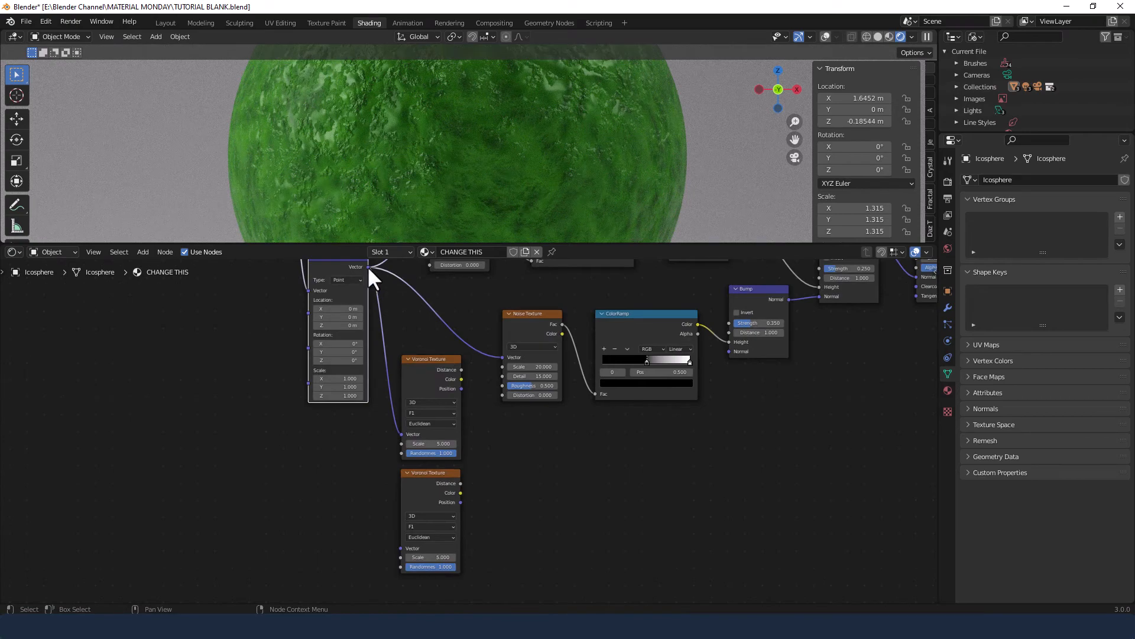
left_click_drag(368, 266, 400, 545)
Set the upper Voronoi Texture of the new pair to Distance to Edge with a Scale of 50
scroll(461, 453, "up", 2)
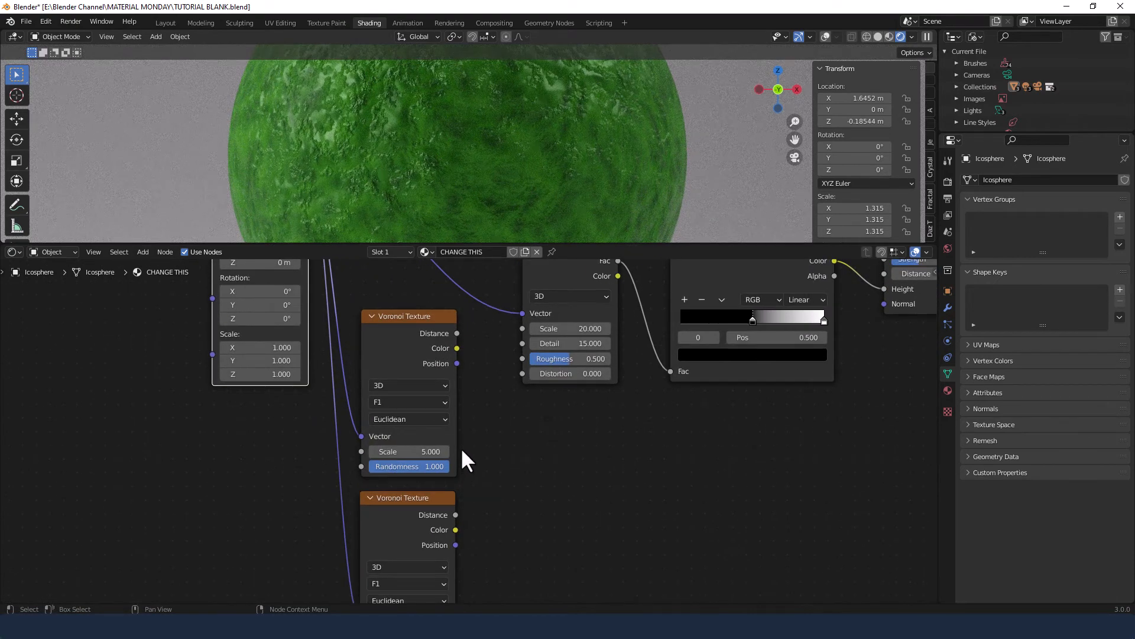
middle_click_drag(469, 446, 479, 440)
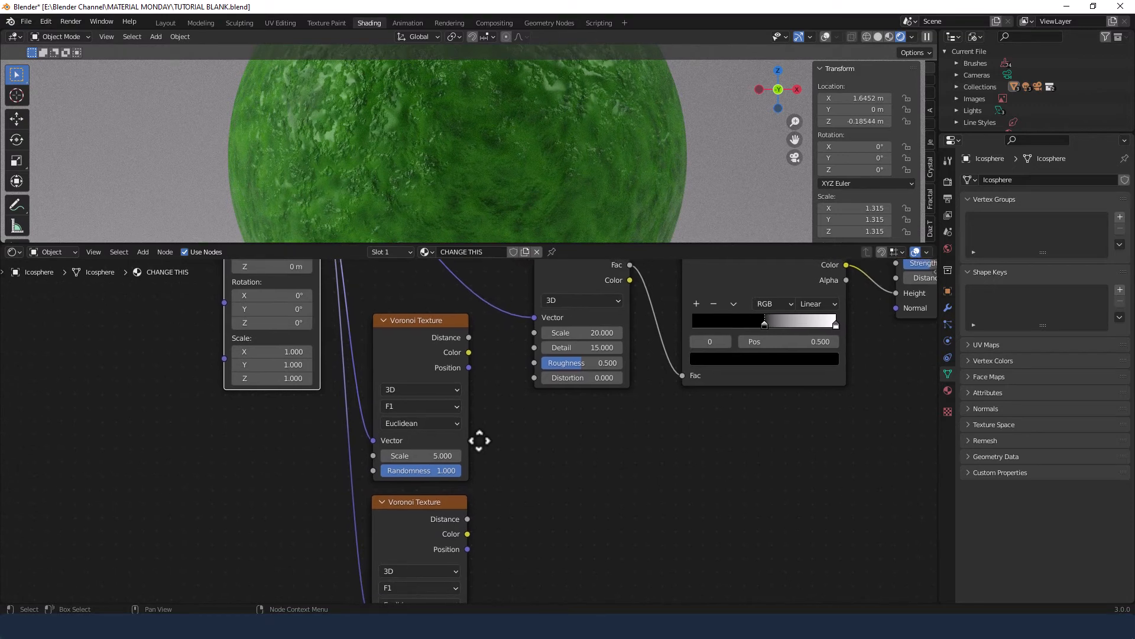
left_click(453, 405)
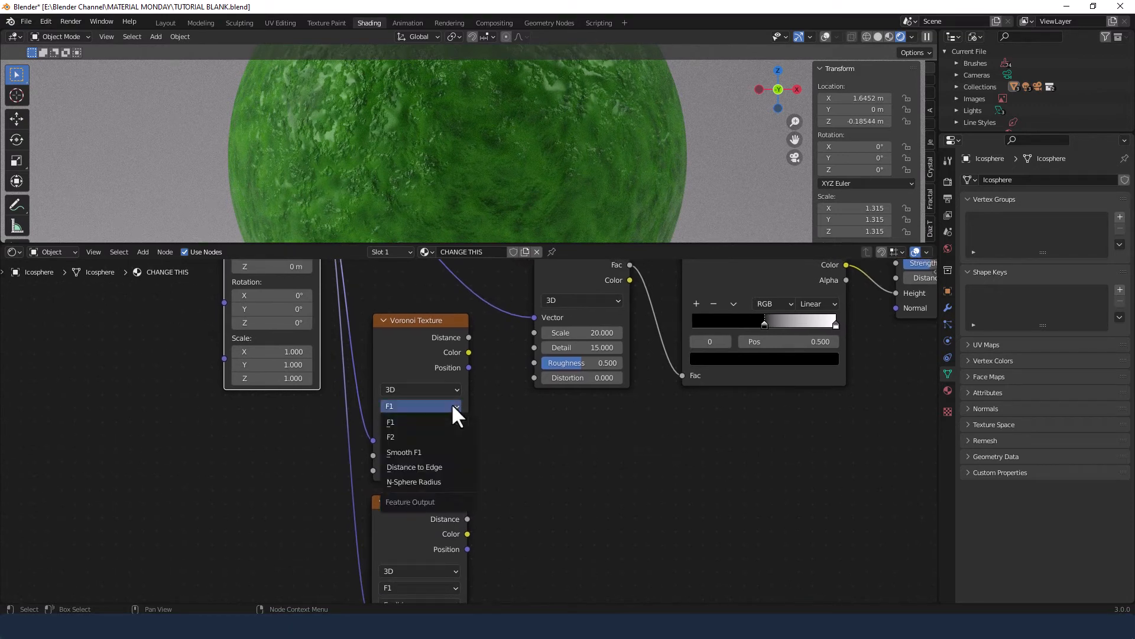
left_click(444, 467)
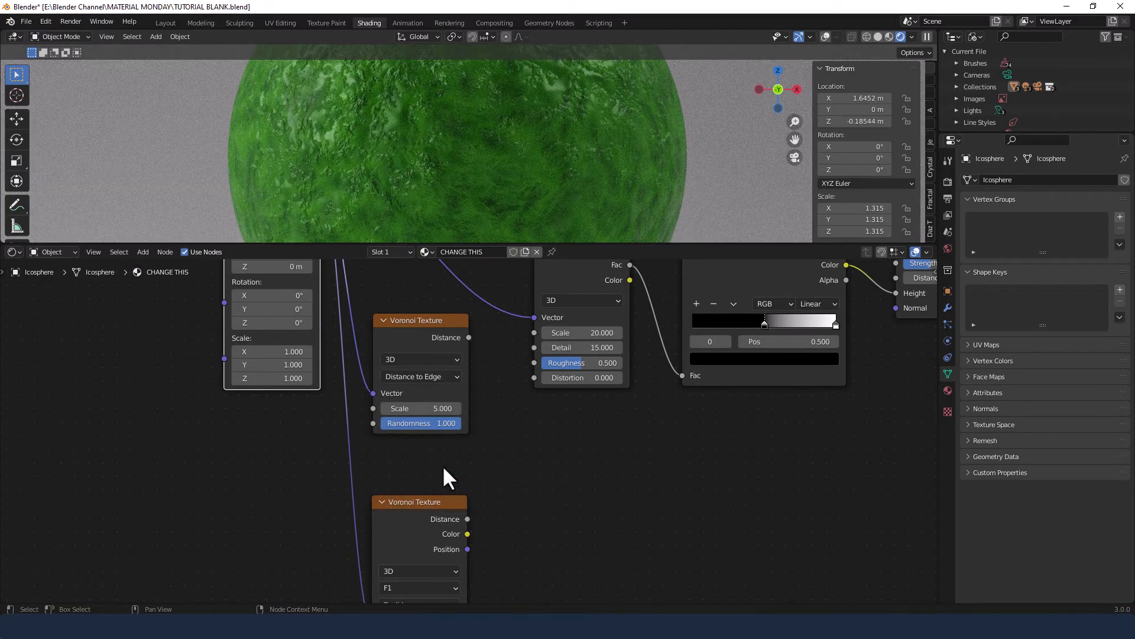
left_click(424, 409)
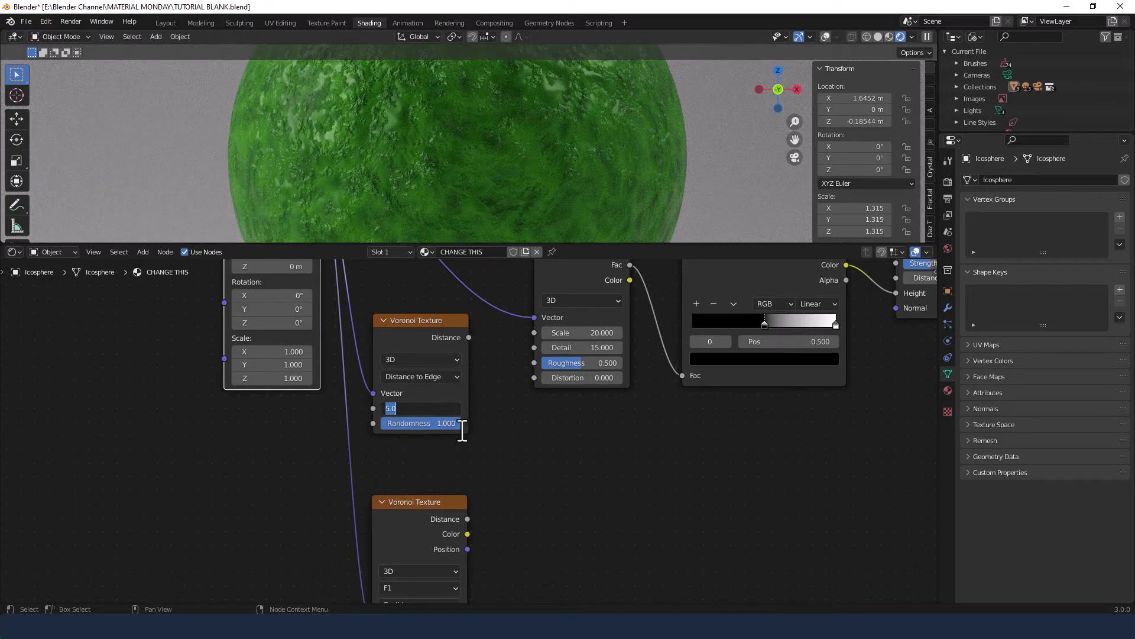
type("50")
key("Return")
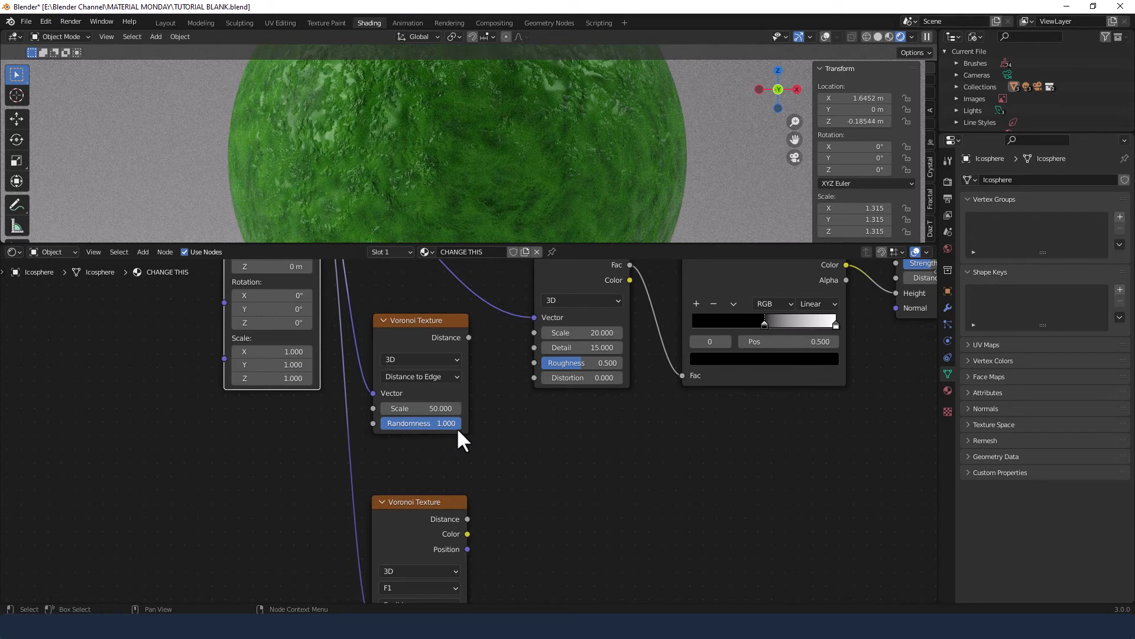
Set the lower Voronoi Texture to Distance to Edge with a Scale of 35
middle_click_drag(465, 452, 463, 417)
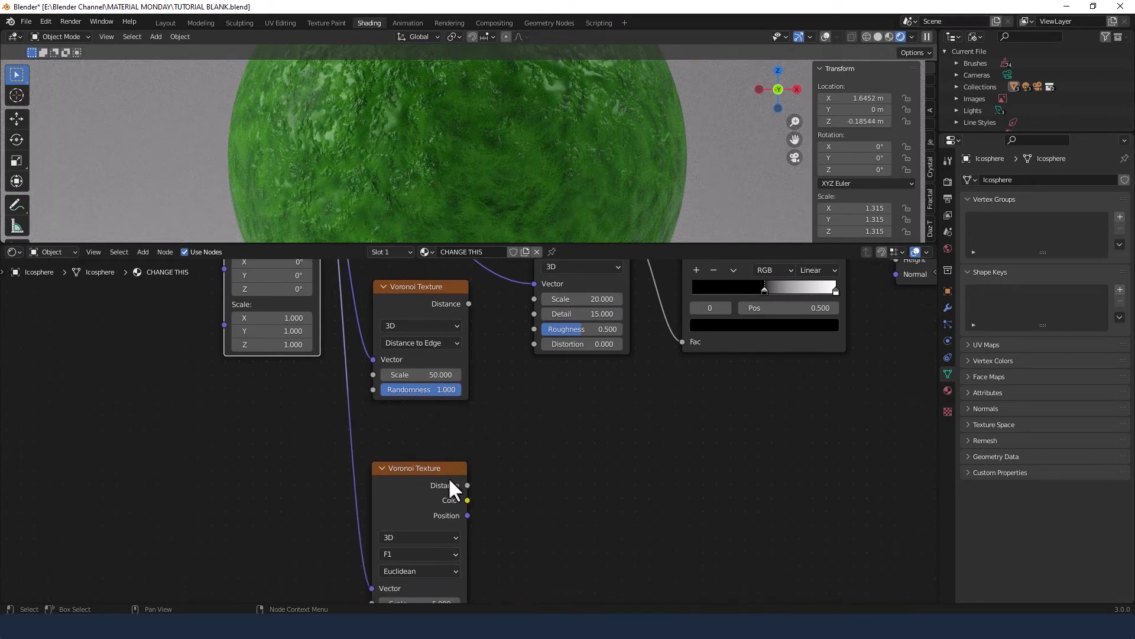
middle_click_drag(473, 541, 488, 442)
left_click(463, 455)
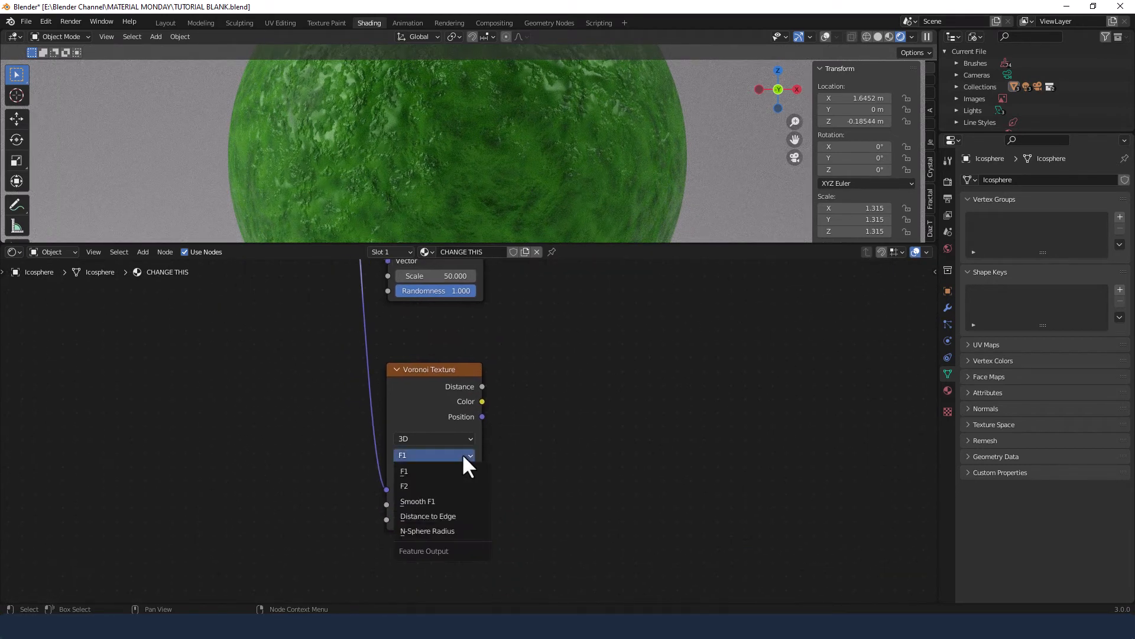
left_click(458, 514)
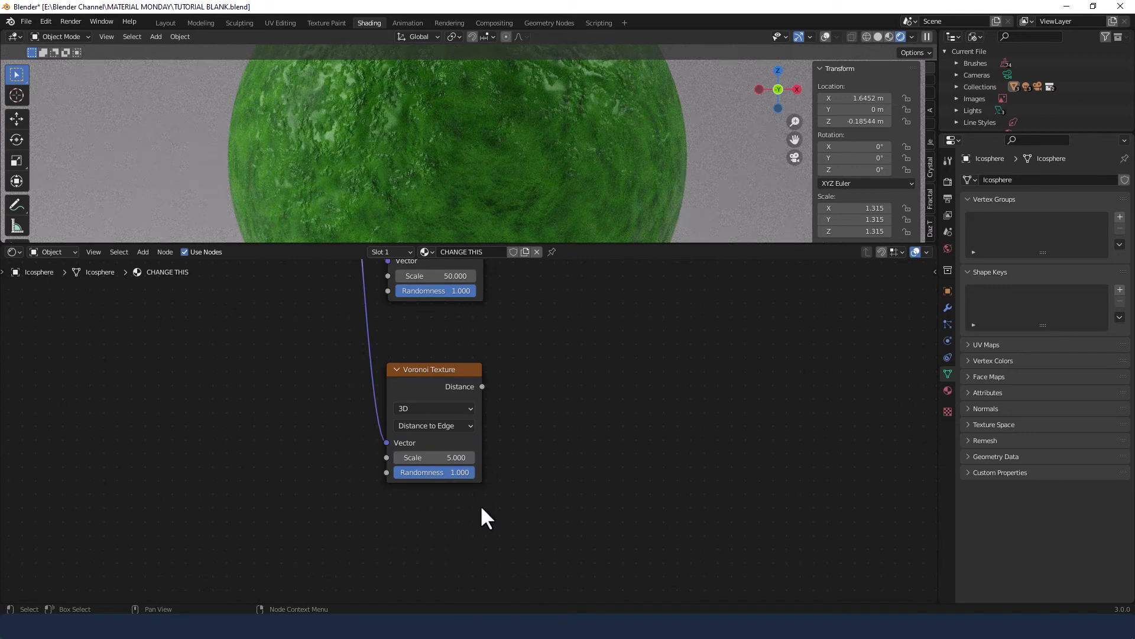
left_click(457, 460)
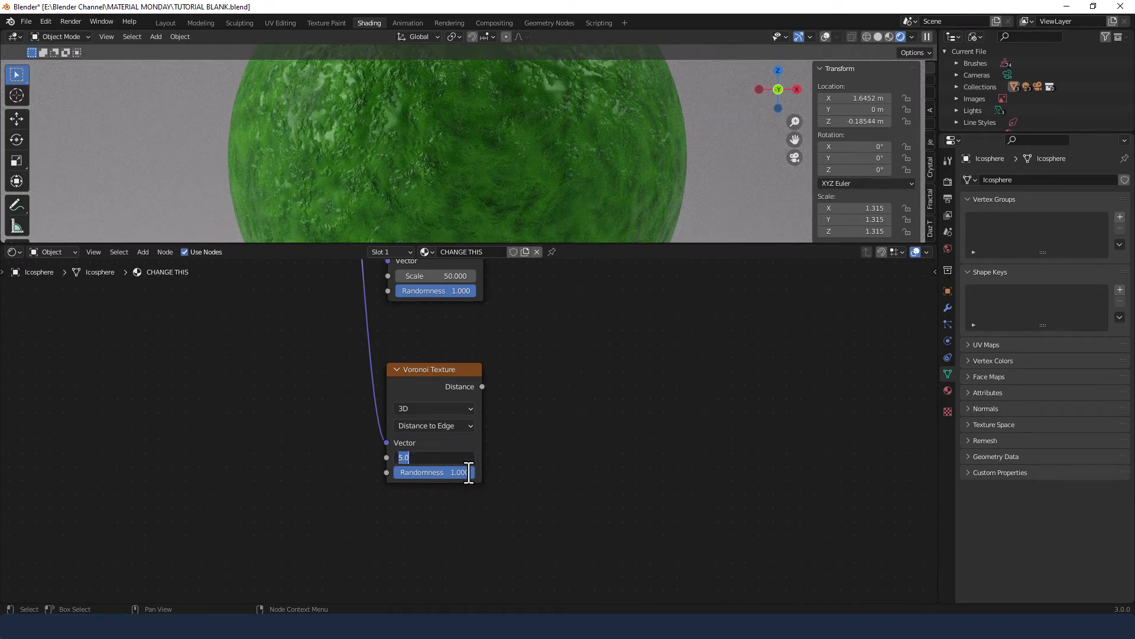
type("365")
key("BackSpace")
key("BackSpace")
type("5")
key("Return")
Move both Voronoi Textures up so they sit stacked between the Mapping node and the lower Noise Texture
scroll(565, 321, "down", 5)
middle_click_drag(551, 338, 526, 455)
scroll(527, 453, "down", 2)
left_click_drag(448, 392, 455, 340)
left_click_drag(442, 495, 448, 418)
Link the Distance of the upper Voronoi Texture to the Difference node's Color1 and that of the lower one to Color2
scroll(518, 431, "up", 1)
middle_click_drag(518, 430, 388, 513)
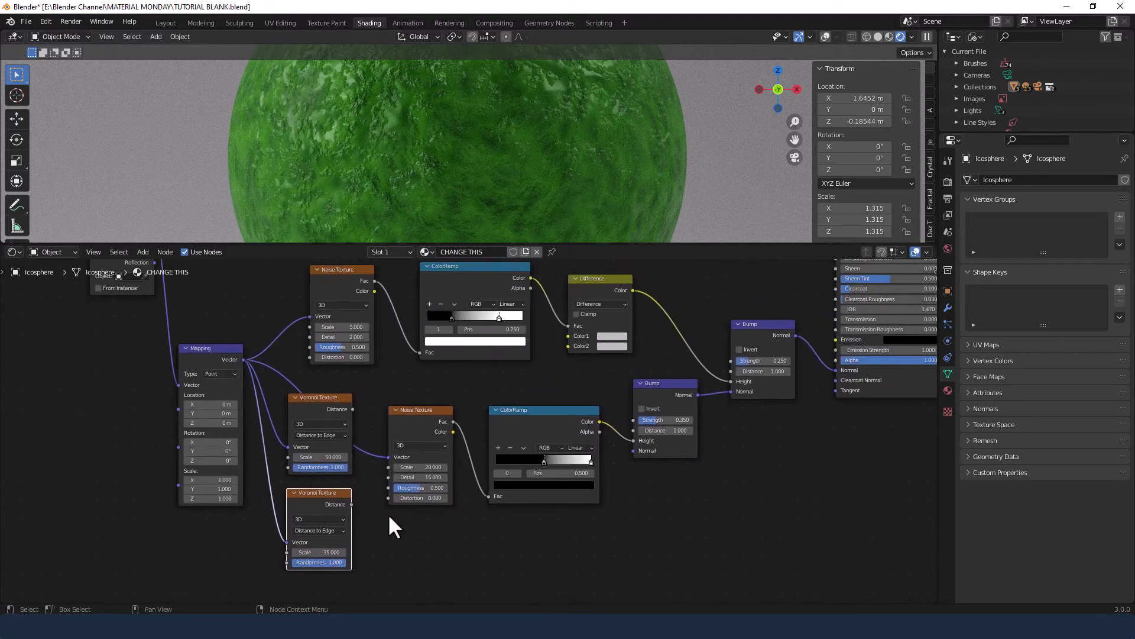
scroll(388, 509, "up", 1)
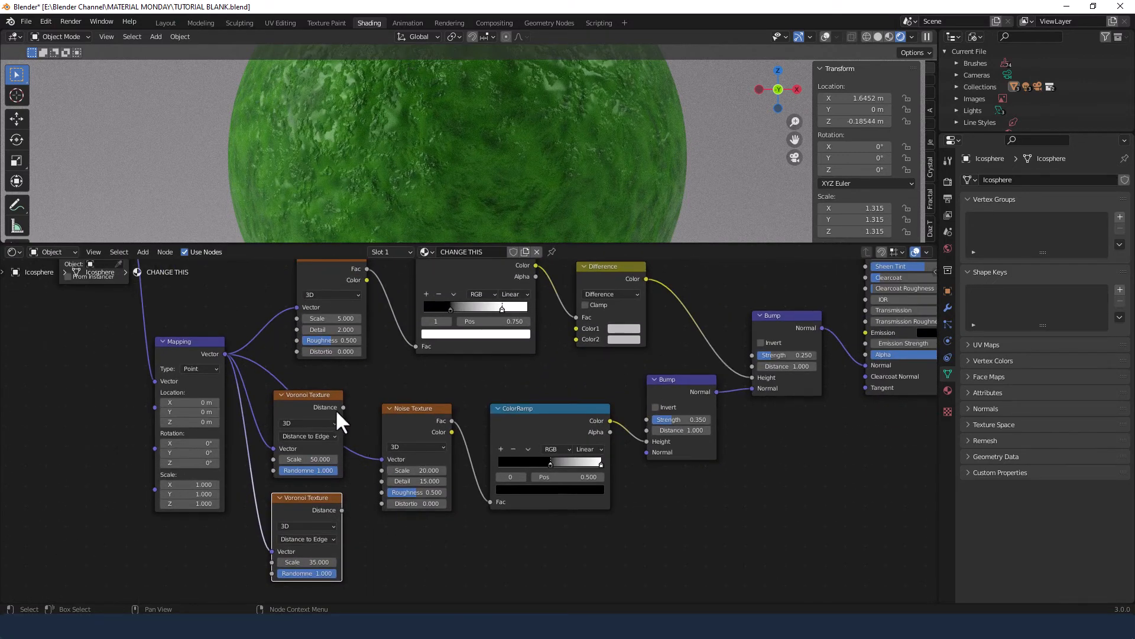
left_click_drag(342, 407, 577, 328)
left_click_drag(342, 510, 576, 340)
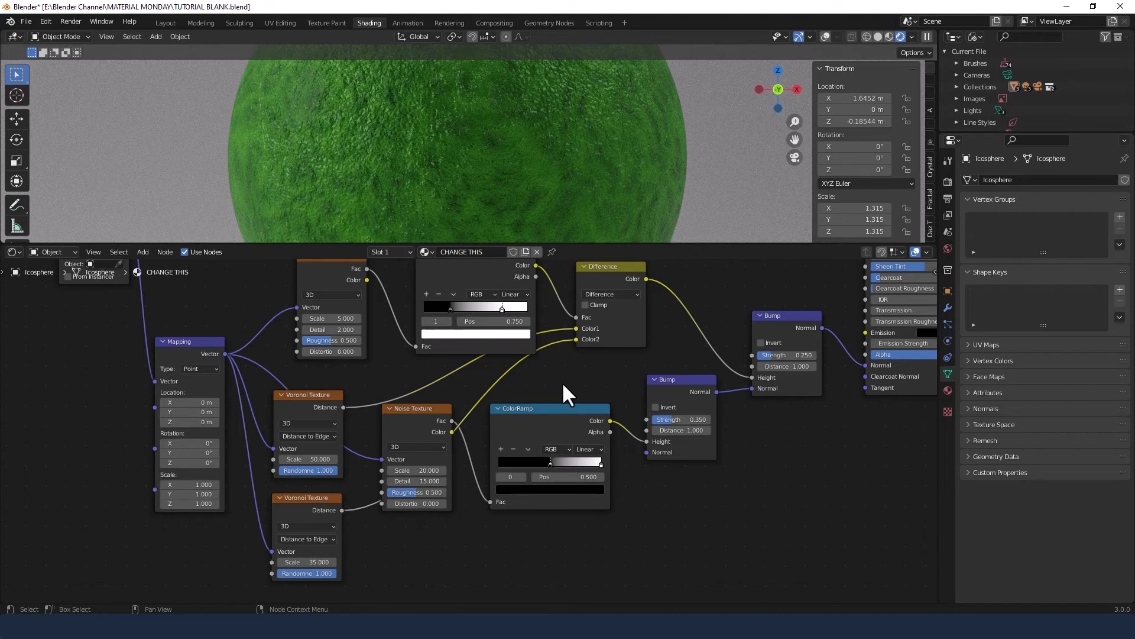
Shift the Mapping node and the two Voronoi Textures slightly closer to the bump Noise Textures to tidy the layout
scroll(532, 383, "down", 2)
scroll(529, 393, "down", 1)
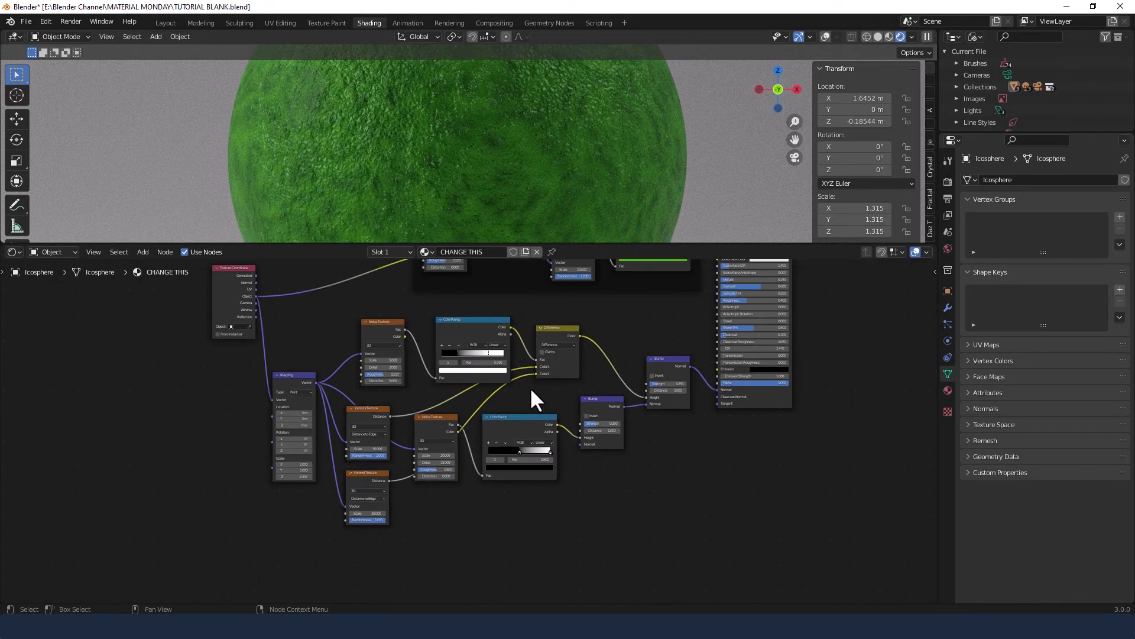
left_click_drag(303, 375, 312, 377)
left_click_drag(366, 408, 378, 408)
left_click_drag(369, 473, 374, 473)
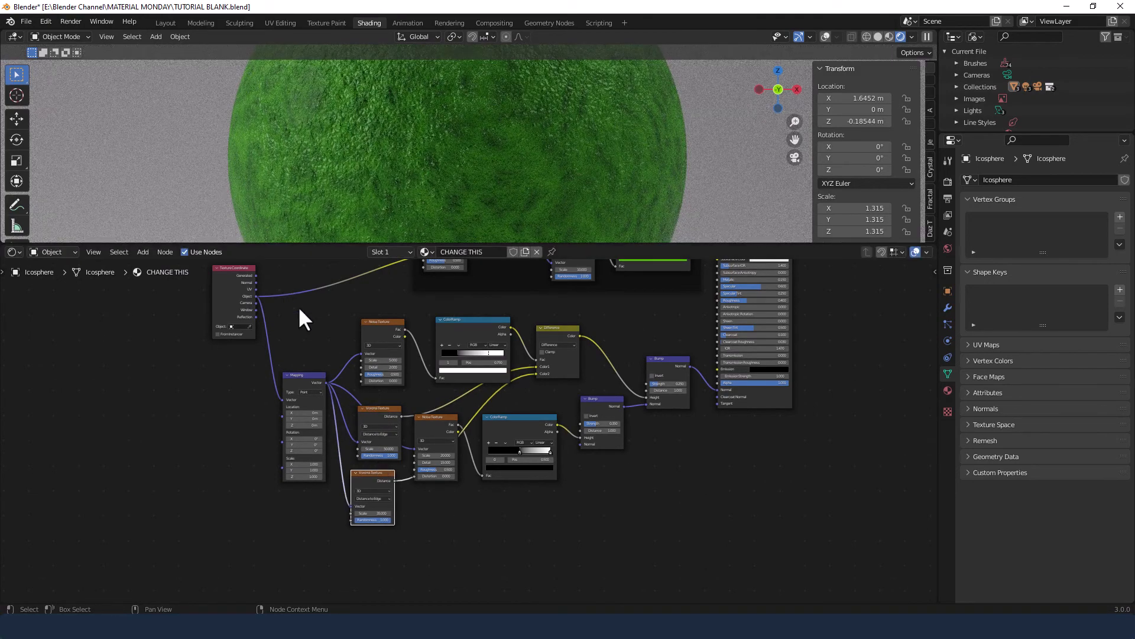
Group the Mapping, noise, Voronoi, ColorRamp, Difference and Bump nodes into a new frame labelled TEXTURE
left_click_drag(298, 307, 661, 540)
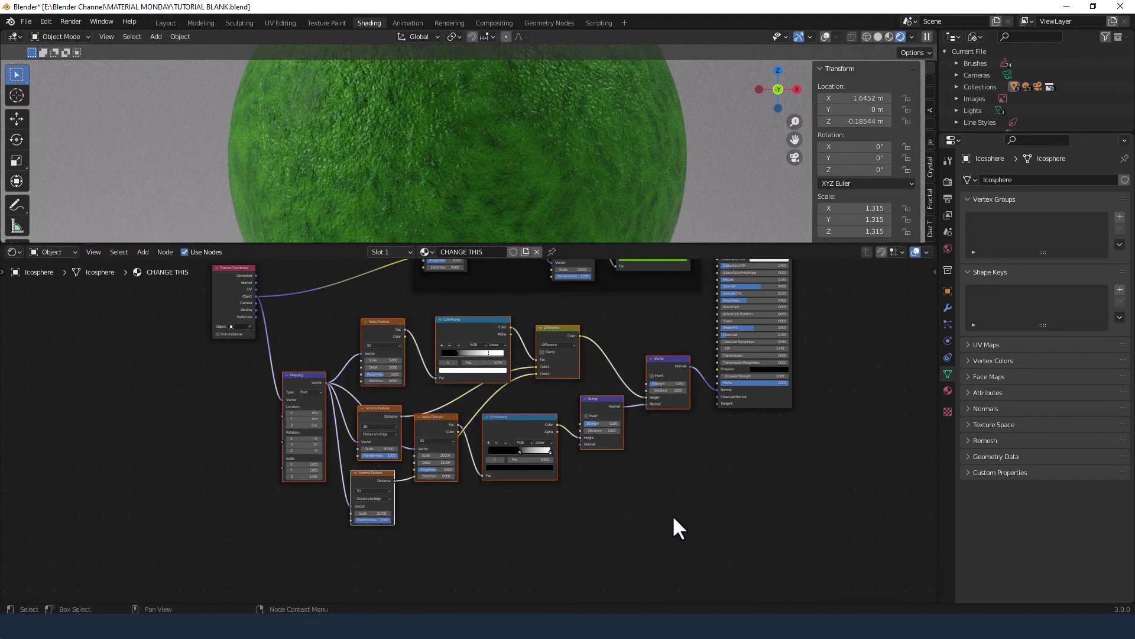
key("ctrl+j")
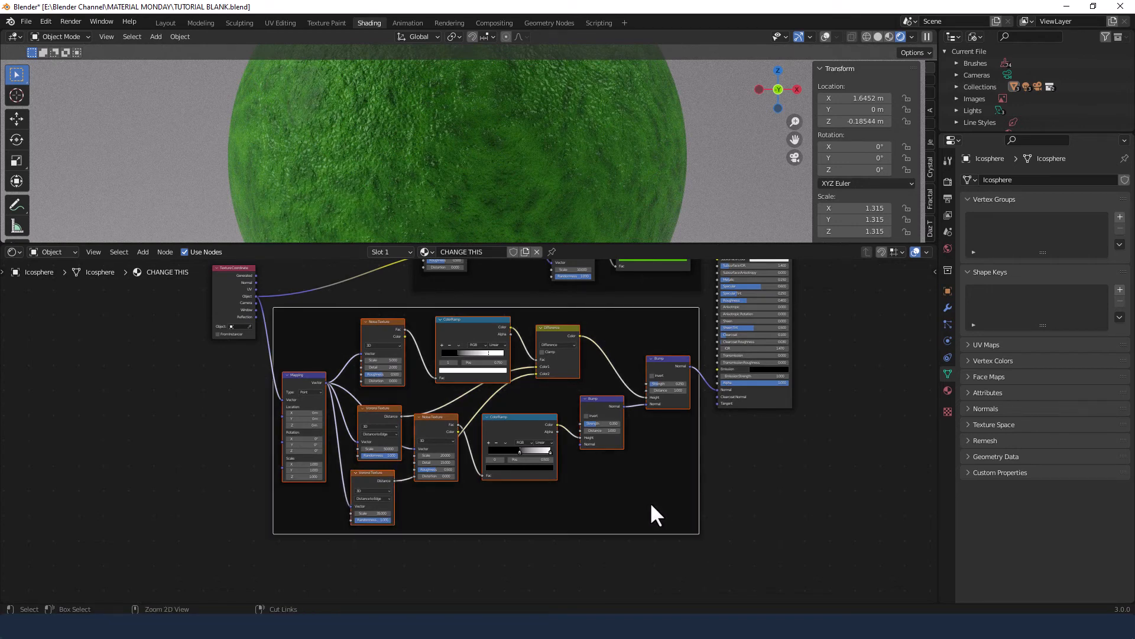
key("n")
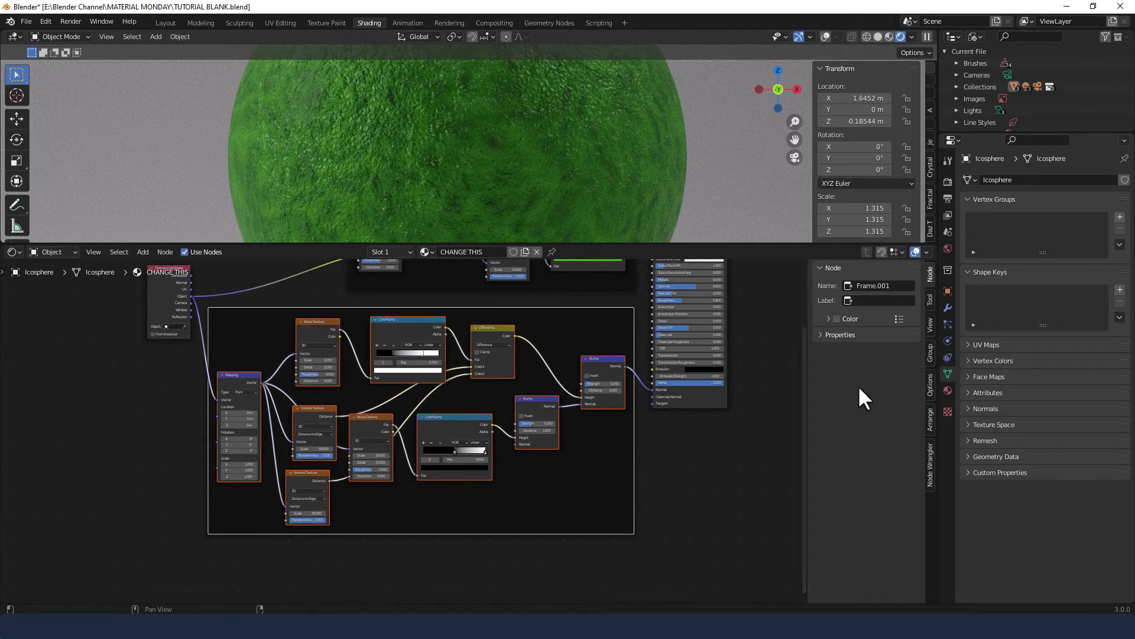
left_click(865, 300)
key("Caps_Lock")
key("Caps_Lock")
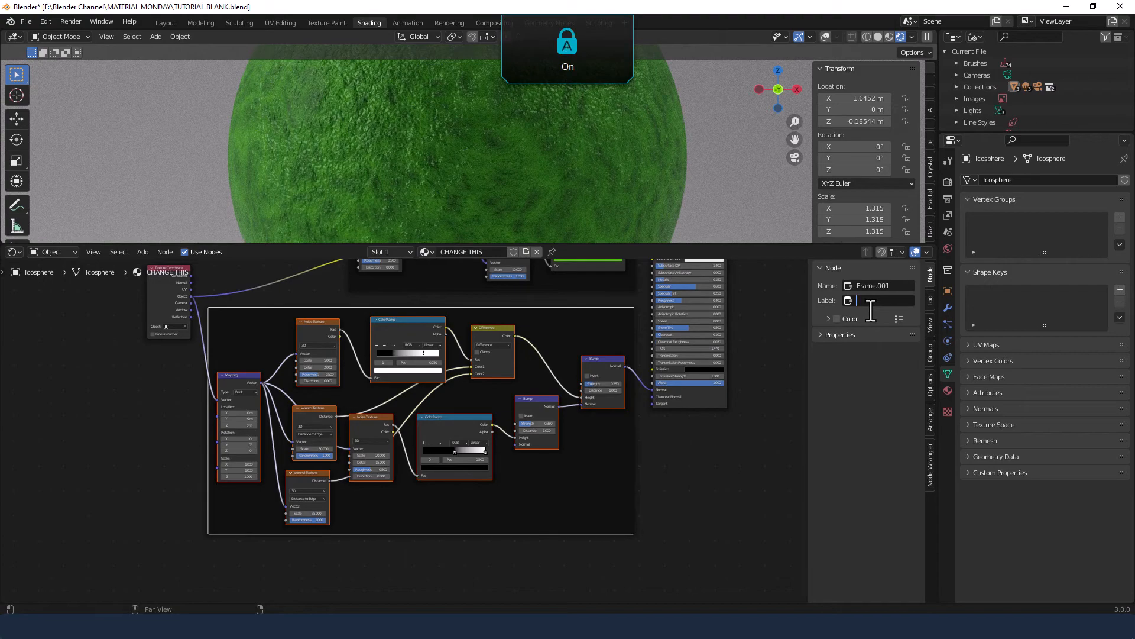
type("TEXTURE")
key("Return")
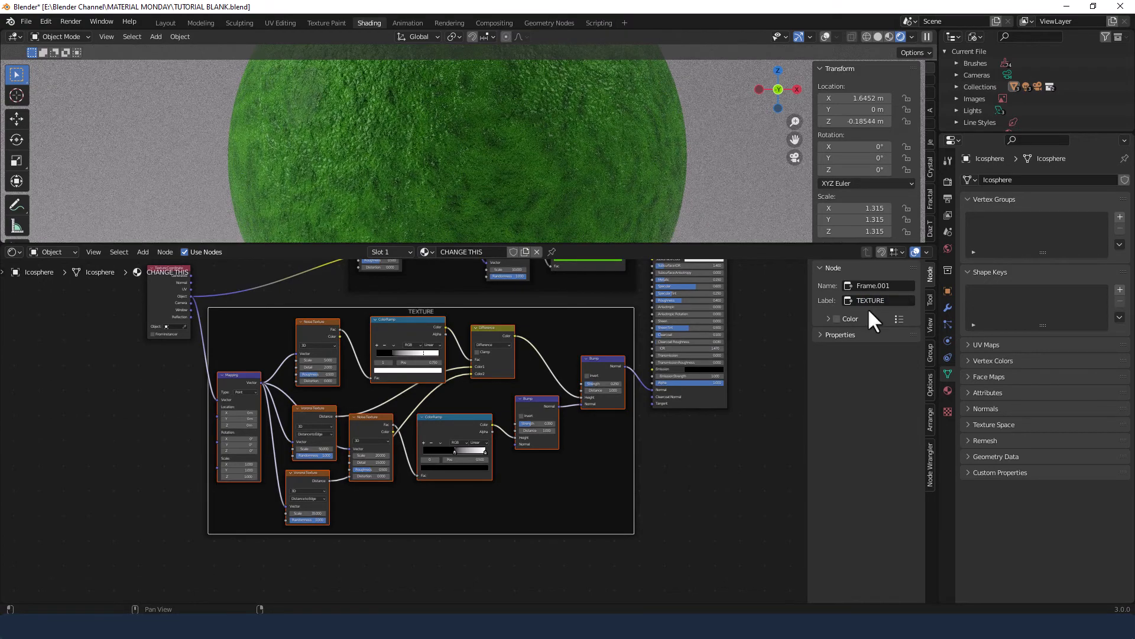
Shift the COLOUR frame left above the TEXTURE frame, and move the Texture Coordinate node left and slightly down beside them
middle_click_drag(750, 301, 744, 375)
scroll(742, 365, "down", 3)
left_click_drag(515, 305, 469, 302)
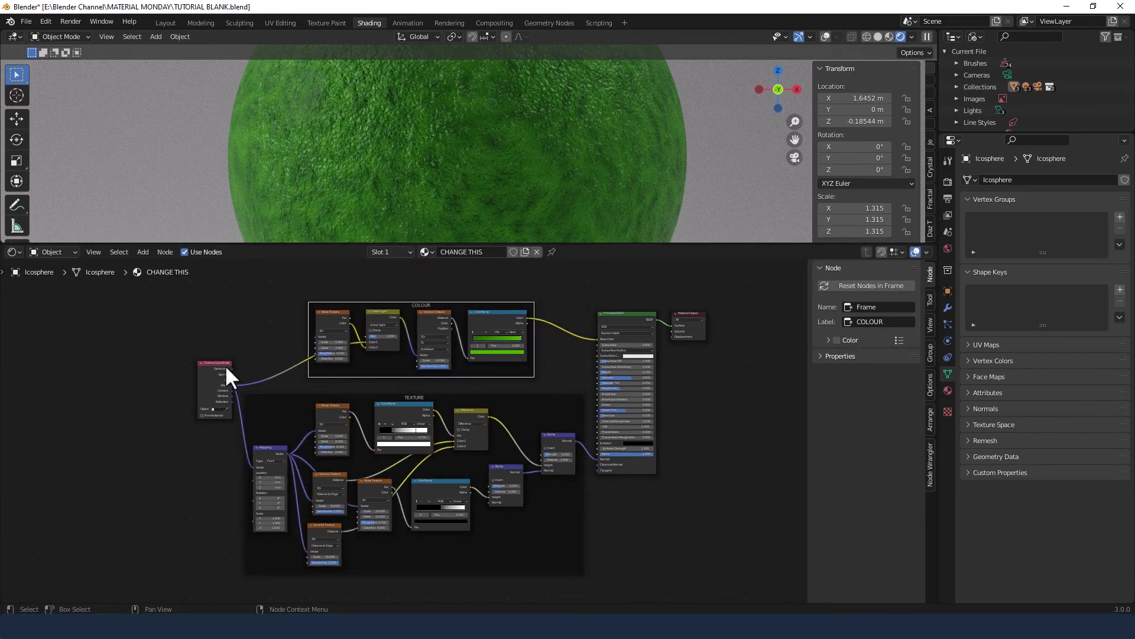
left_click_drag(226, 365, 194, 375)
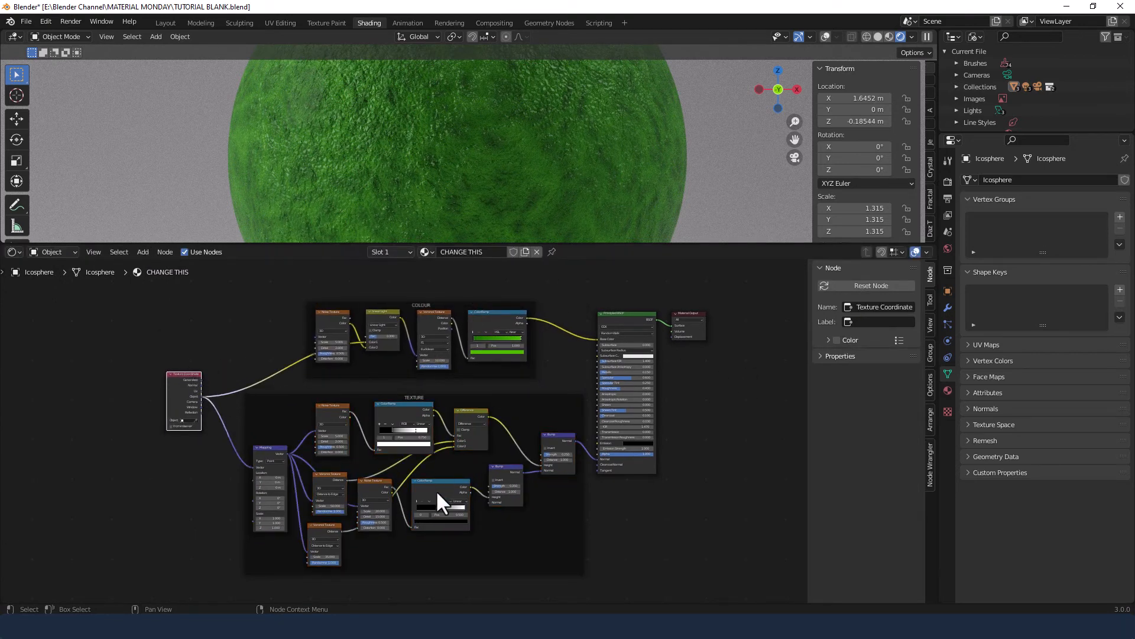
Move the Principled BSDF and Material Output nodes together slightly right and down, away from the two frames
left_click_drag(629, 294, 703, 352)
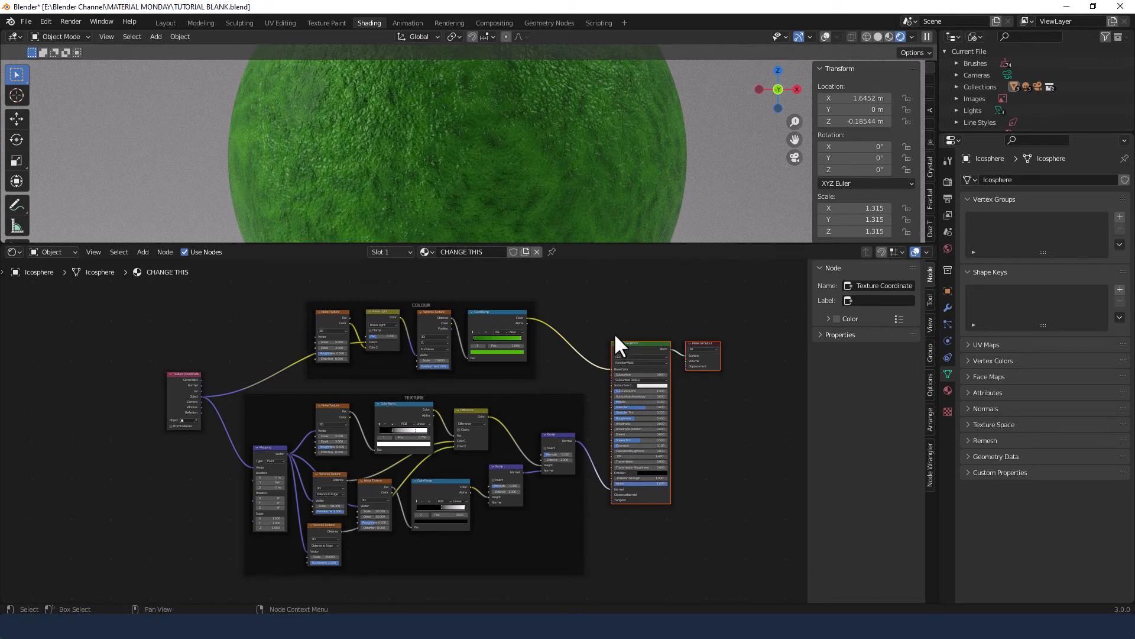
left_click(630, 329)
scroll(501, 360, "up", 2)
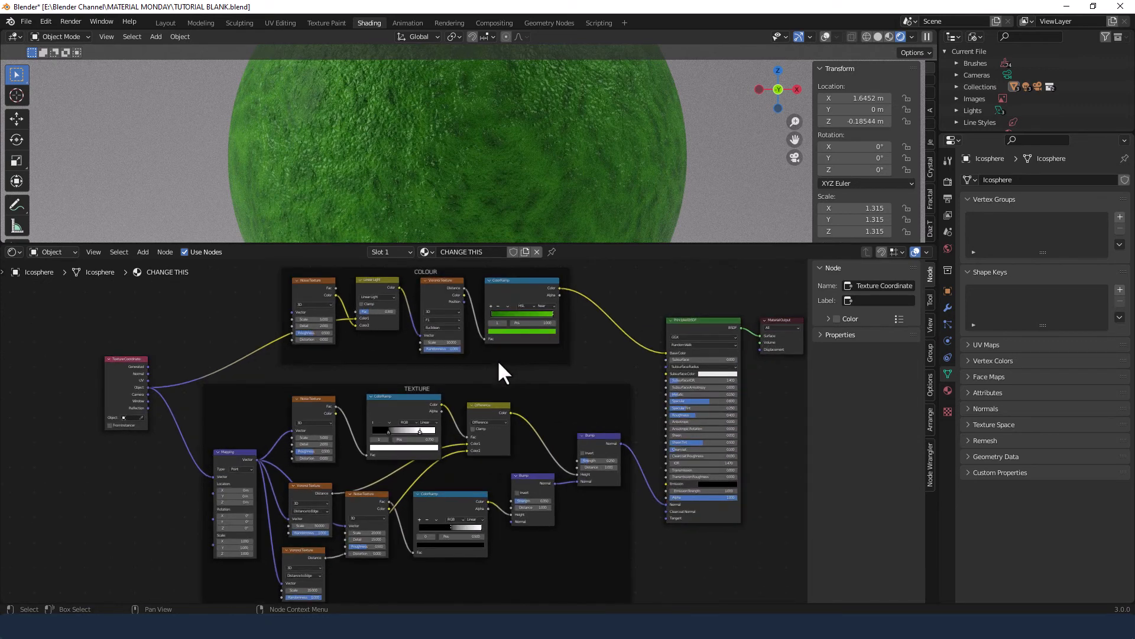
Expand the Cycles render sampling settings to review them, and render the scene as a still image
left_click(946, 181)
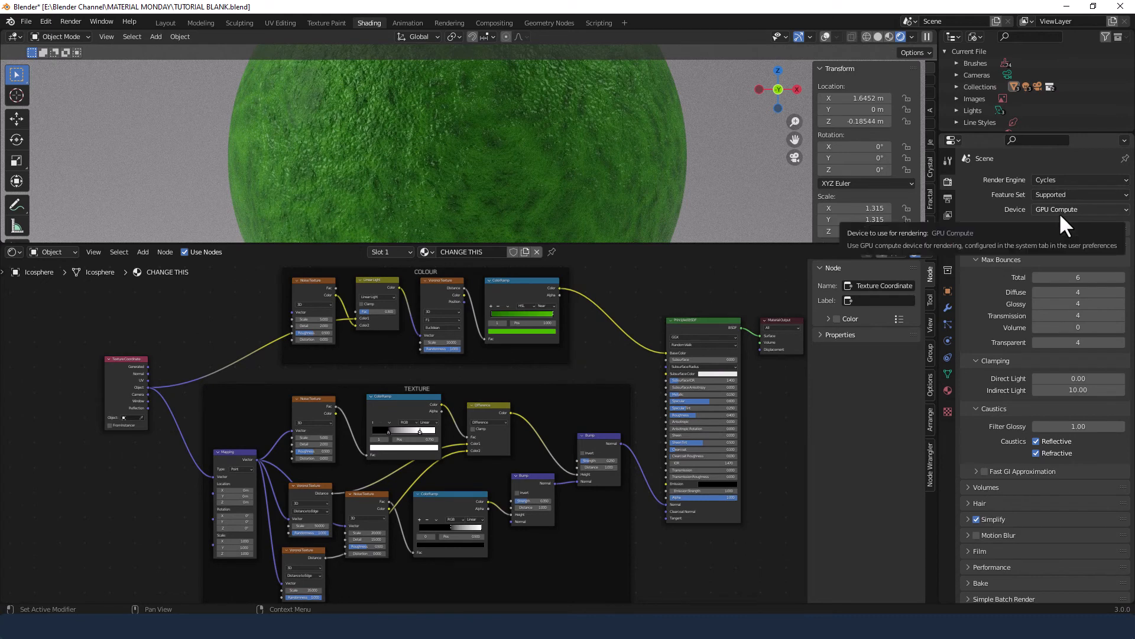
left_click(969, 227)
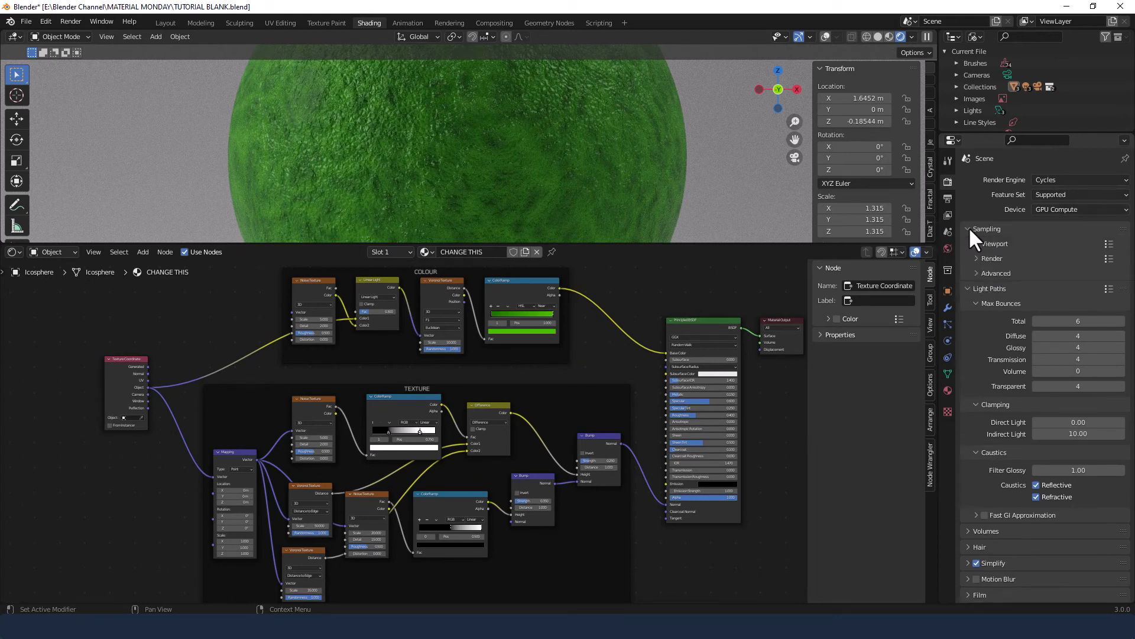
left_click(974, 258)
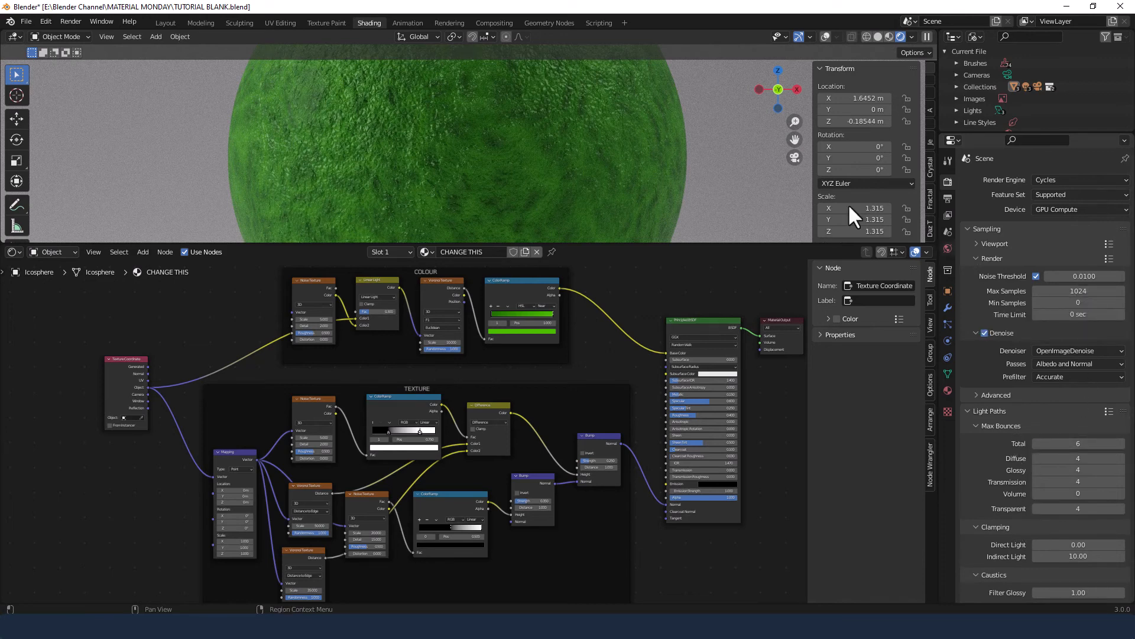
left_click(70, 21)
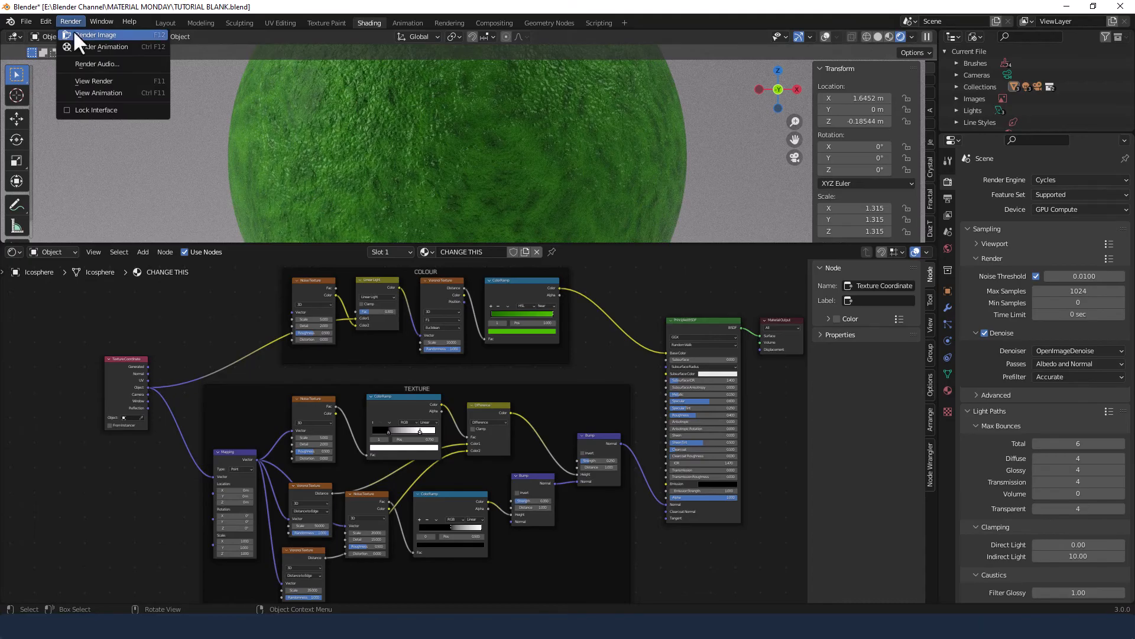
left_click(73, 33)
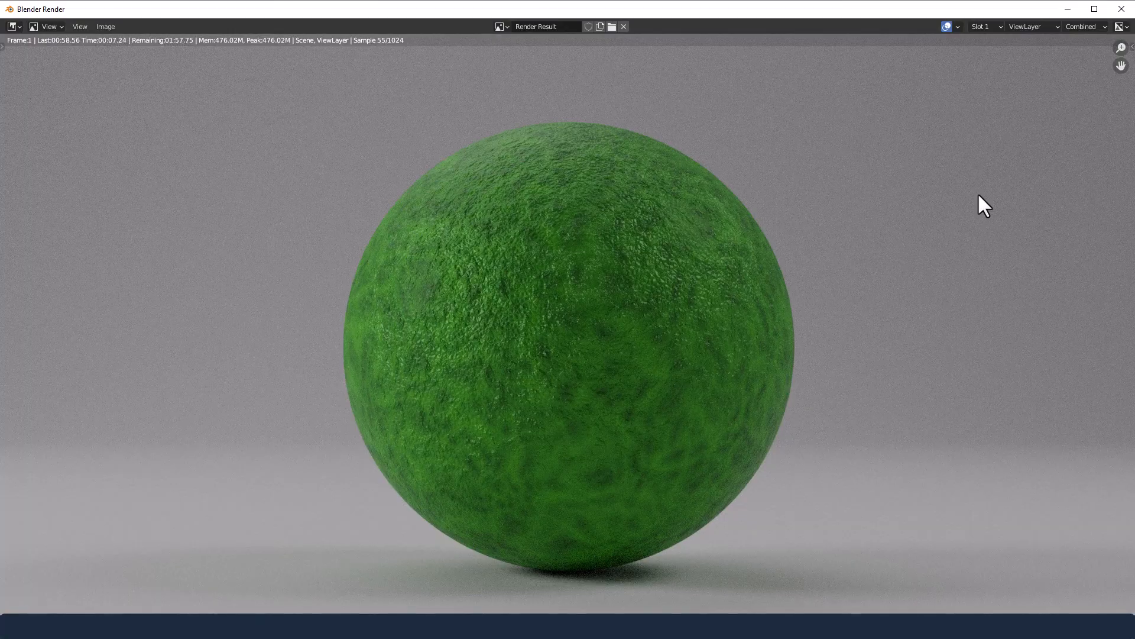